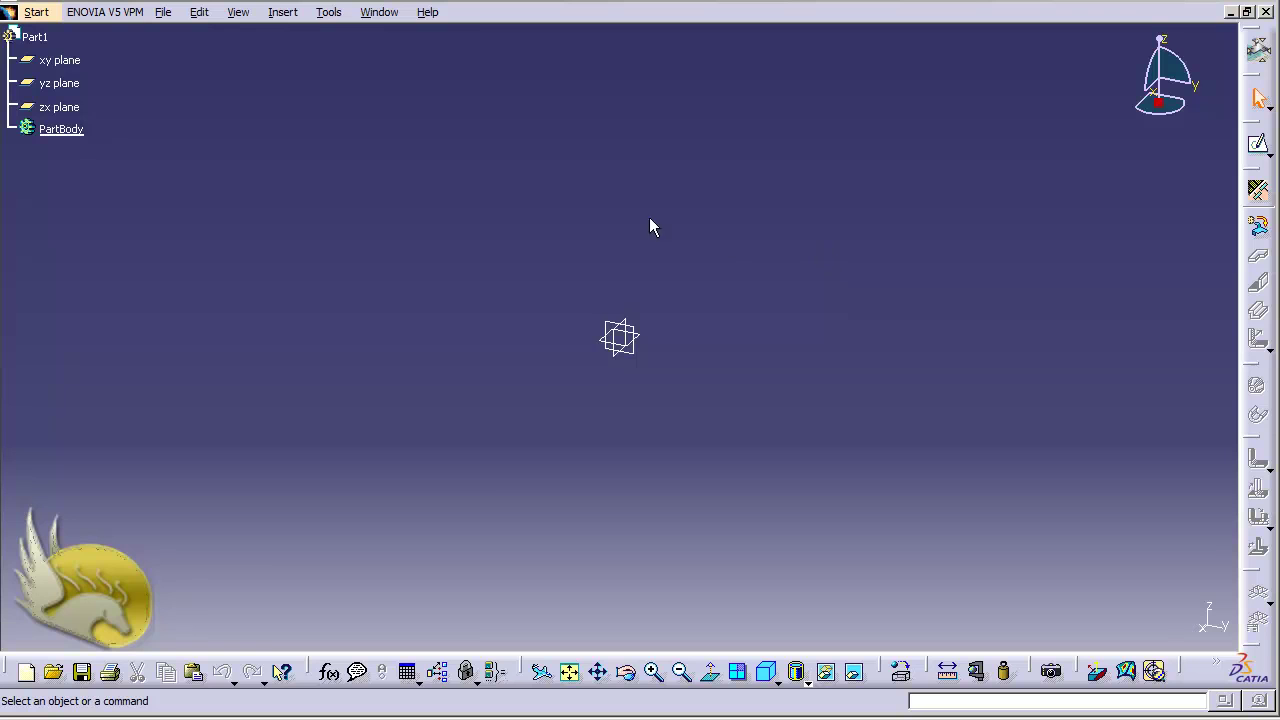
Open the sheet metal parameters and set the bend extremities to Tangent
left_click(286, 14)
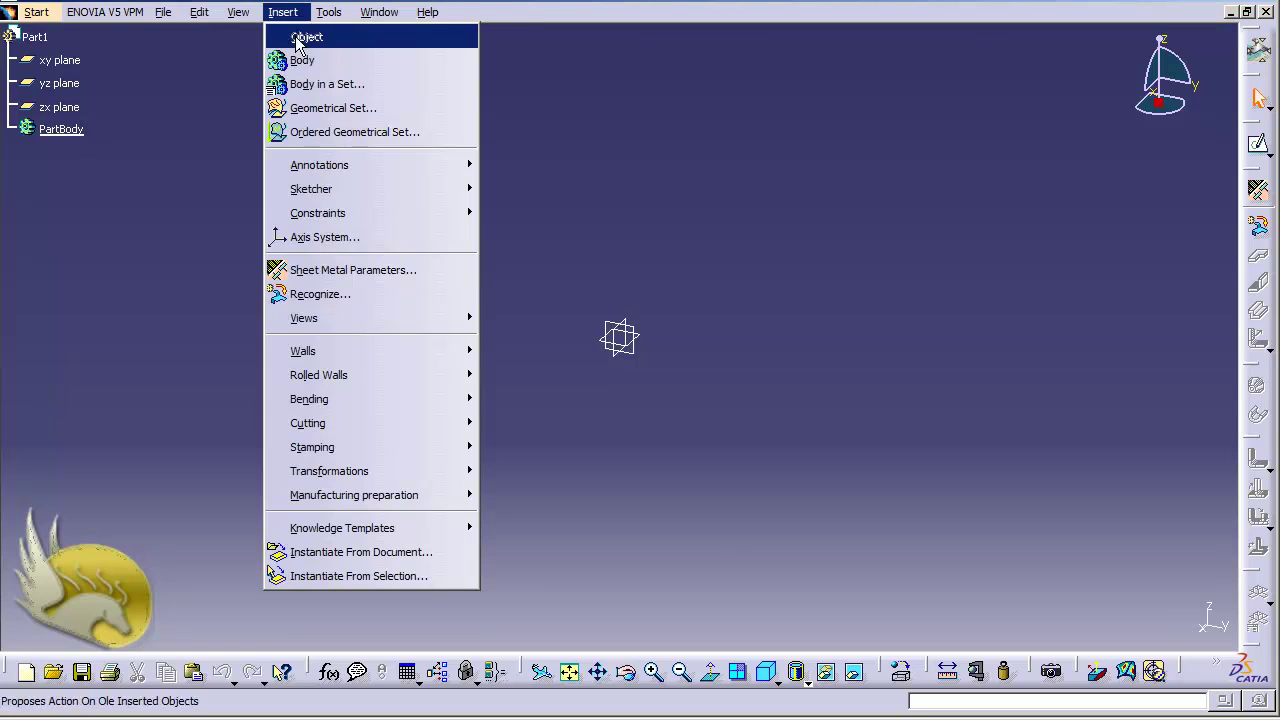
left_click(372, 272)
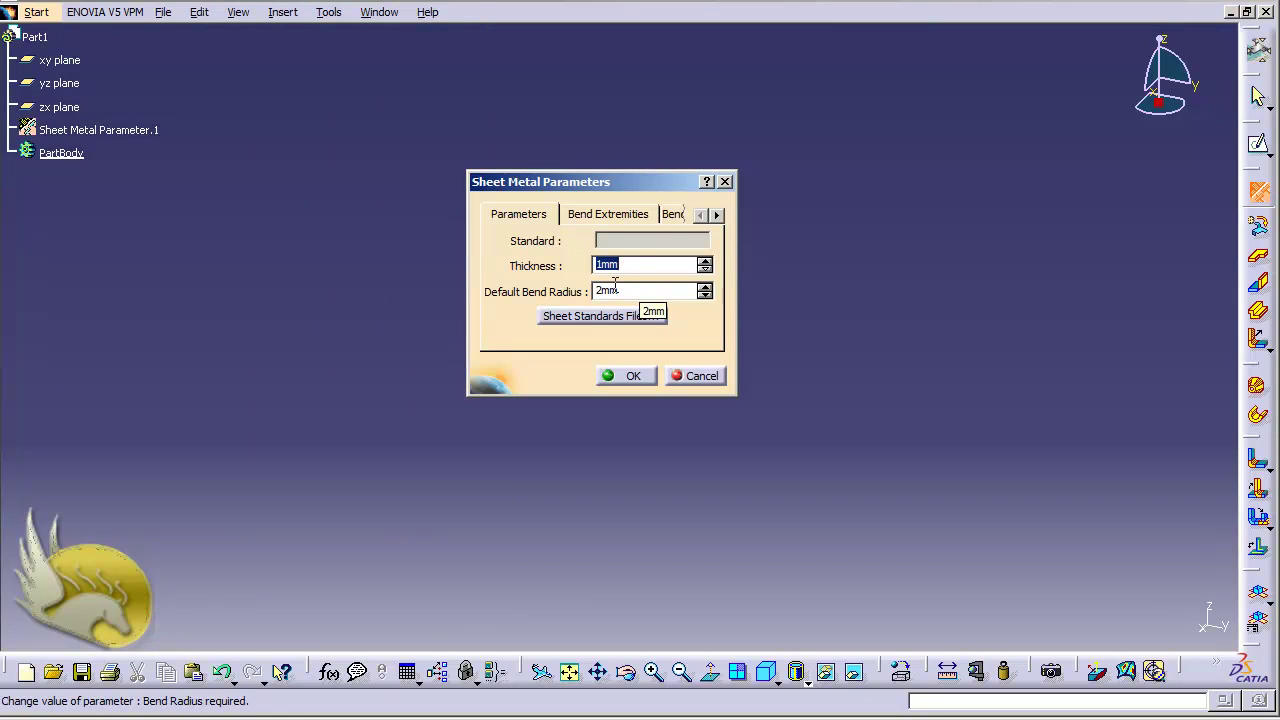
left_click(610, 215)
left_click(622, 246)
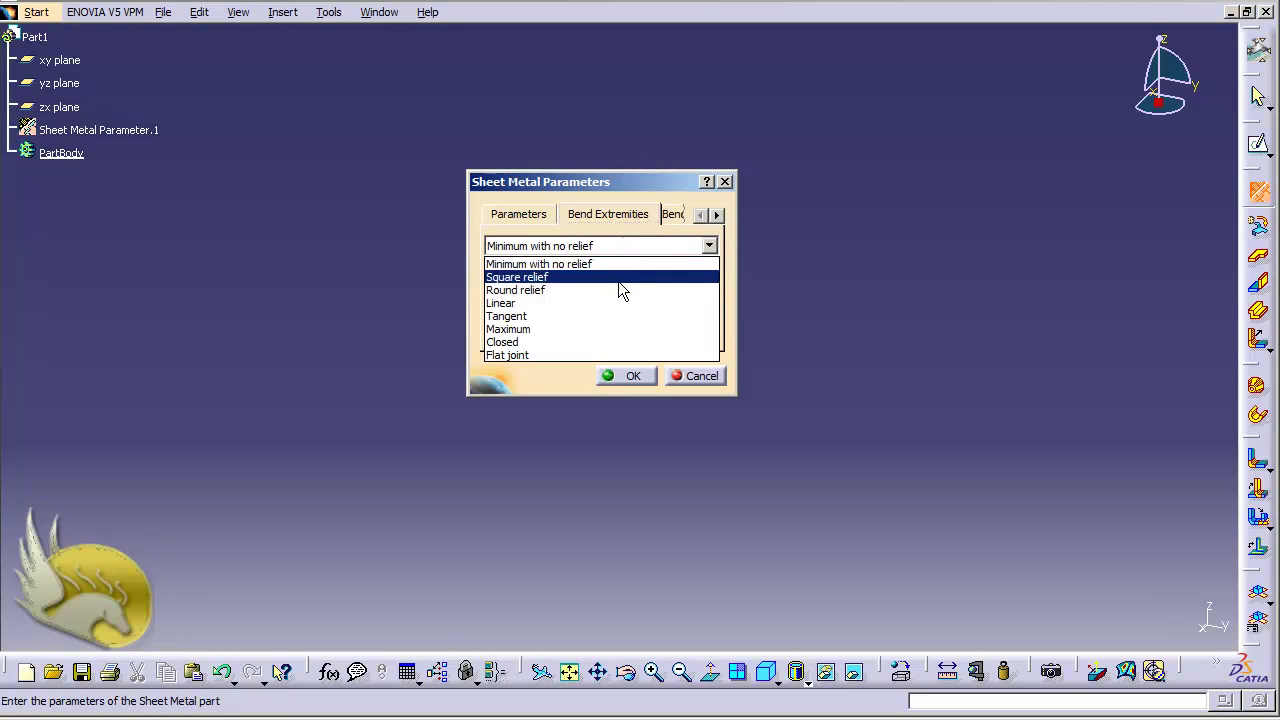
left_click(613, 316)
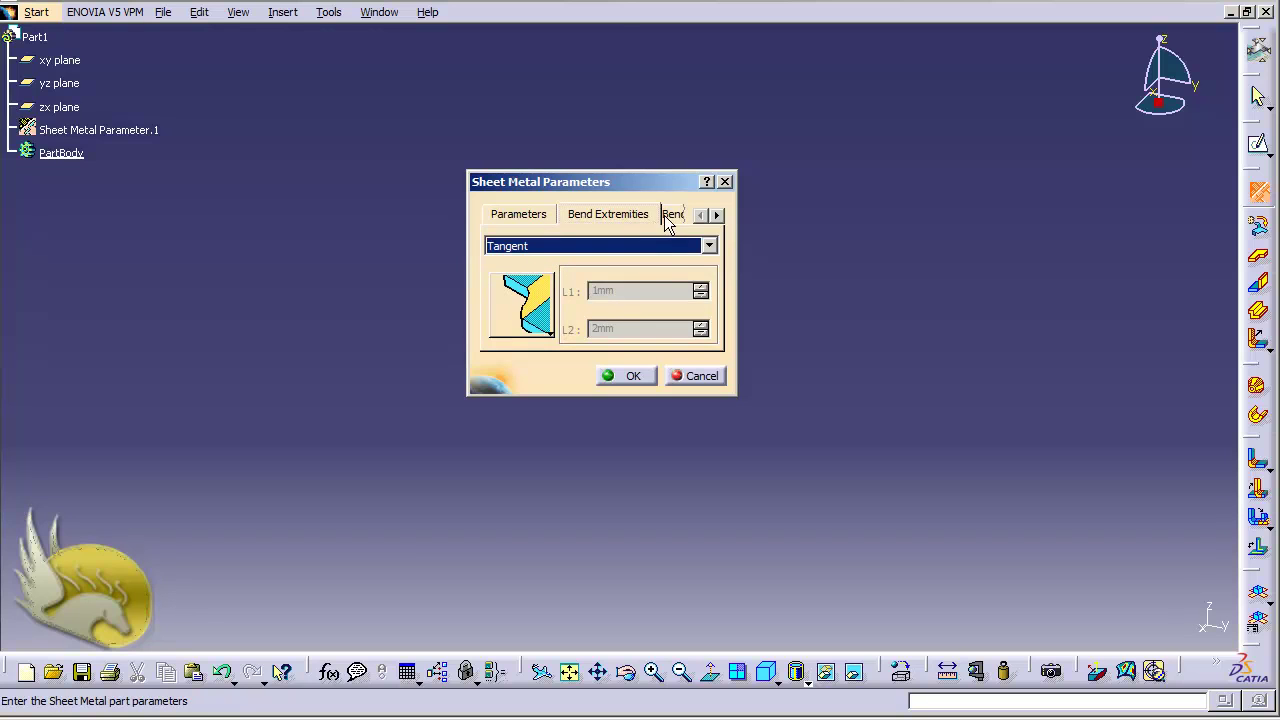
Deactivate the K Factor formula in the bend allowance settings and apply the sheet metal parameters
left_click(672, 215)
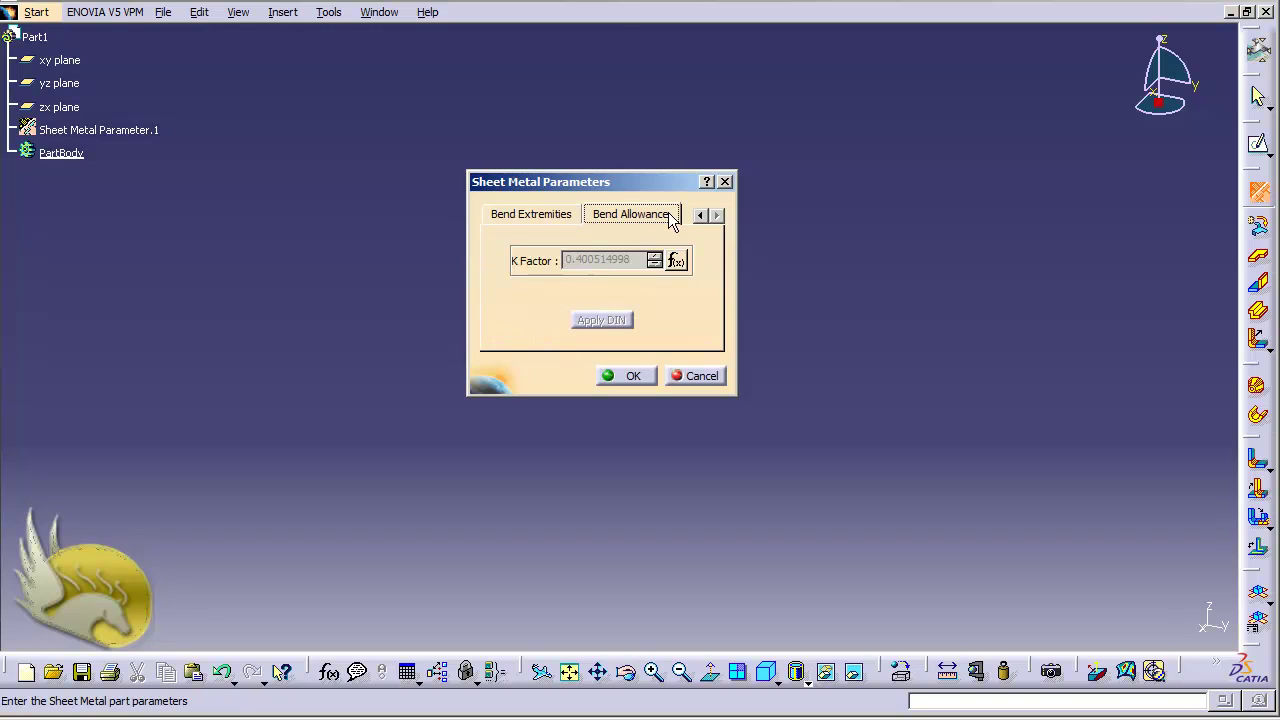
right_click(621, 268)
mouse_move(665, 277)
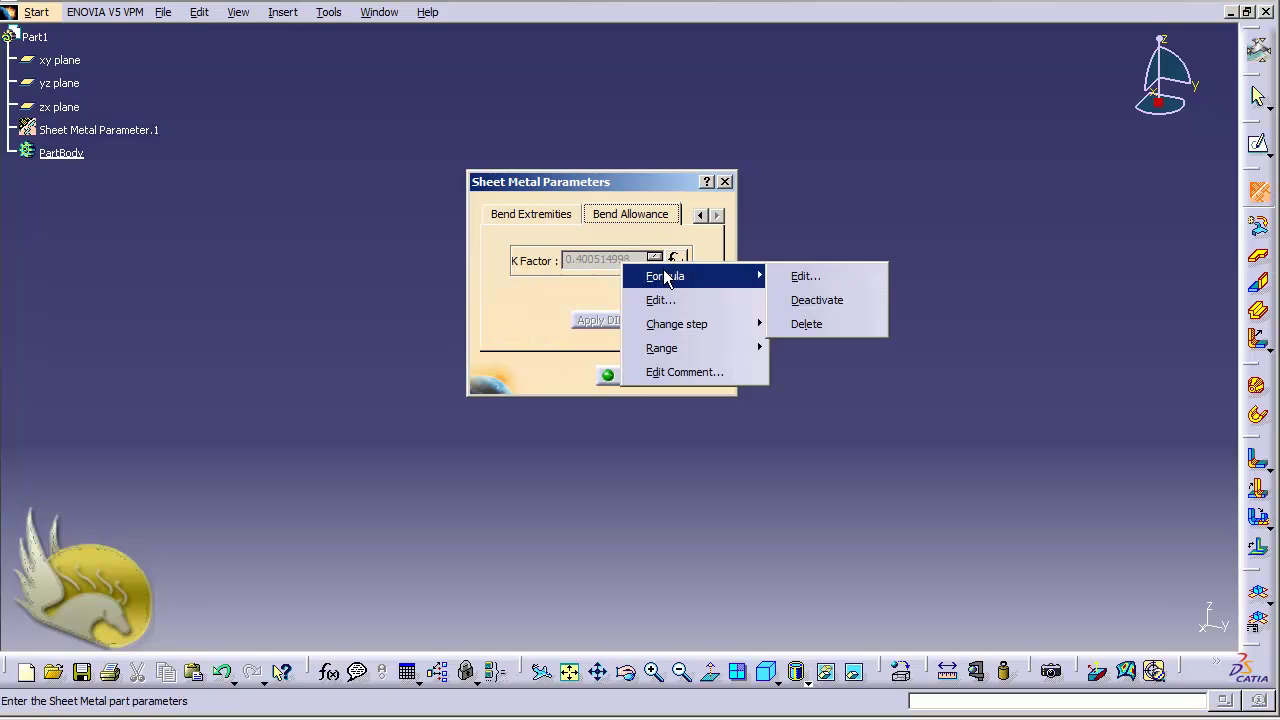
left_click(812, 300)
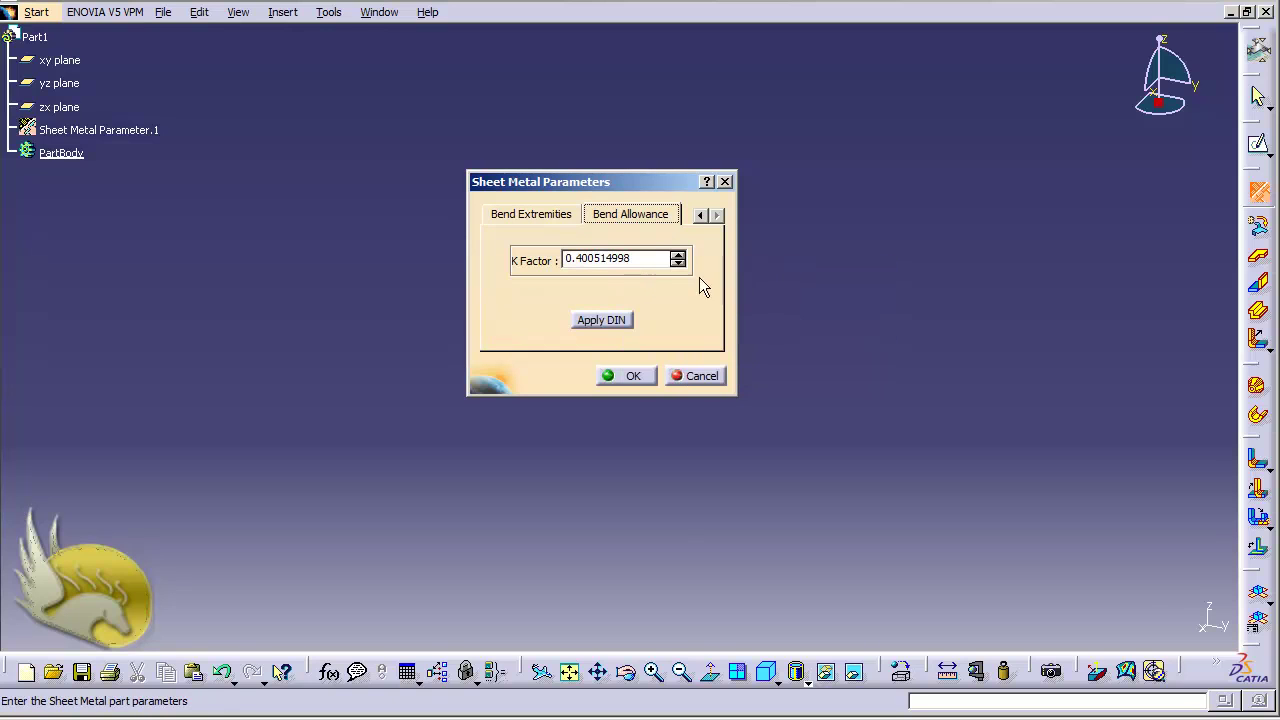
left_click_drag(647, 260, 581, 259)
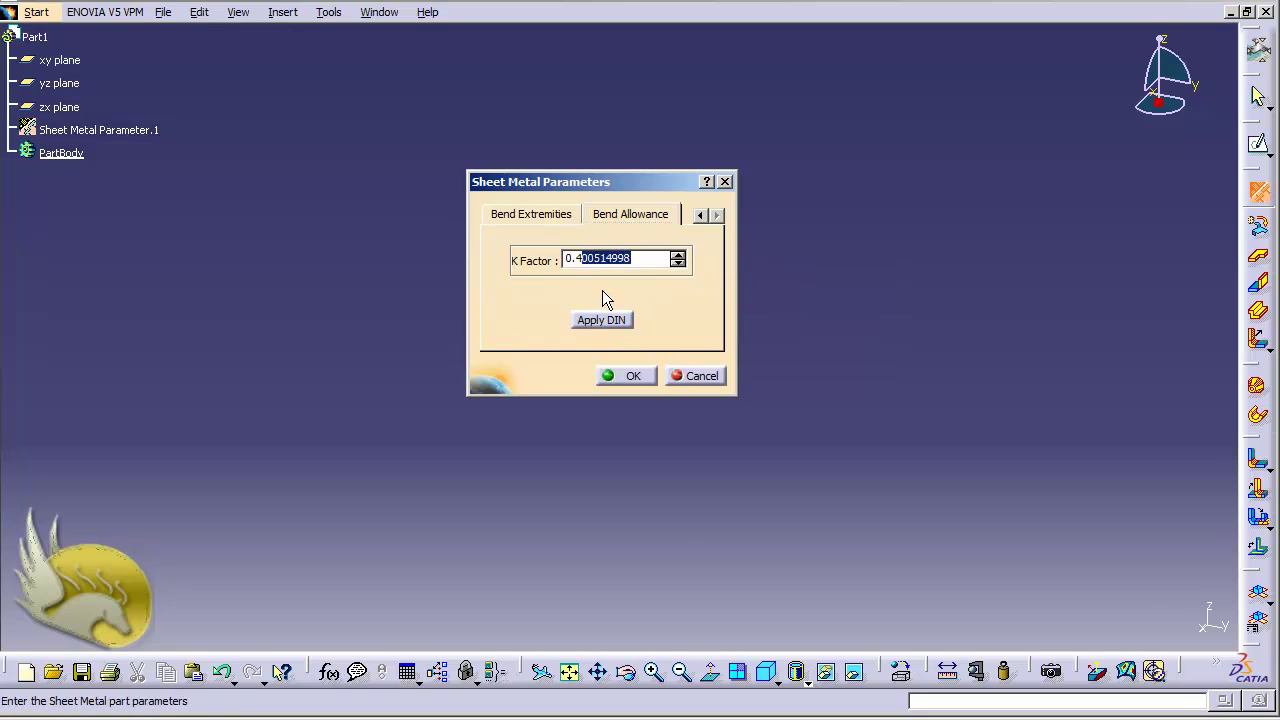
left_click(616, 376)
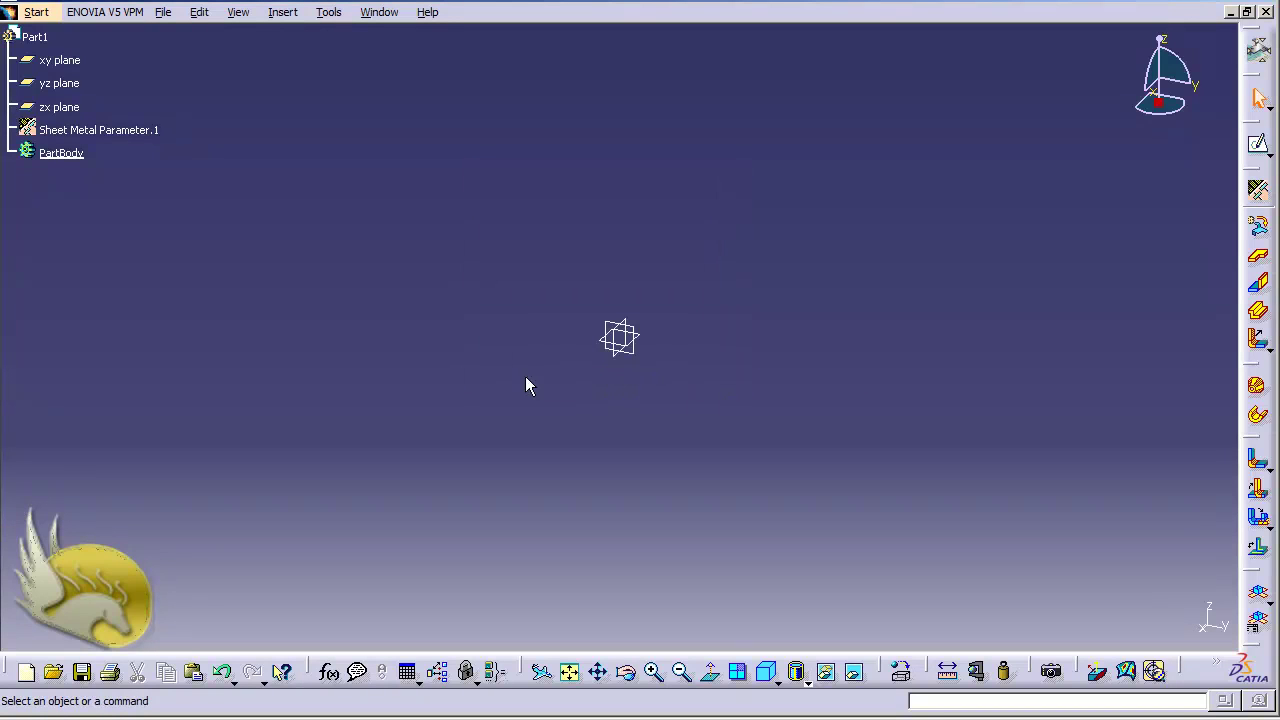
Open a new sketch on the xy plane and turn on the sketch grid
left_click(74, 60)
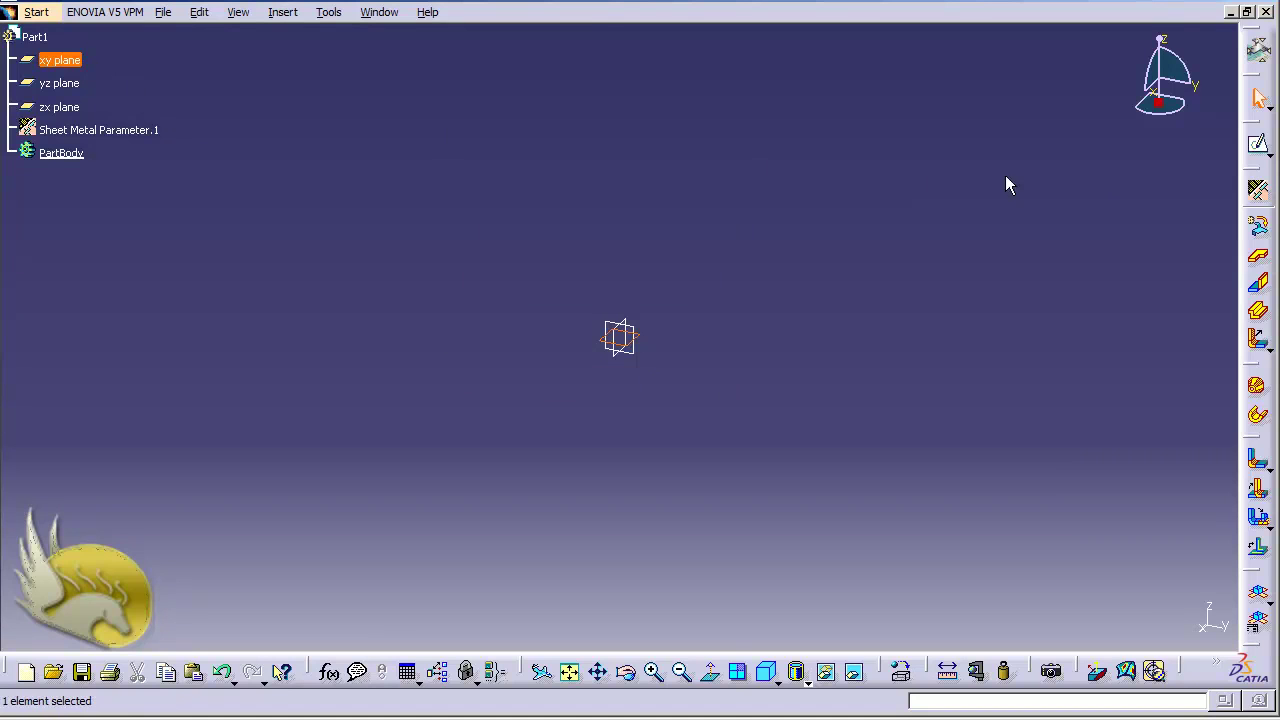
left_click(1257, 144)
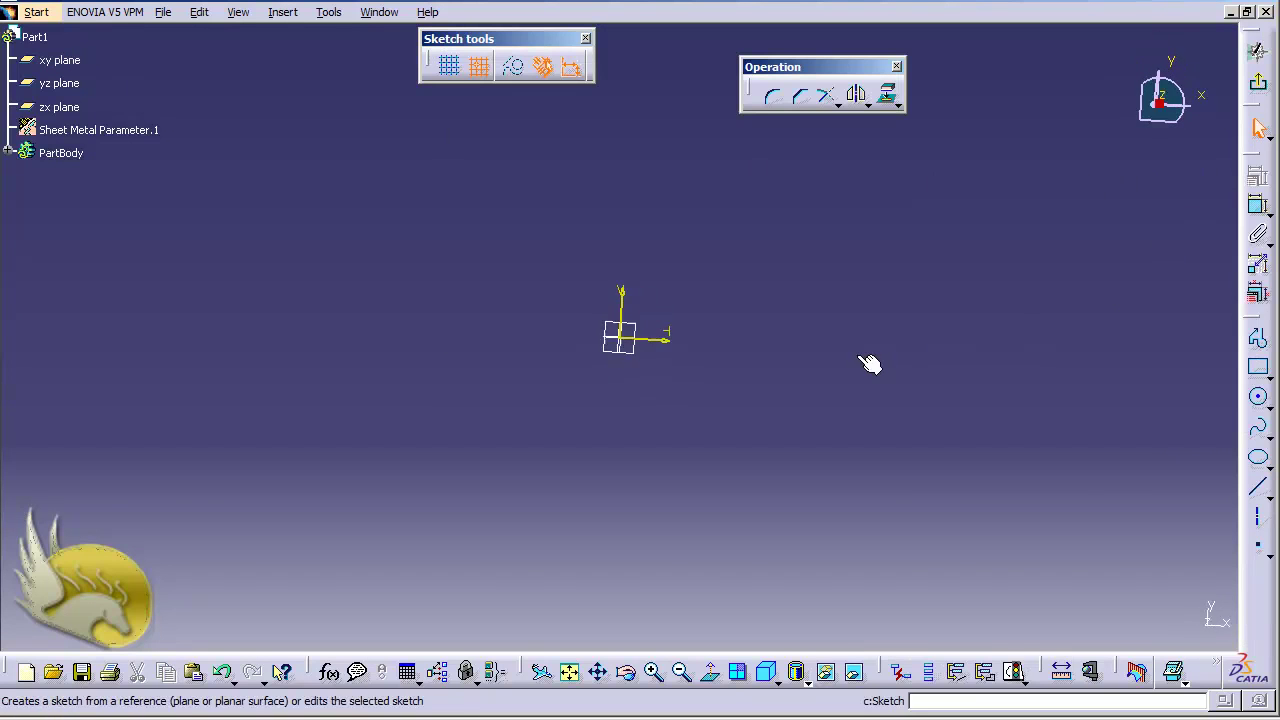
left_click(448, 66)
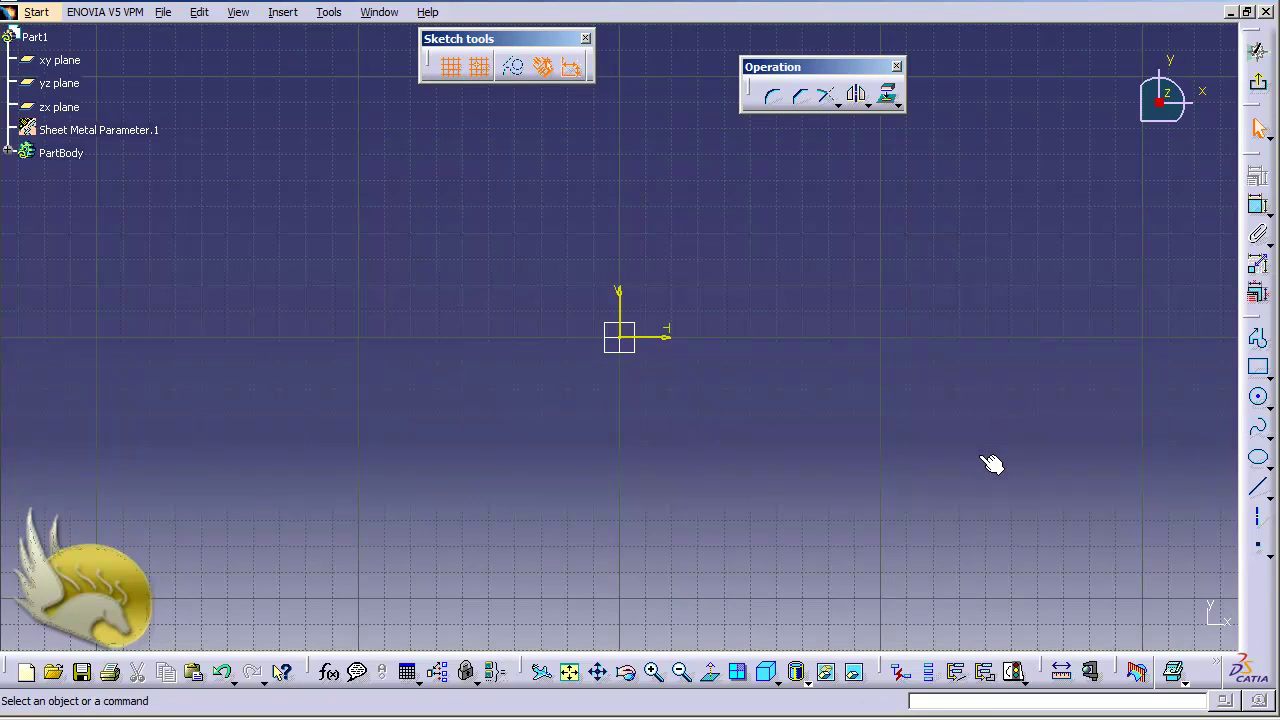
scroll(979, 467, "down", 3)
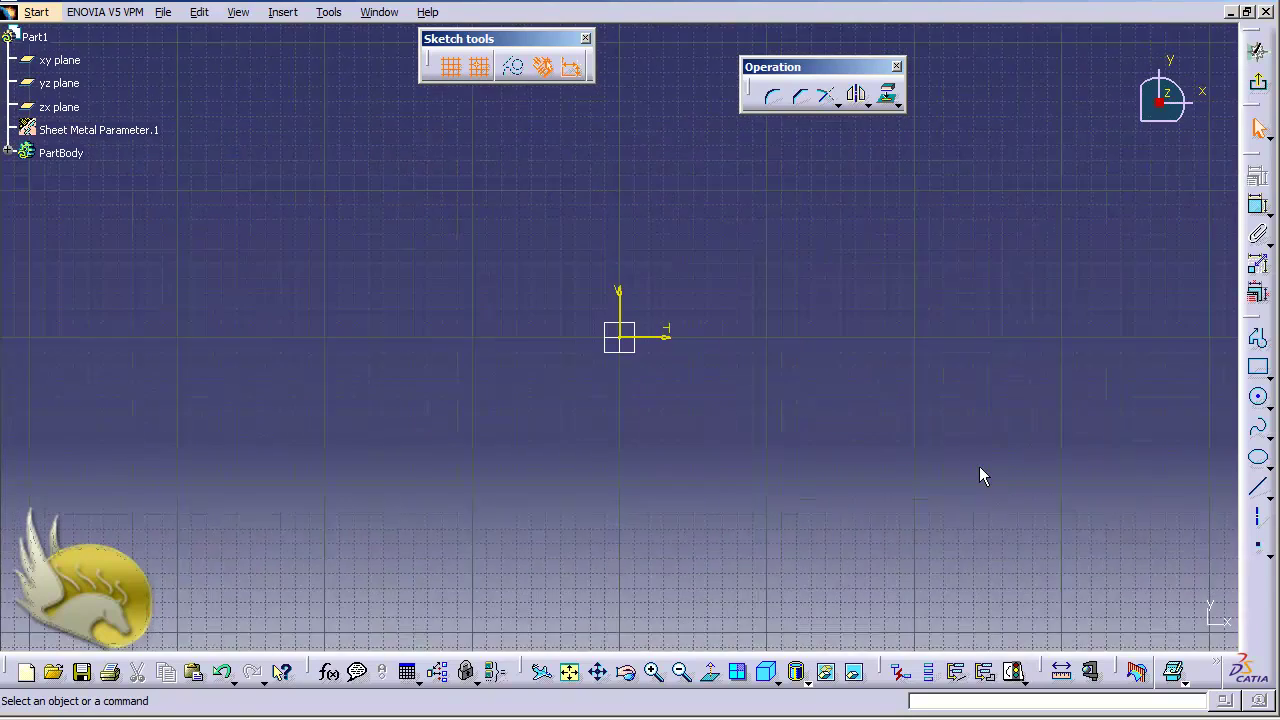
scroll(979, 476, "up", 3)
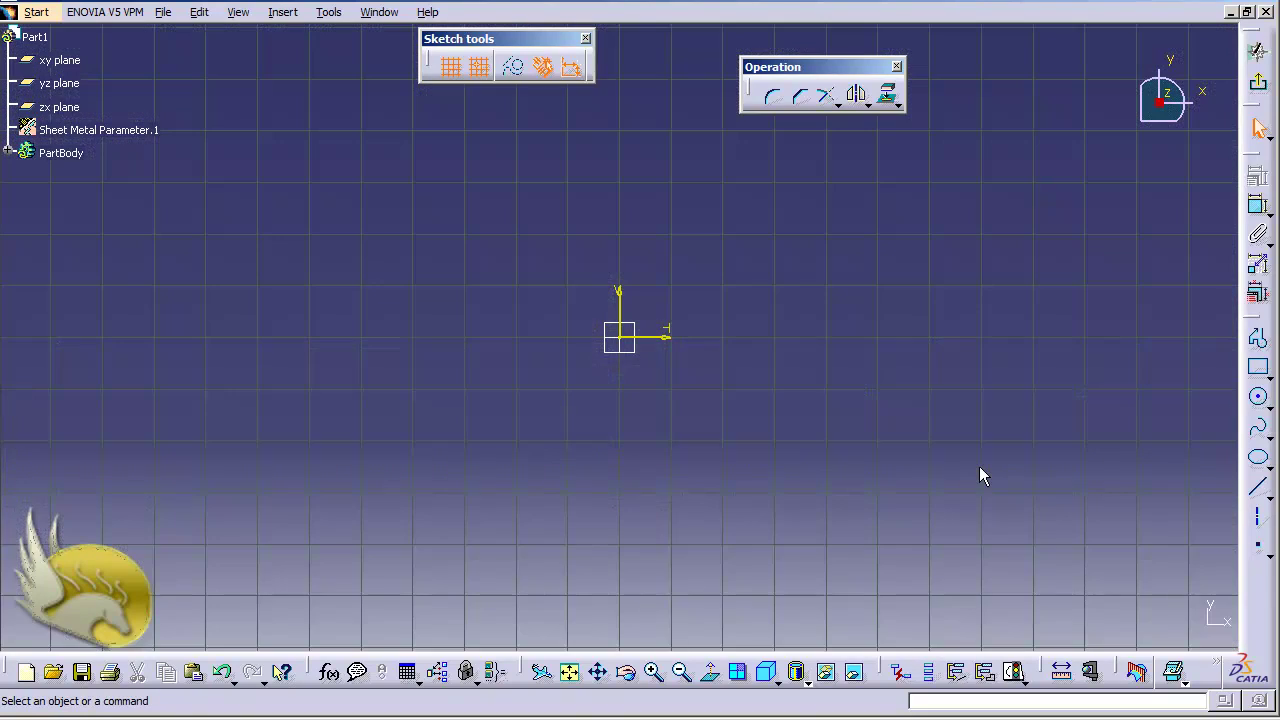
Sketch a rectangle about 670 mm wide and 630 mm high around the origin
left_click(1257, 367)
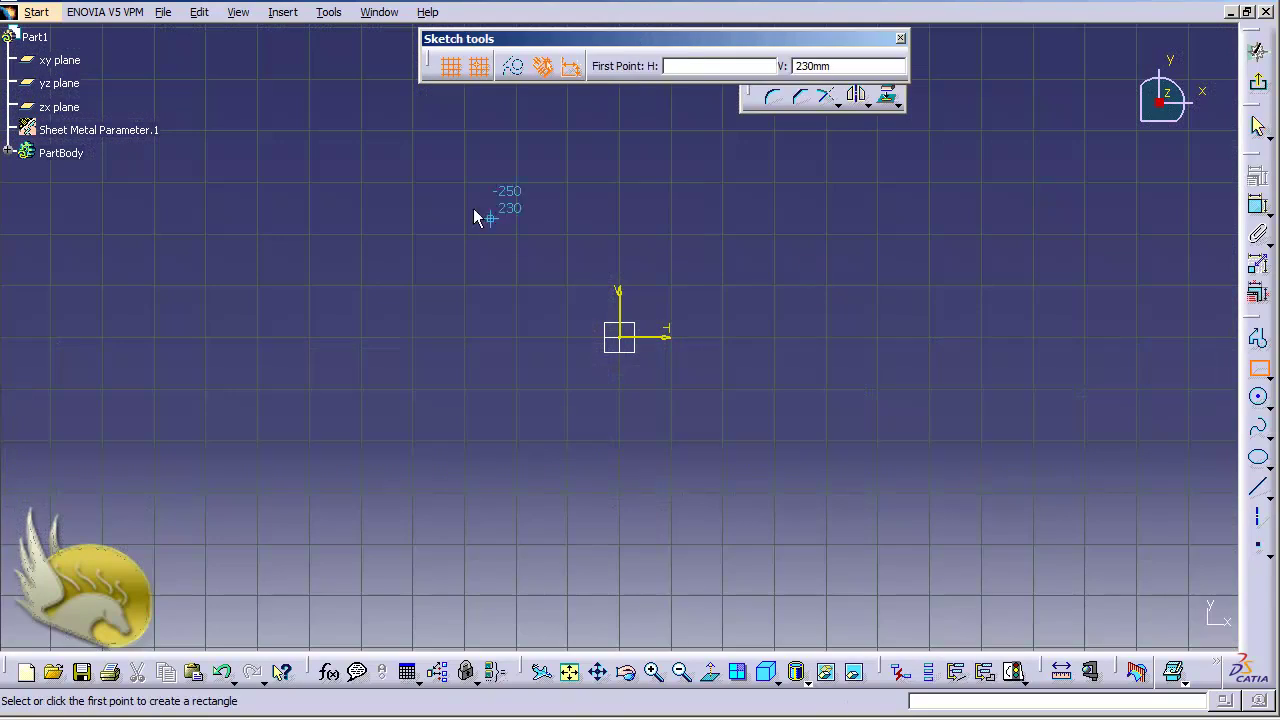
left_click(470, 182)
left_click(816, 507)
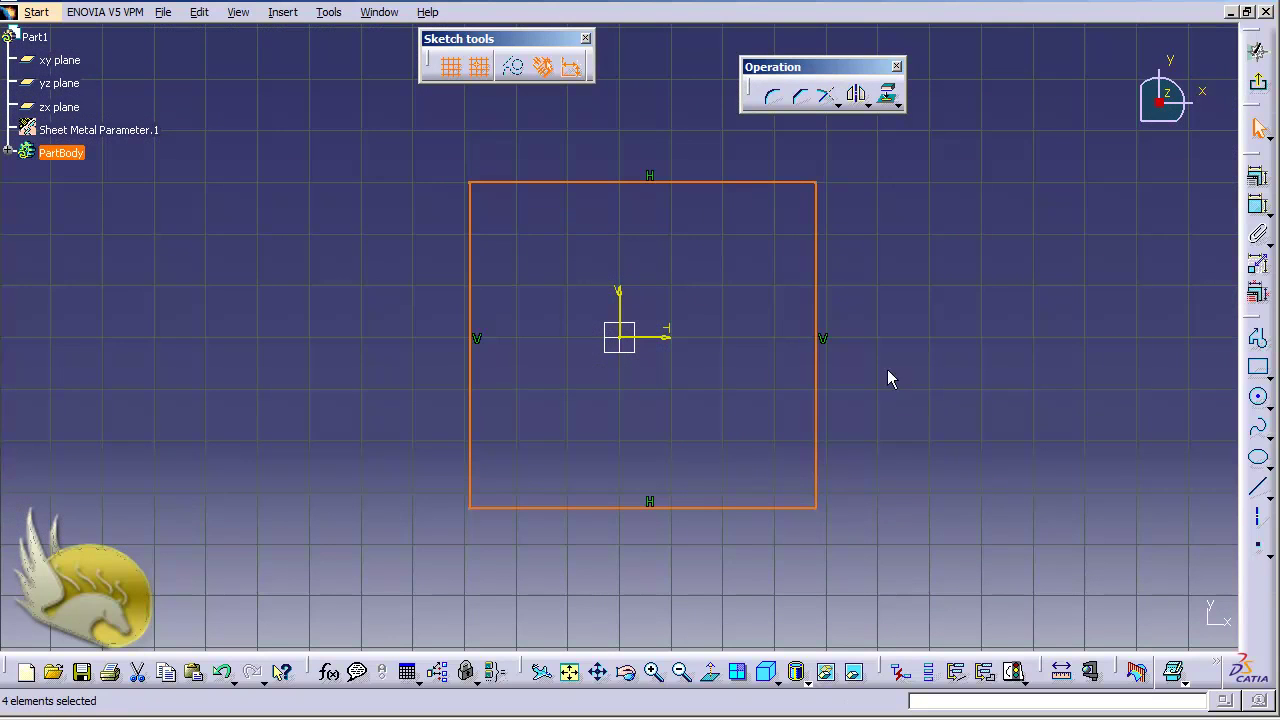
Dimension the rectangle's right vertical edge and set its length to 420 mm
left_click(1259, 205)
left_click(818, 291)
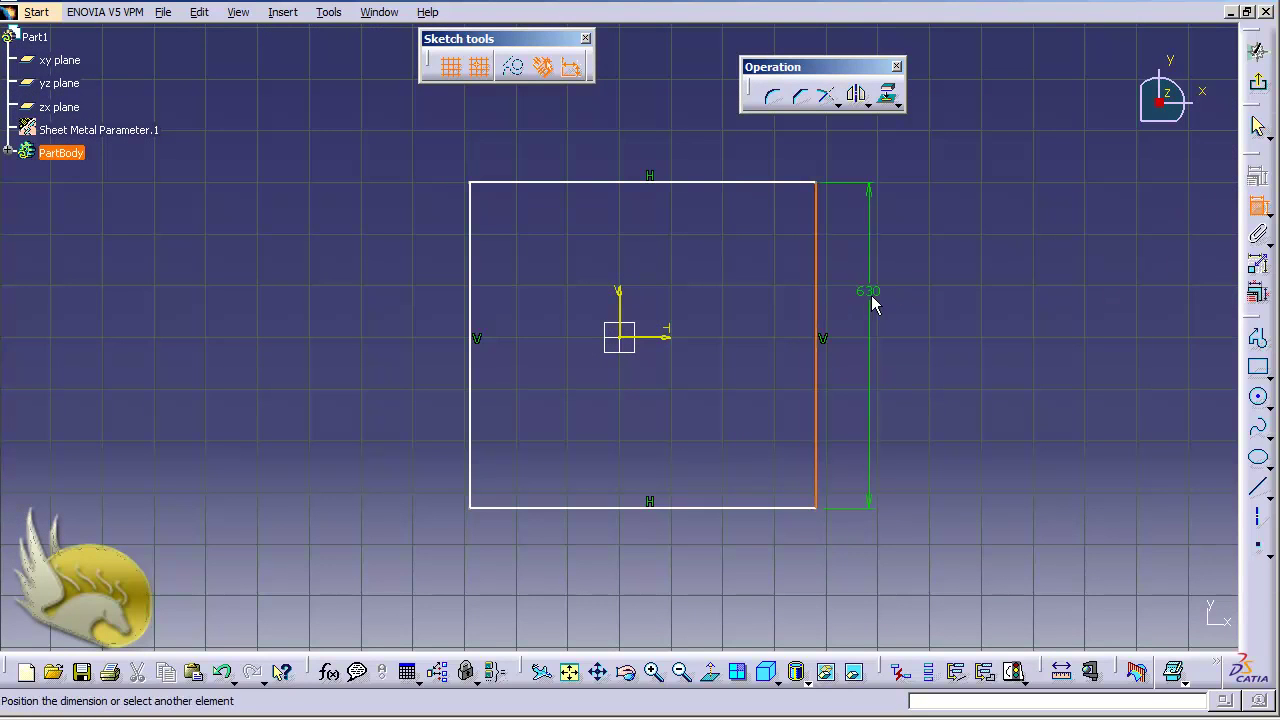
left_click(885, 296)
double_click(888, 298)
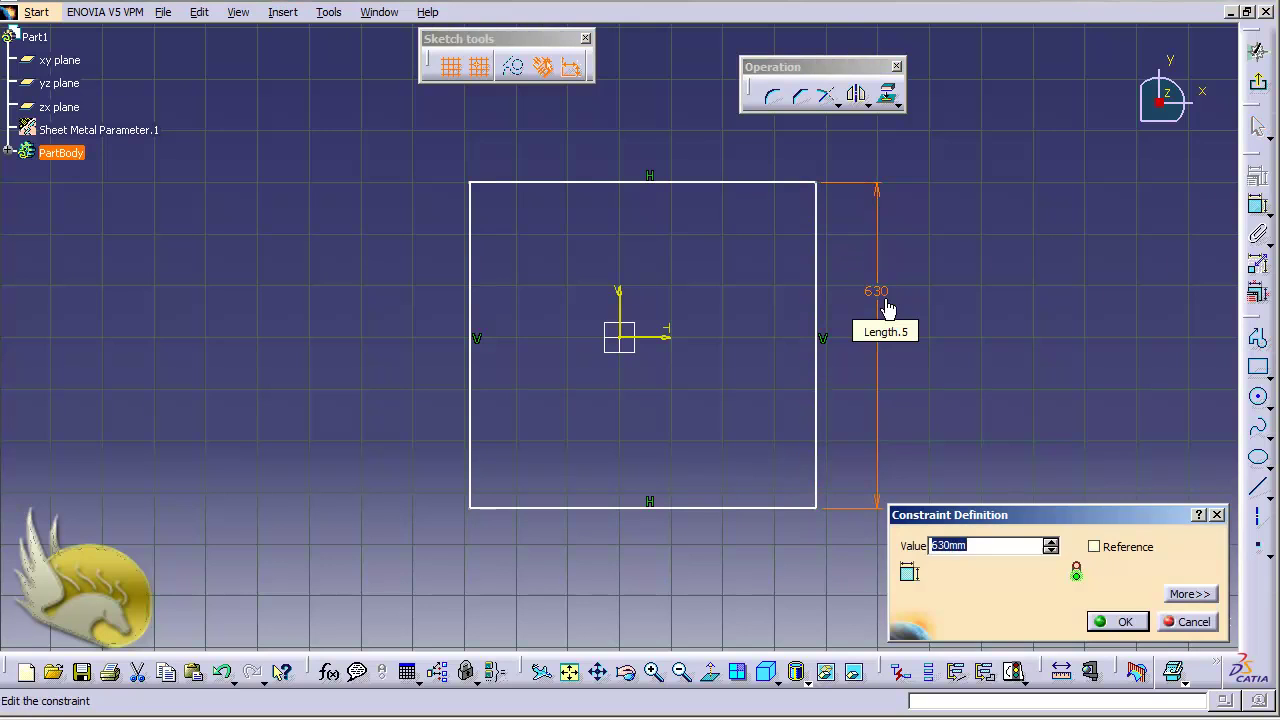
type("420")
key("Return")
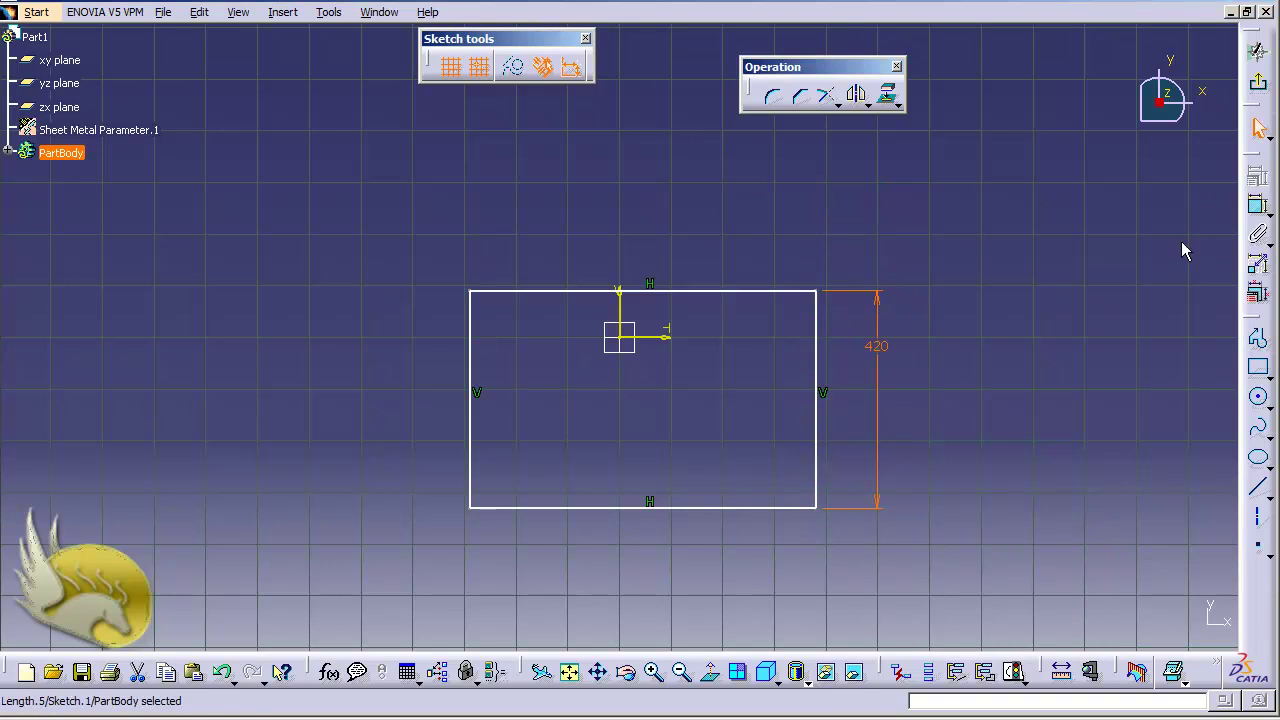
Dimension the rectangle's bottom edge and set its length to 390 mm
left_click(1259, 205)
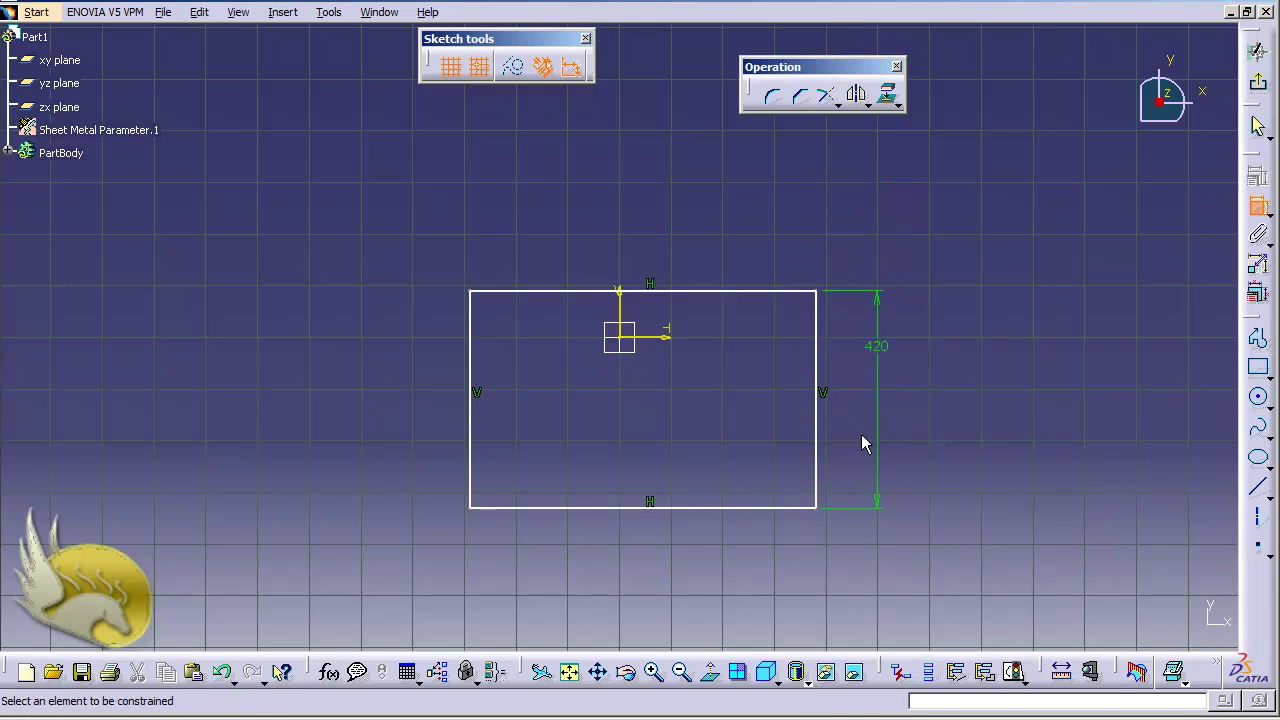
left_click(768, 507)
left_click(763, 528)
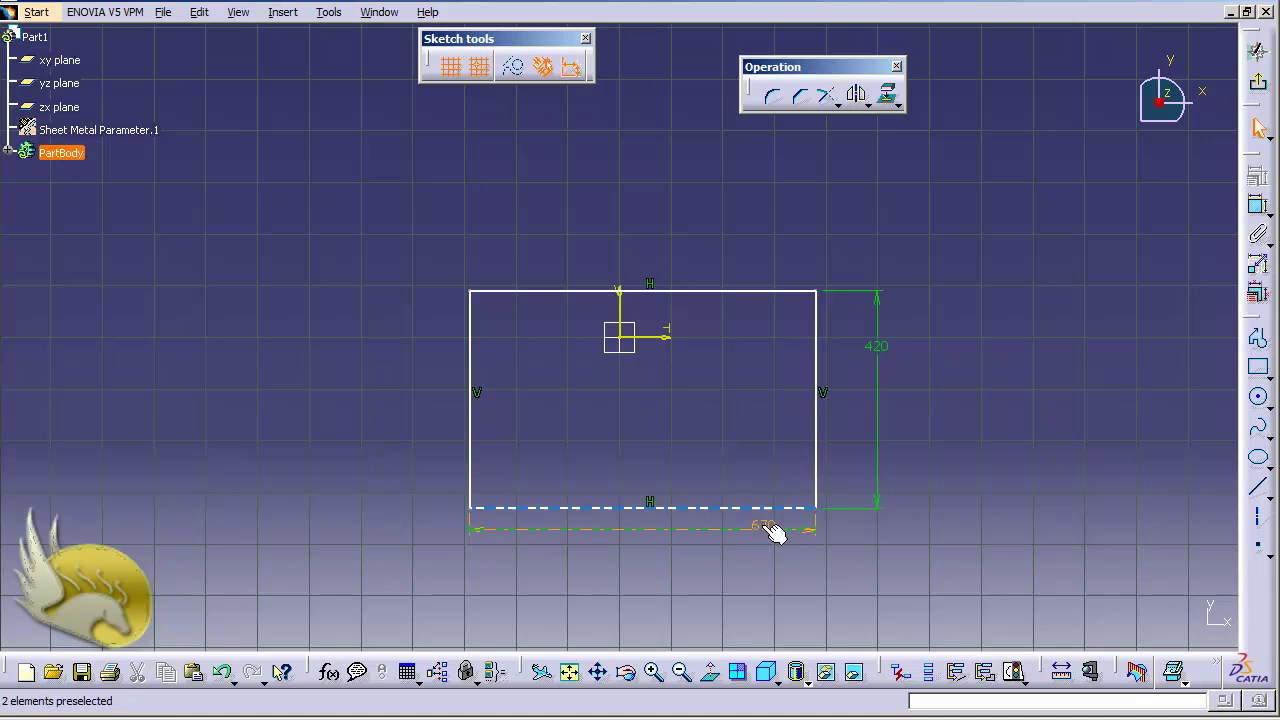
double_click(761, 526)
type("390")
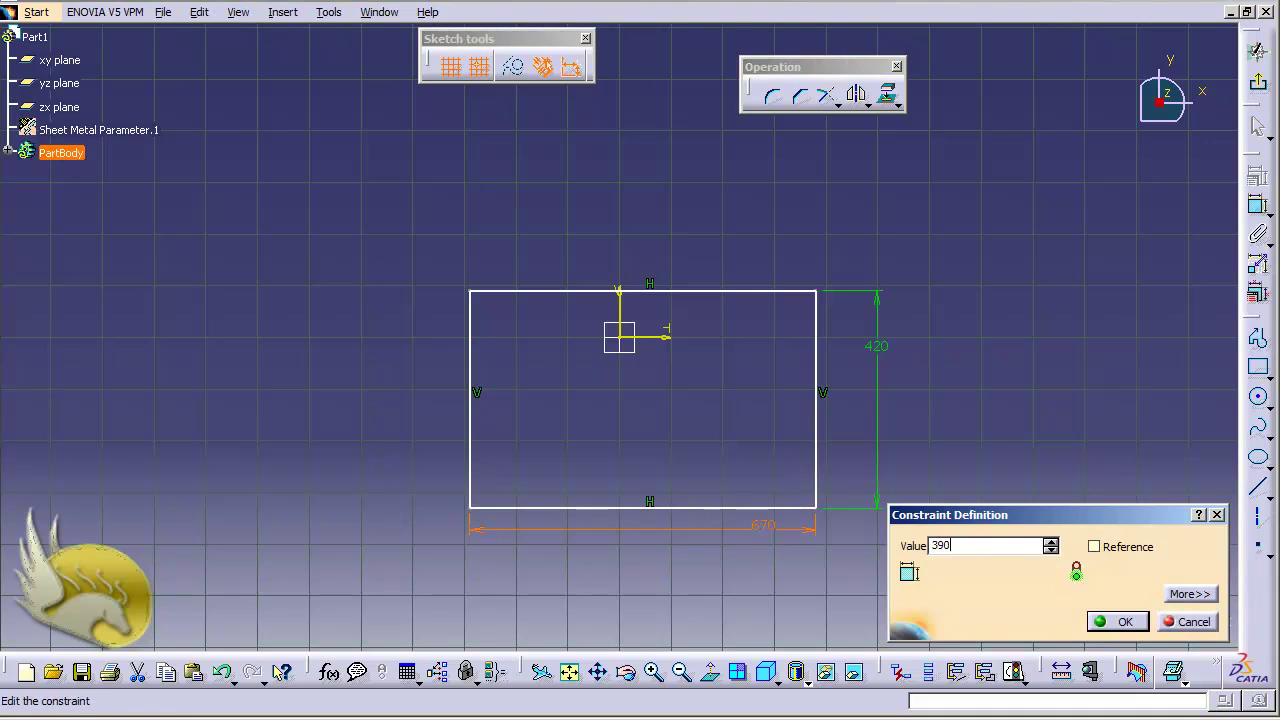
key("Return")
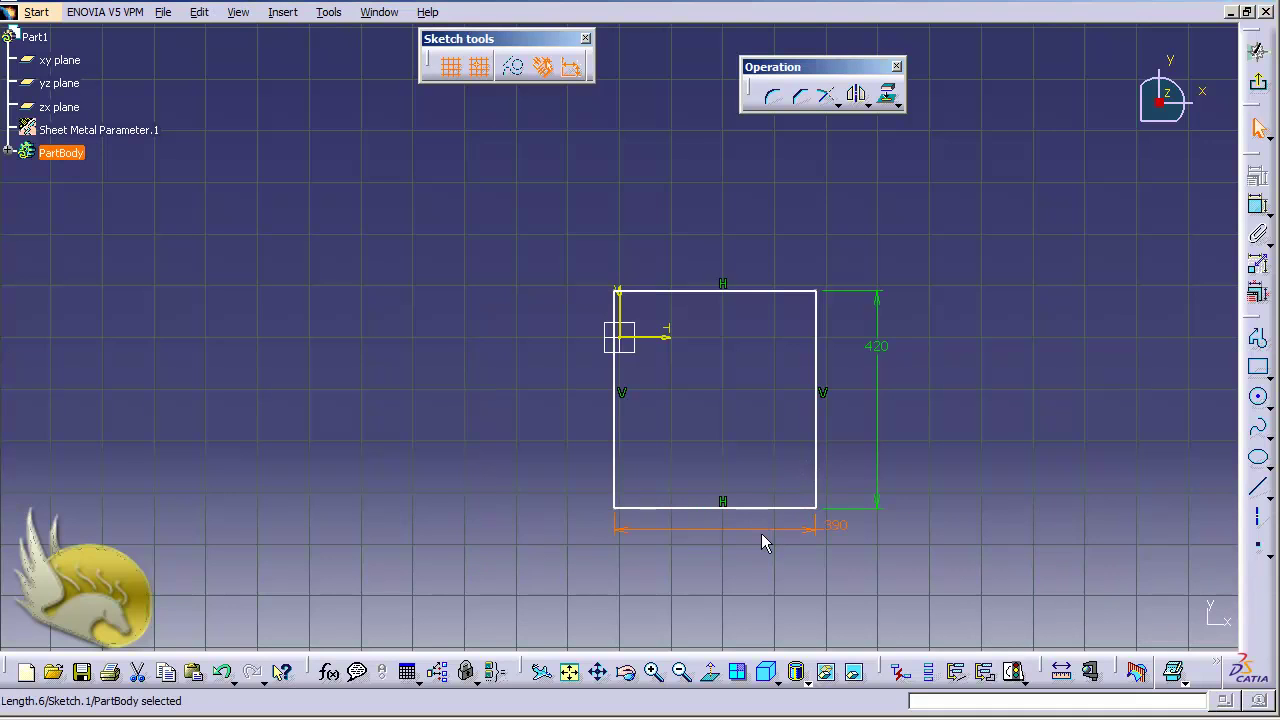
left_click(616, 386)
left_click(622, 316)
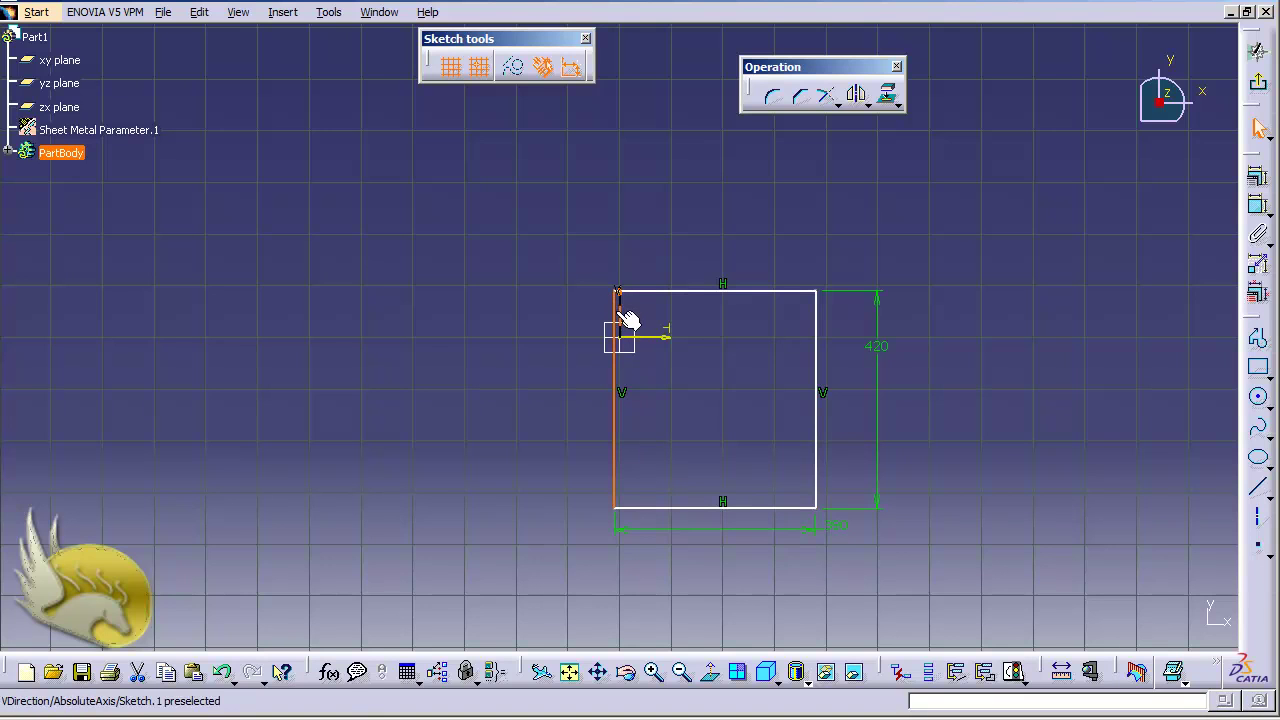
left_click(623, 318)
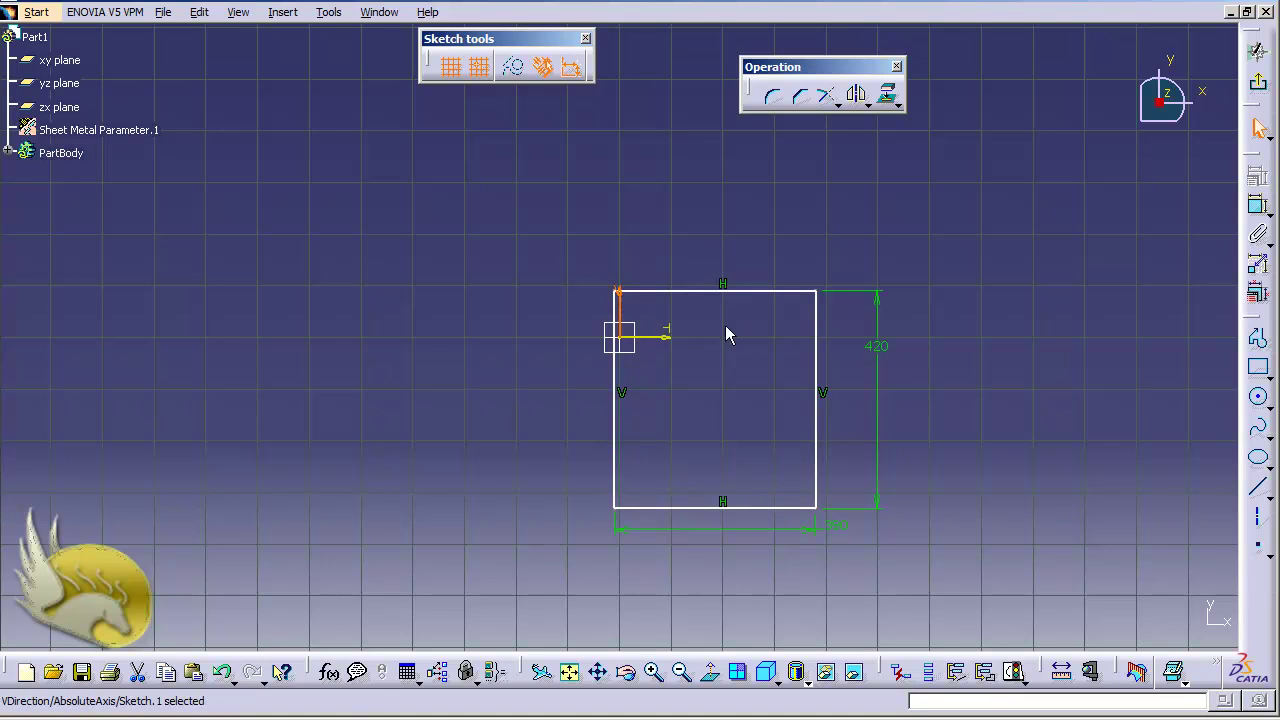
Constrain the rectangle's two vertical edges to be symmetric about the sketch's vertical axis
left_click(817, 340)
left_click(616, 365, "ctrl")
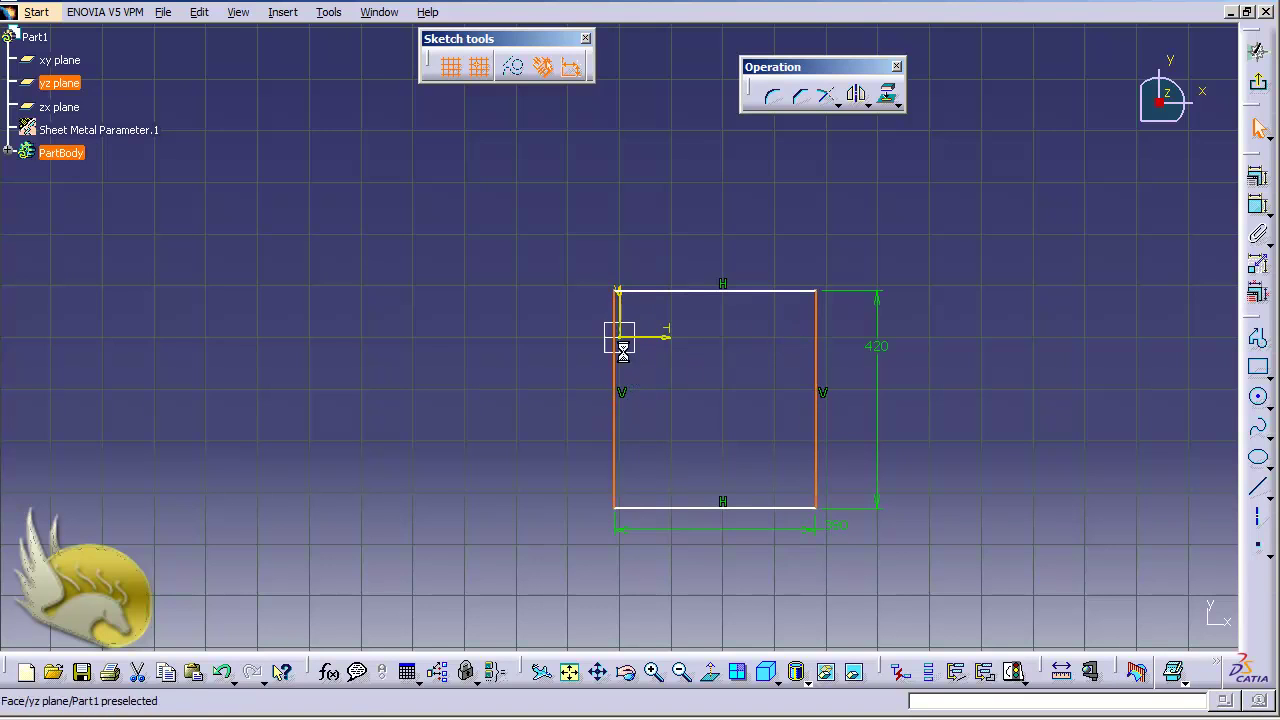
left_click(631, 328, "ctrl")
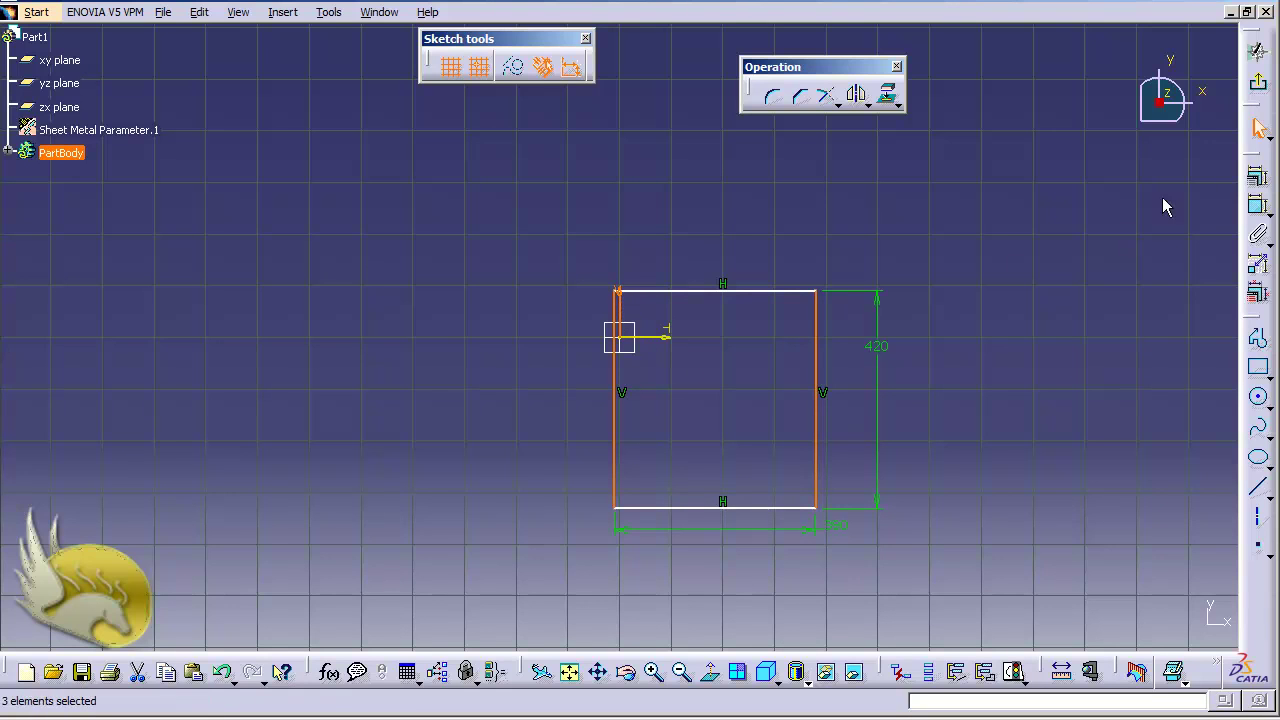
left_click(1252, 178)
left_click(1005, 368)
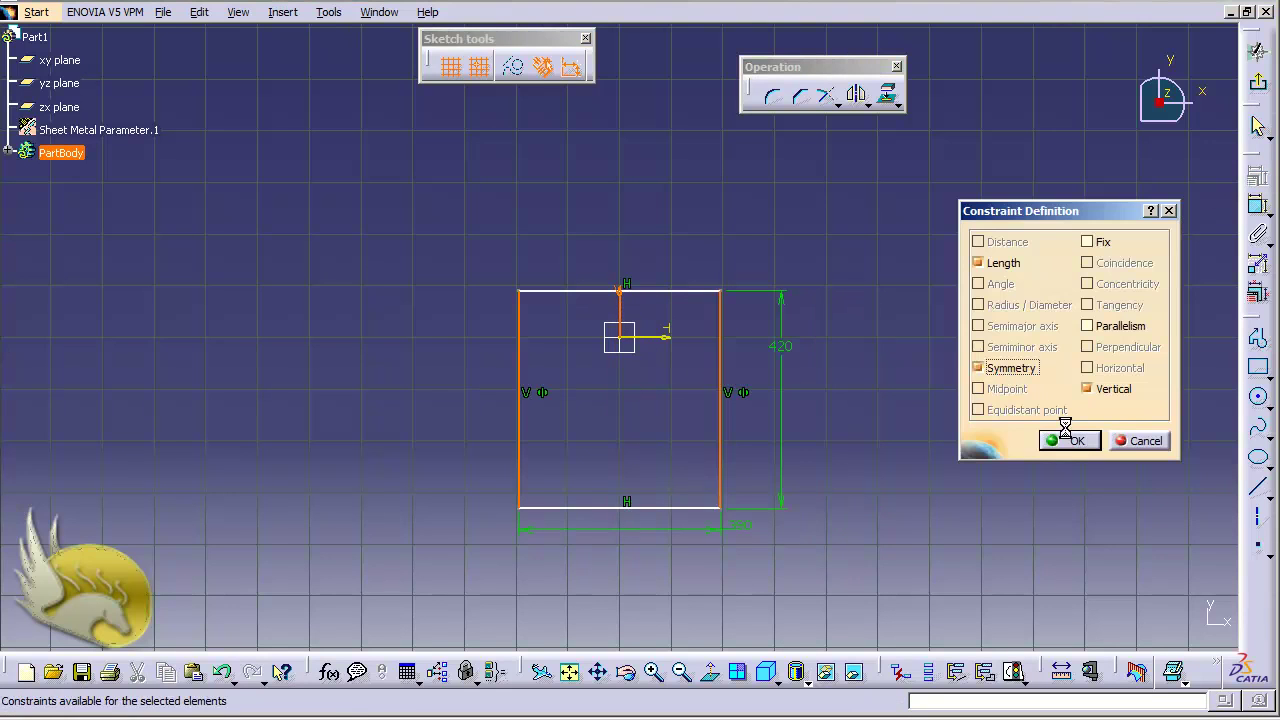
left_click(1069, 441)
Constrain the rectangle's two horizontal edges to be symmetric about the sketch's horizontal axis and exit the sketch
left_click(666, 290)
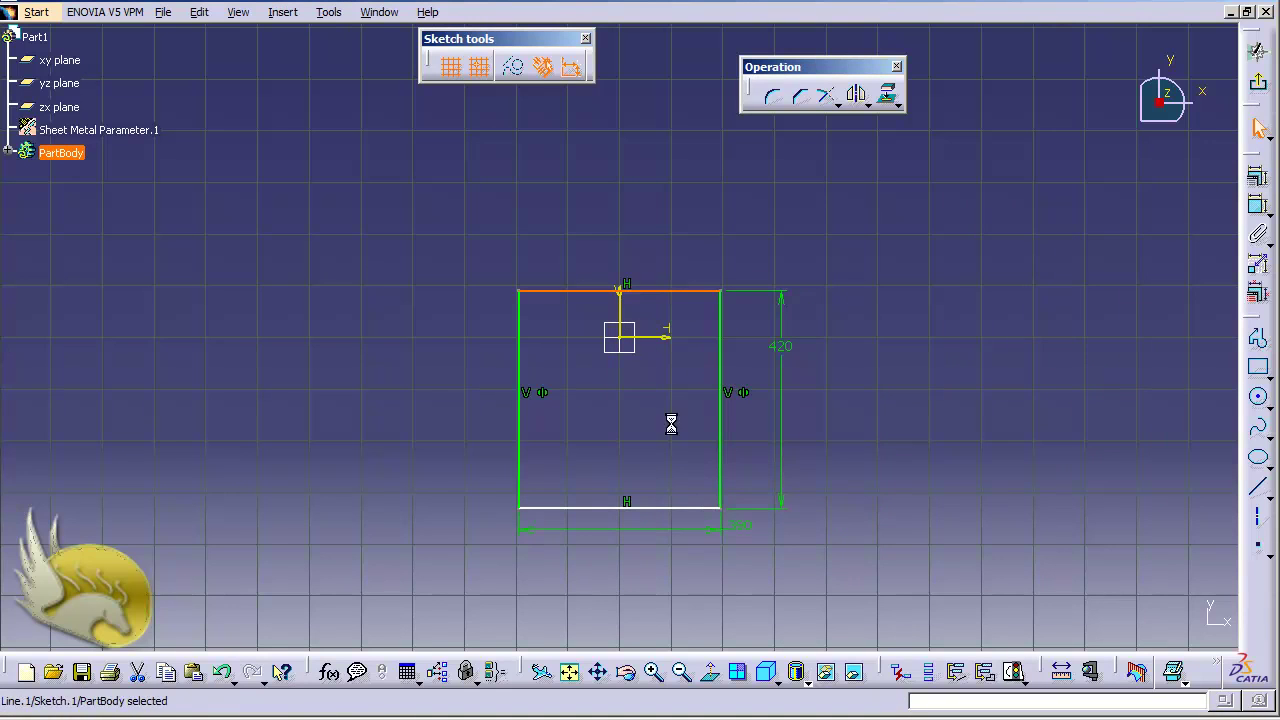
left_click(657, 509, "ctrl")
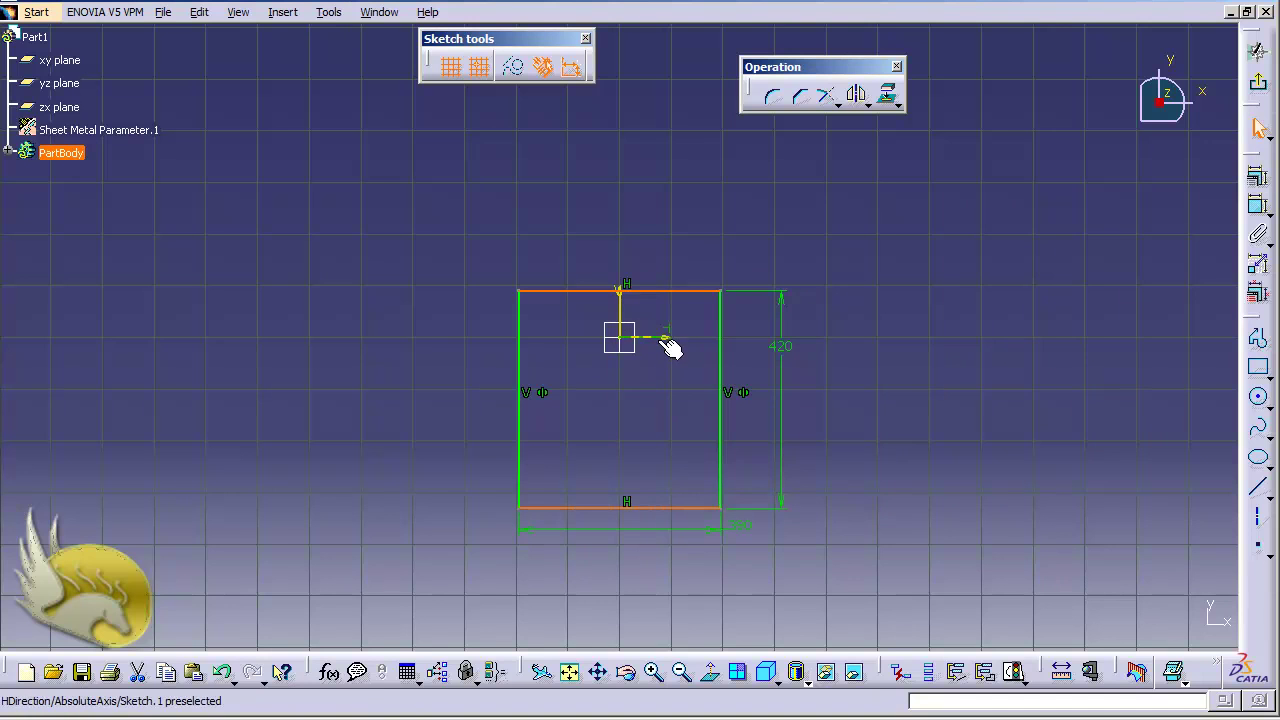
left_click(666, 337, "ctrl")
left_click(1257, 177)
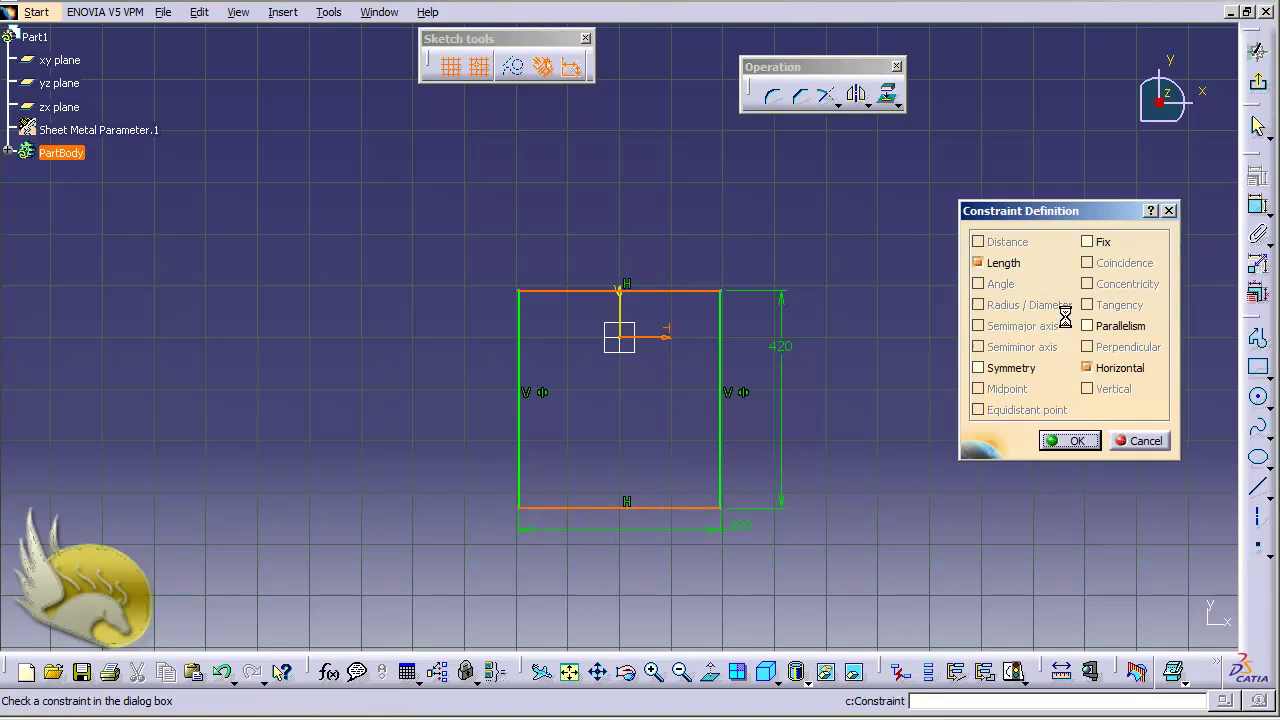
left_click(1030, 372)
left_click(1068, 441)
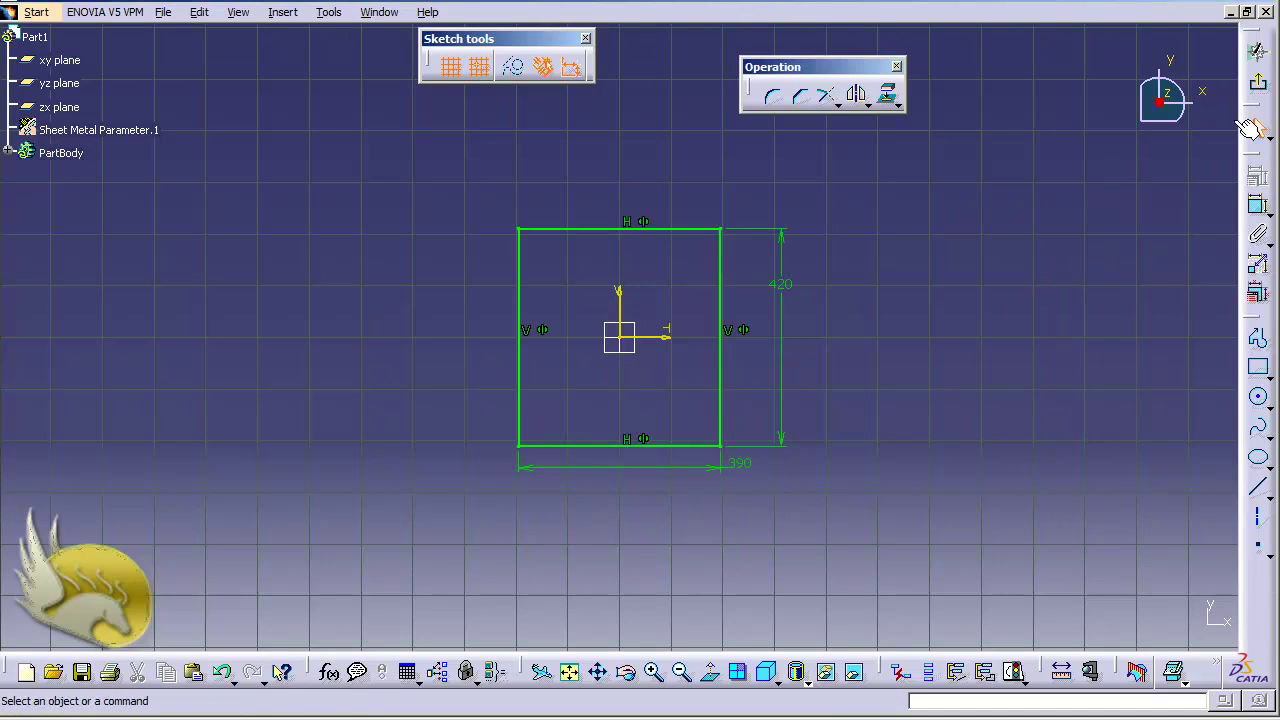
left_click(1258, 82)
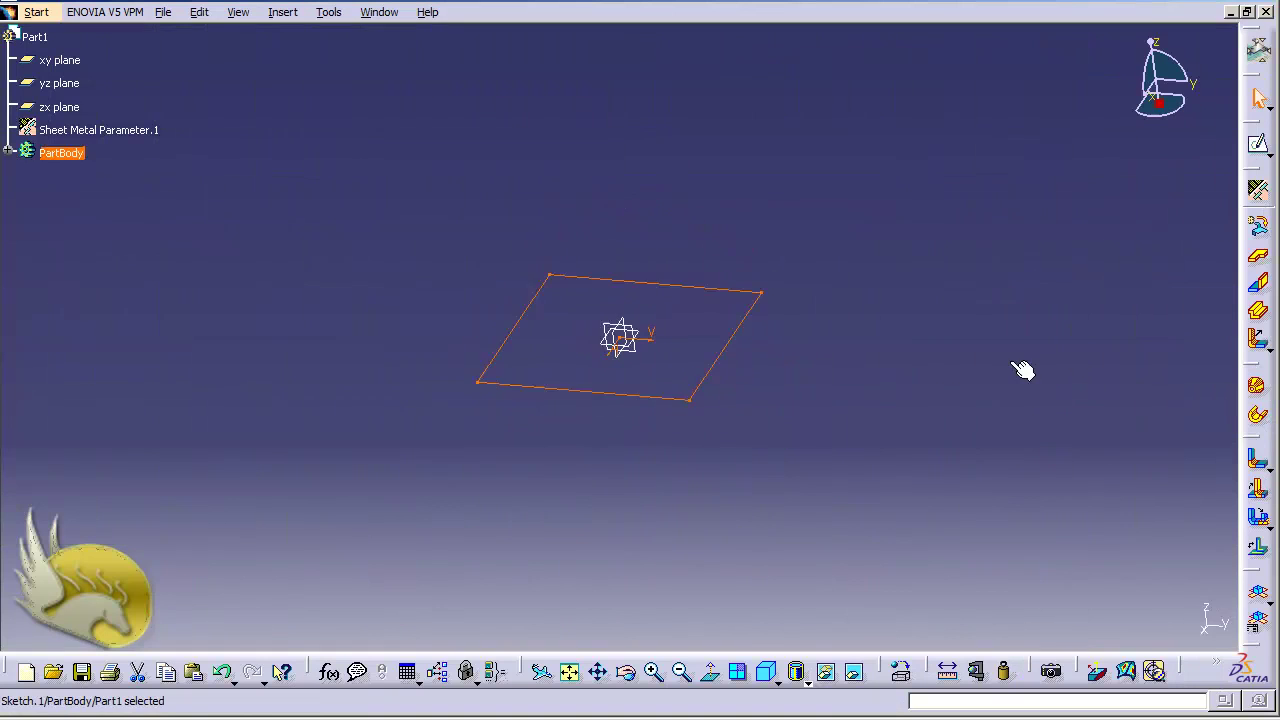
Create the base sheet metal wall from the centred rectangle sketch
left_click(283, 13)
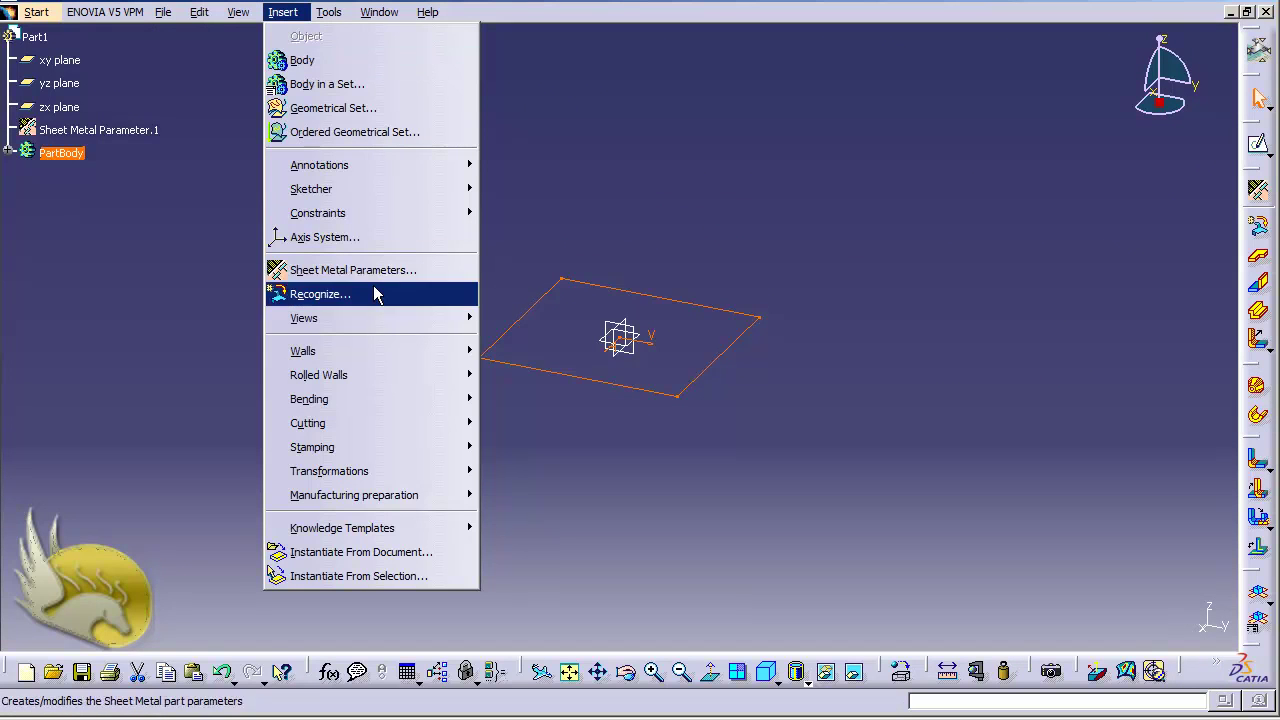
mouse_move(418, 355)
left_click(520, 350)
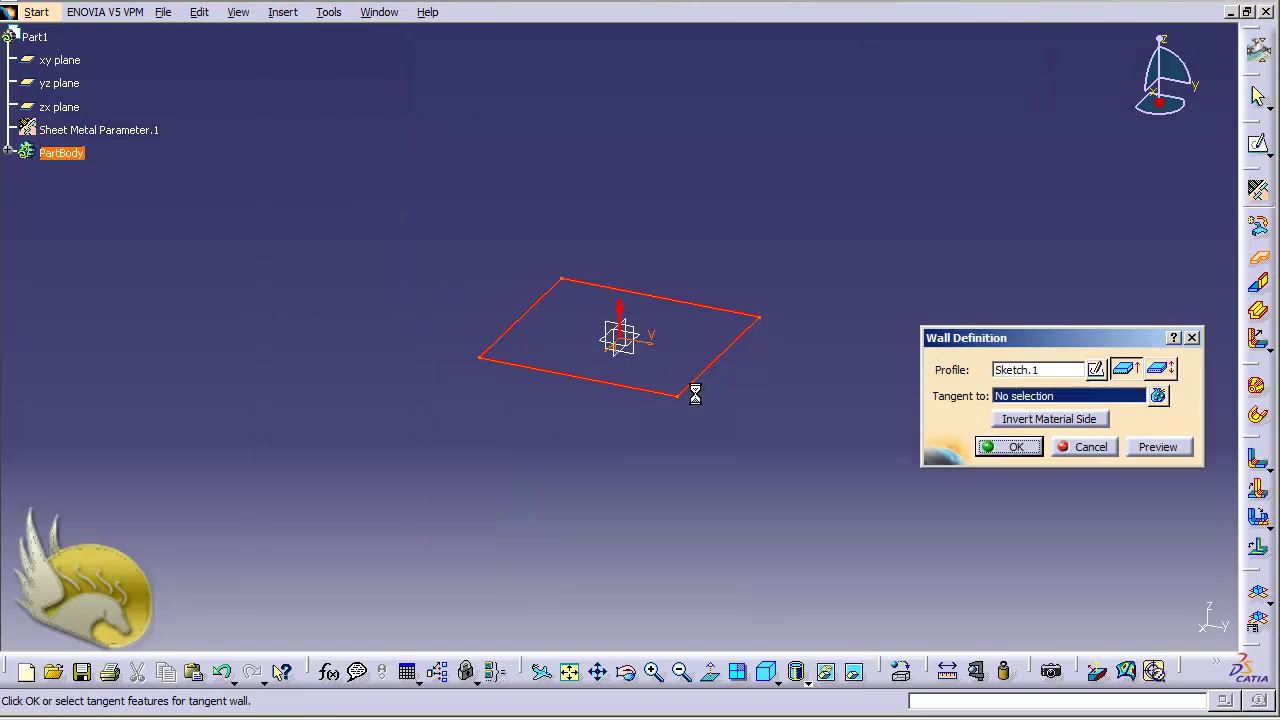
left_click(1010, 447)
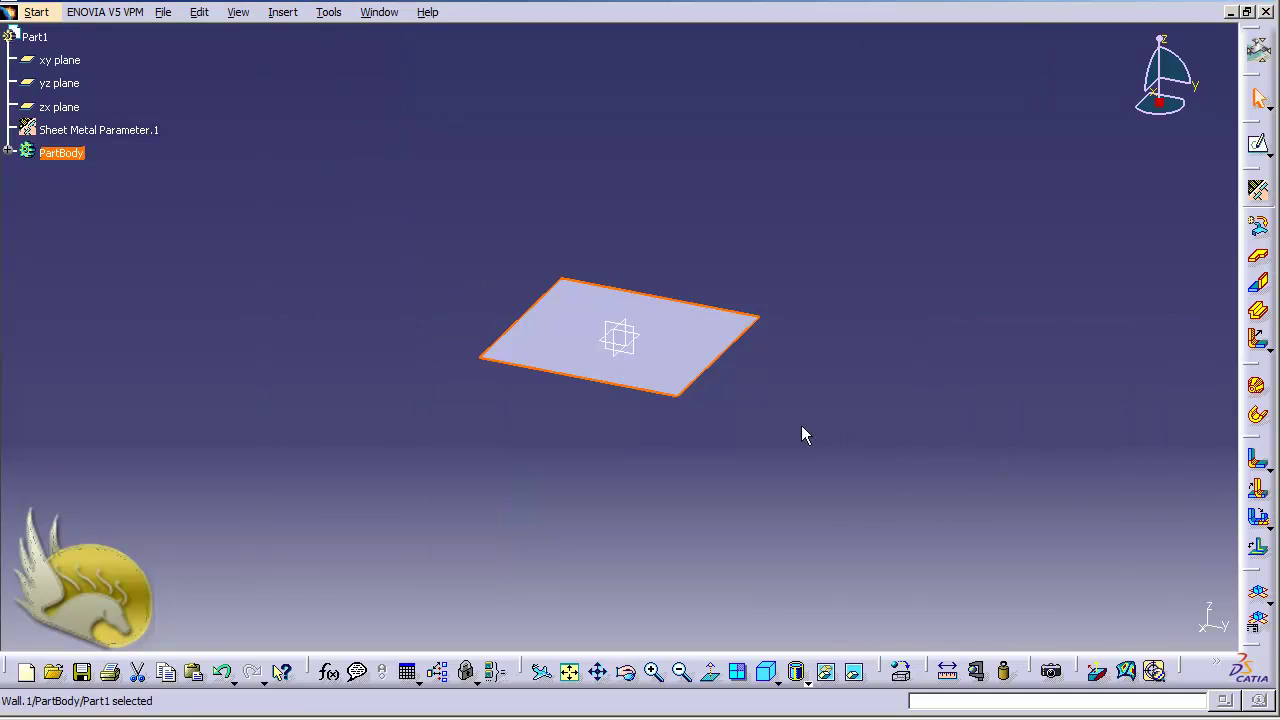
left_click(748, 413)
Add a 10 mm high wall on the base wall's front edge at 90 degrees with a bend, reversing its position to point downward
left_click(280, 14)
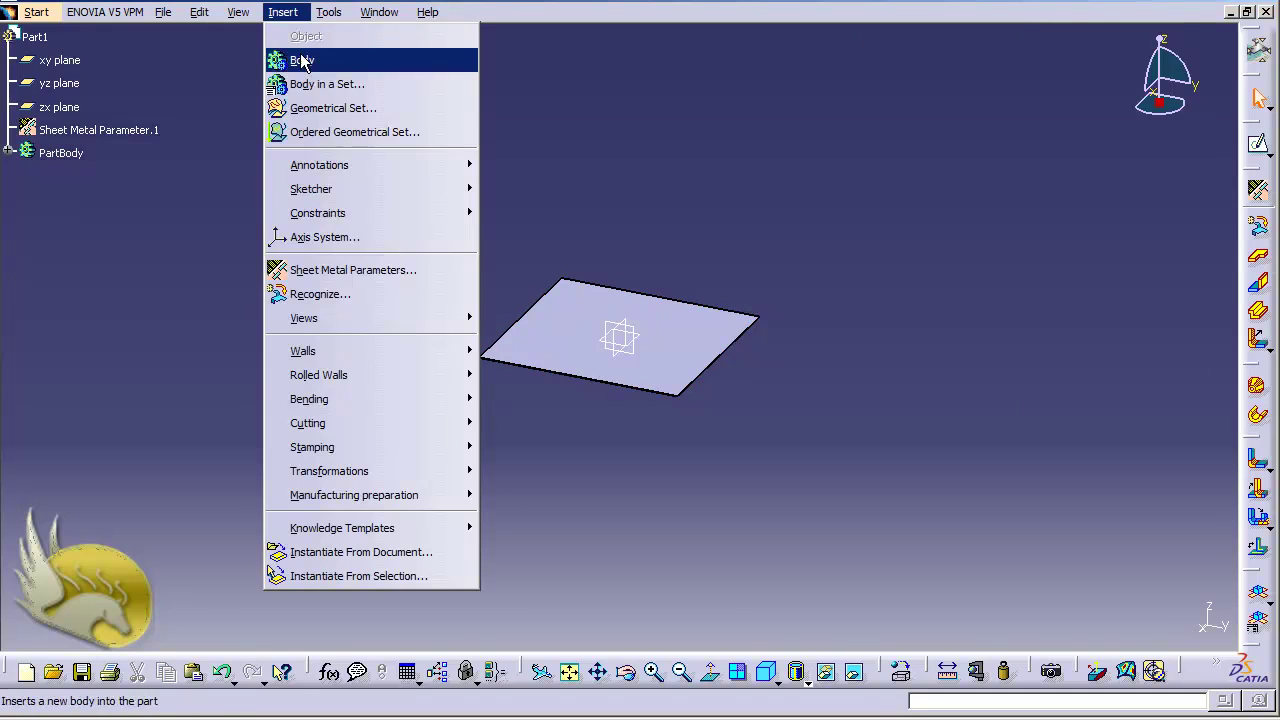
mouse_move(440, 350)
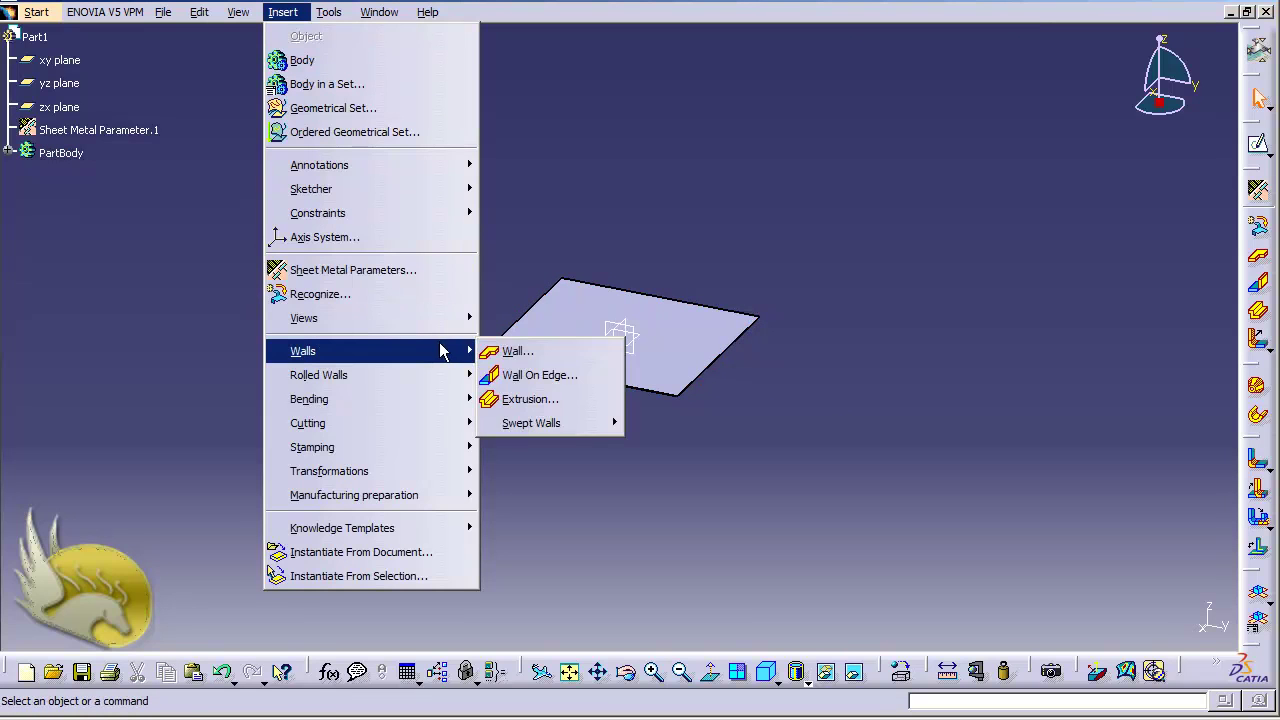
left_click(525, 372)
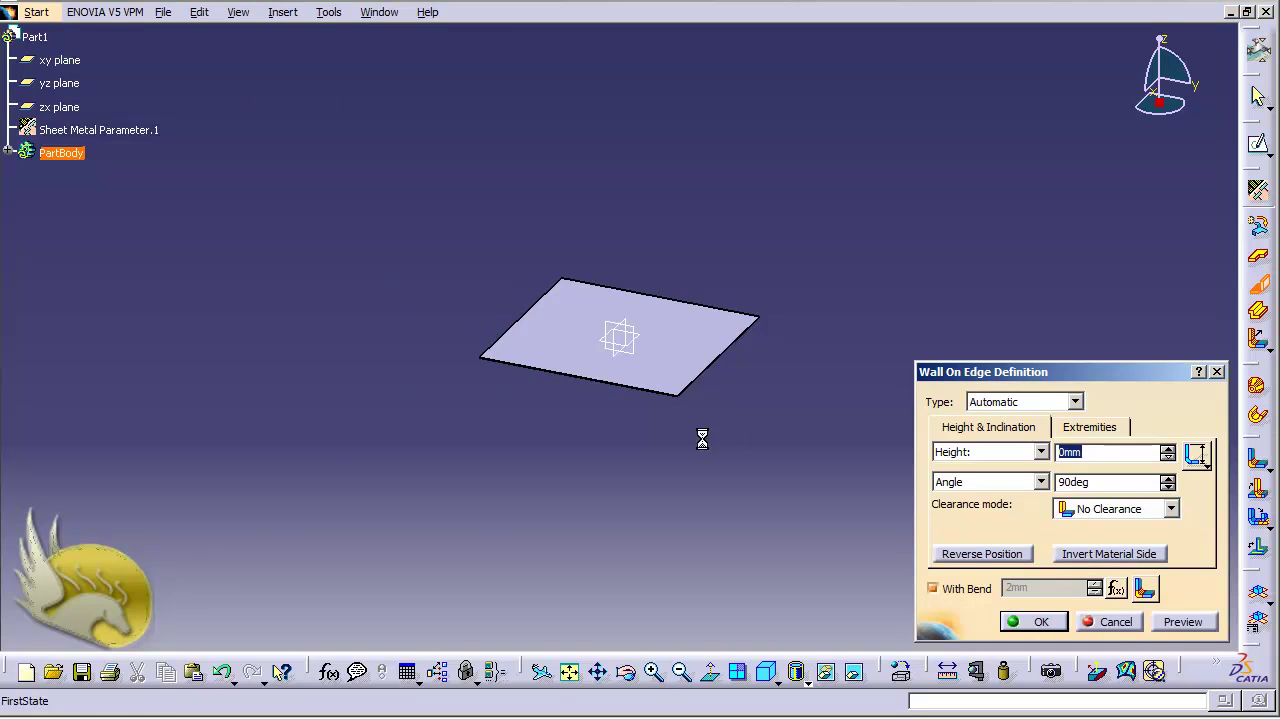
left_click(618, 388)
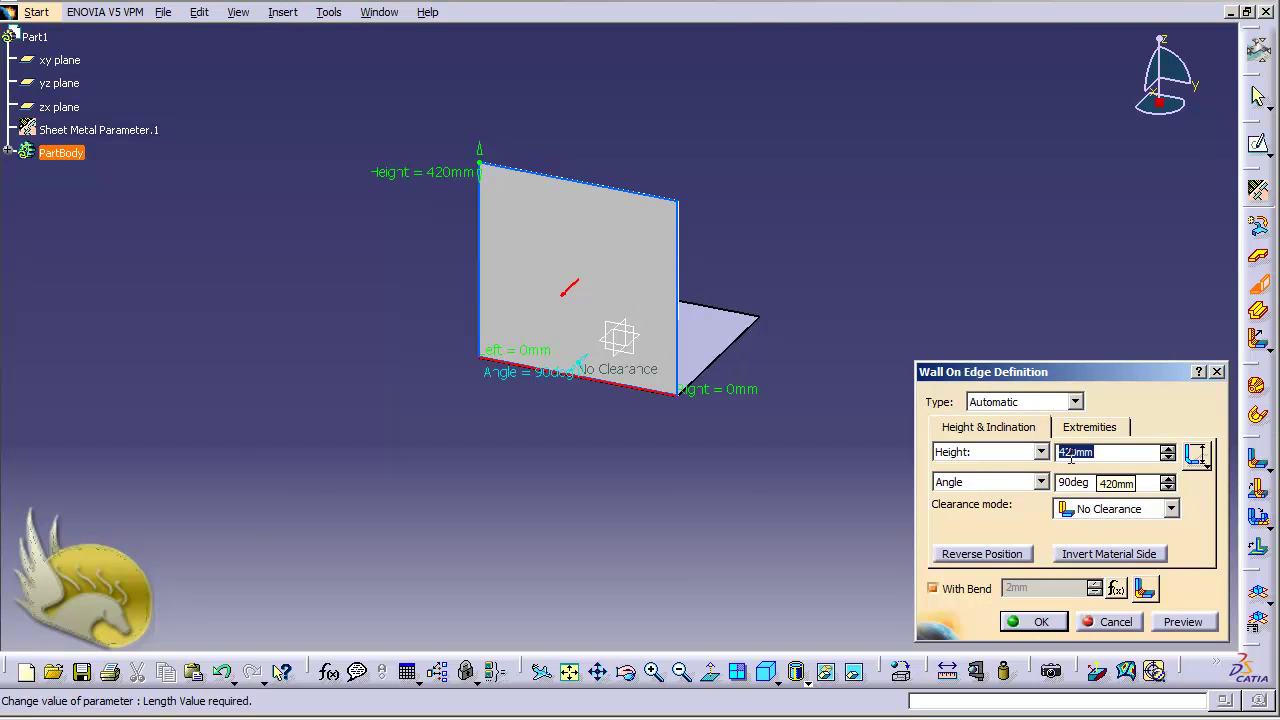
type("10")
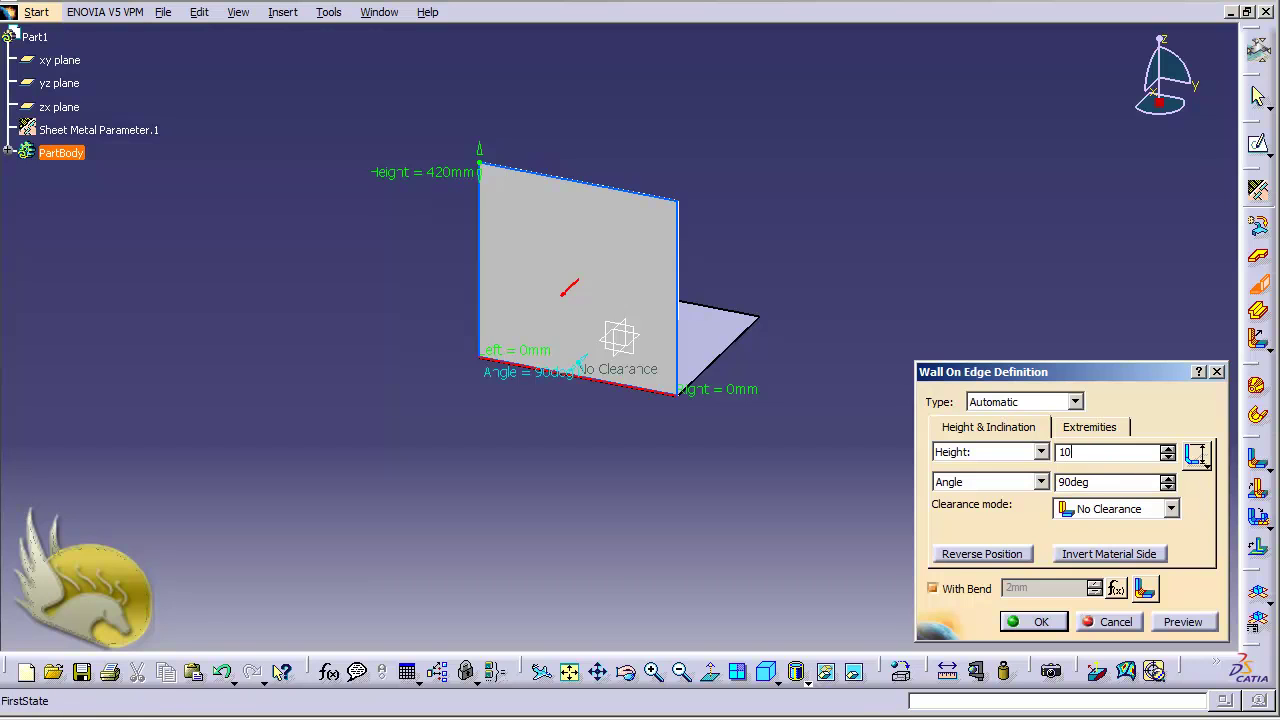
left_click(1003, 560)
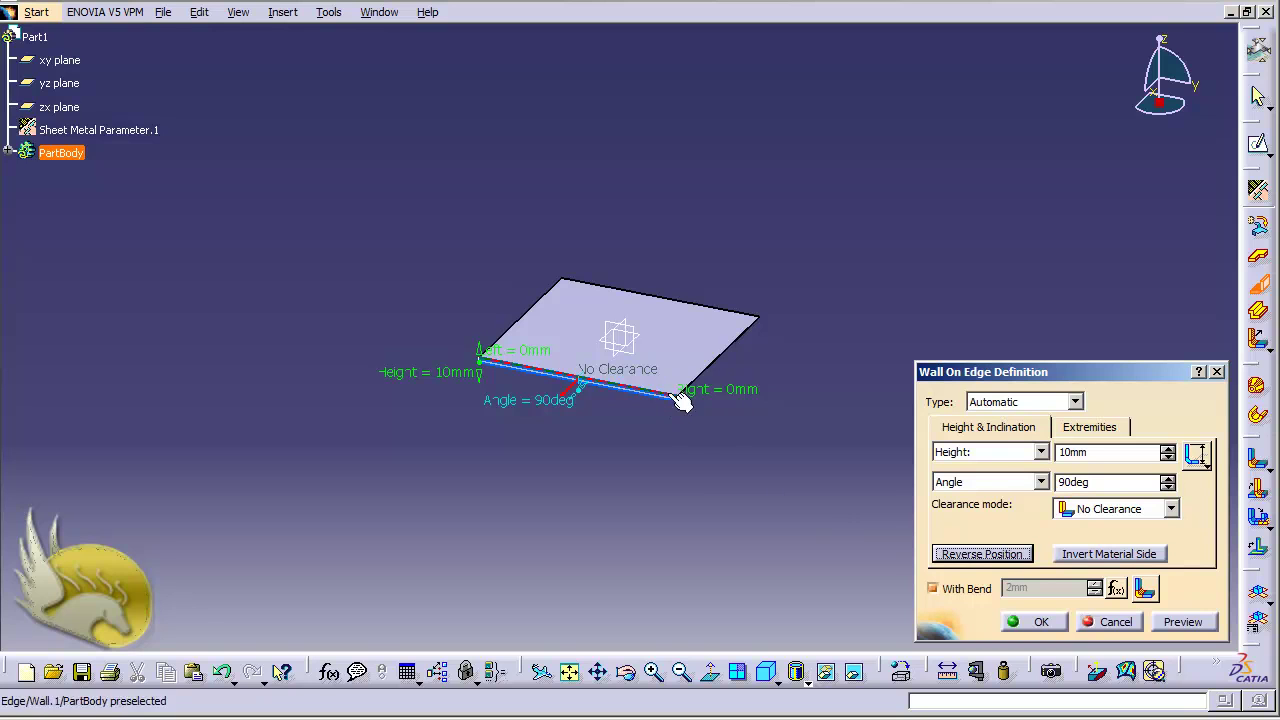
left_click(1039, 626)
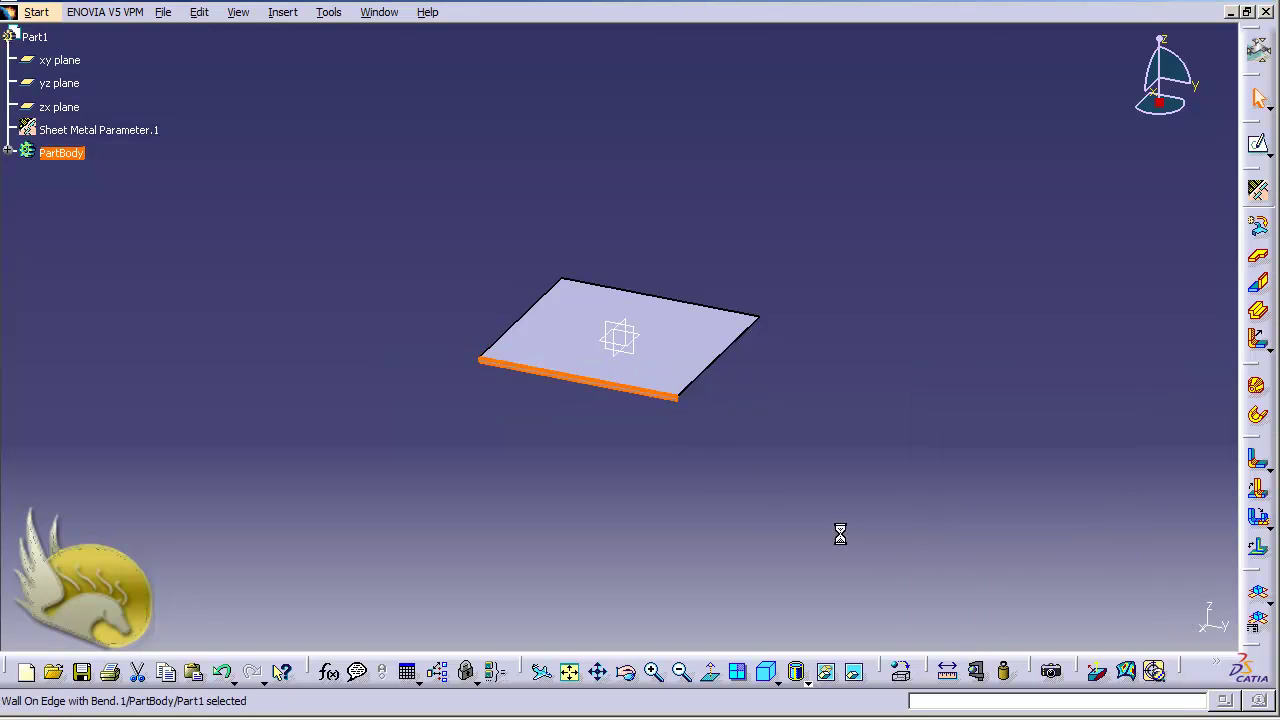
left_click(677, 456)
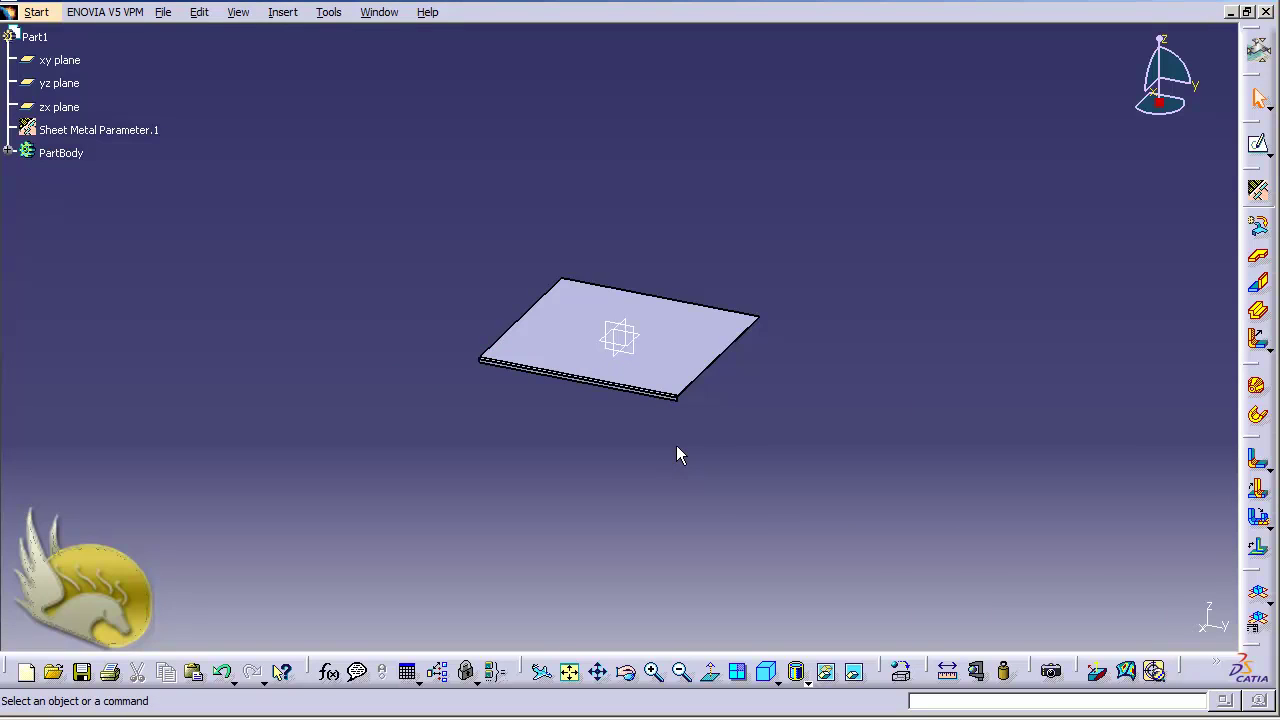
Start a sketch on the outer face of the front flange
scroll(676, 445, "down", 1)
scroll(676, 445, "up", 7)
scroll(676, 445, "up", 5)
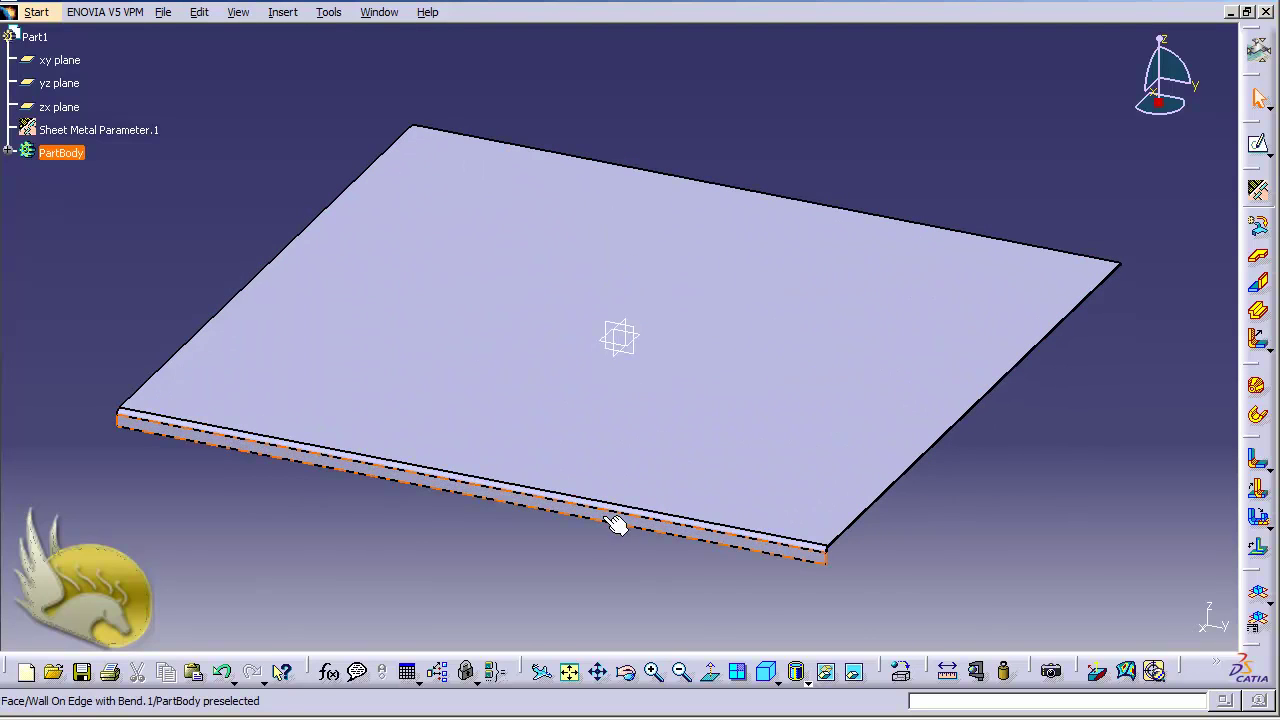
left_click(612, 521)
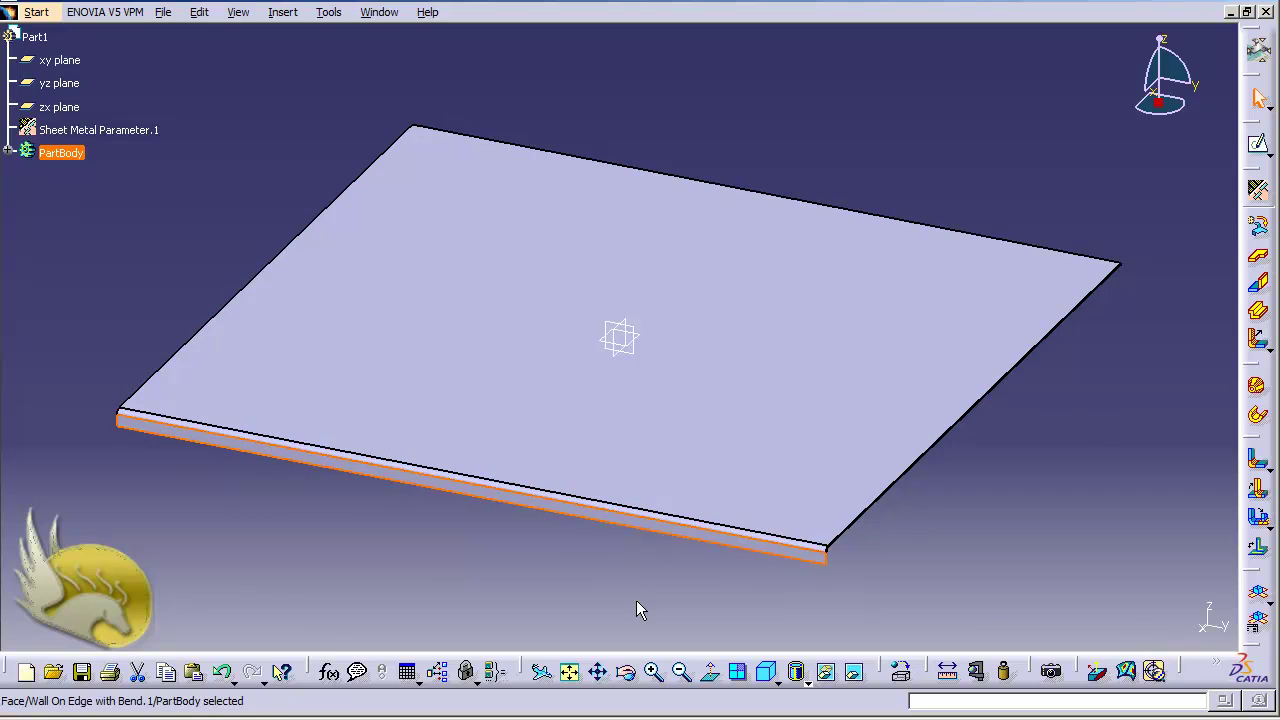
left_click(1257, 145)
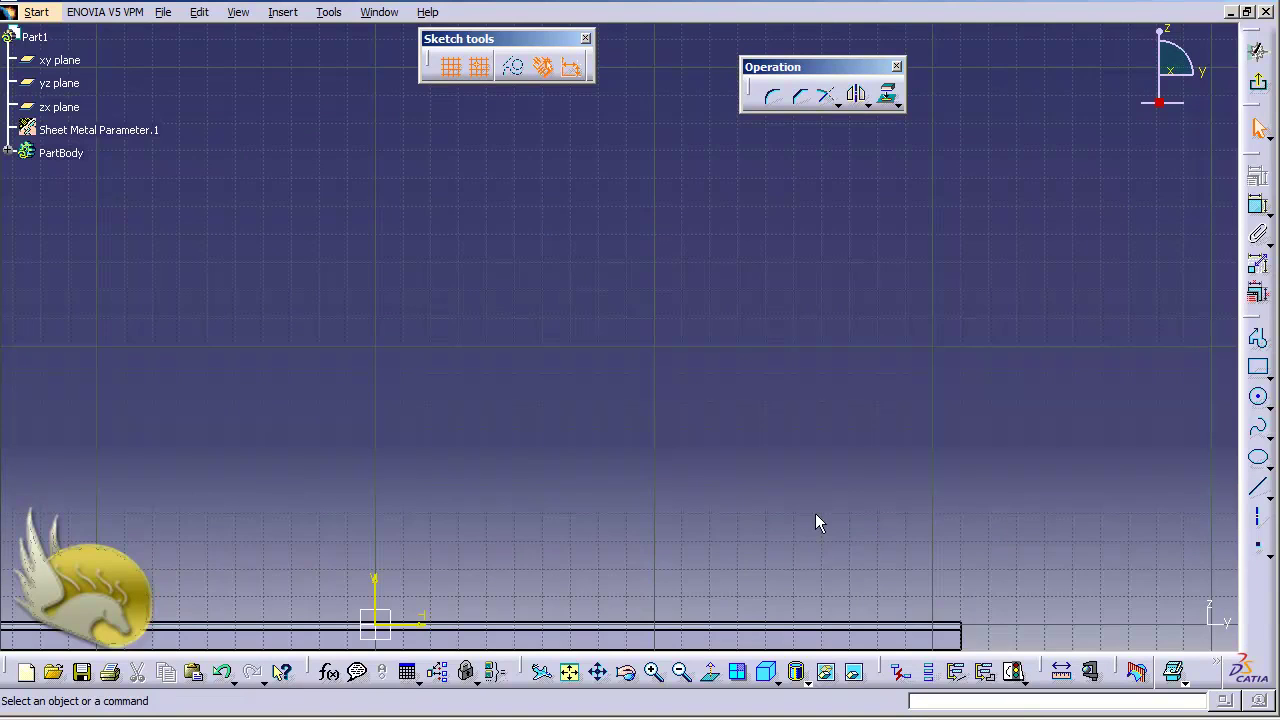
Sketch a horizontal elongated hole above the flange, with centres at about (100, 40) and (110, 40) mm and a radius of about 10 mm
scroll(815, 513, "down", 2)
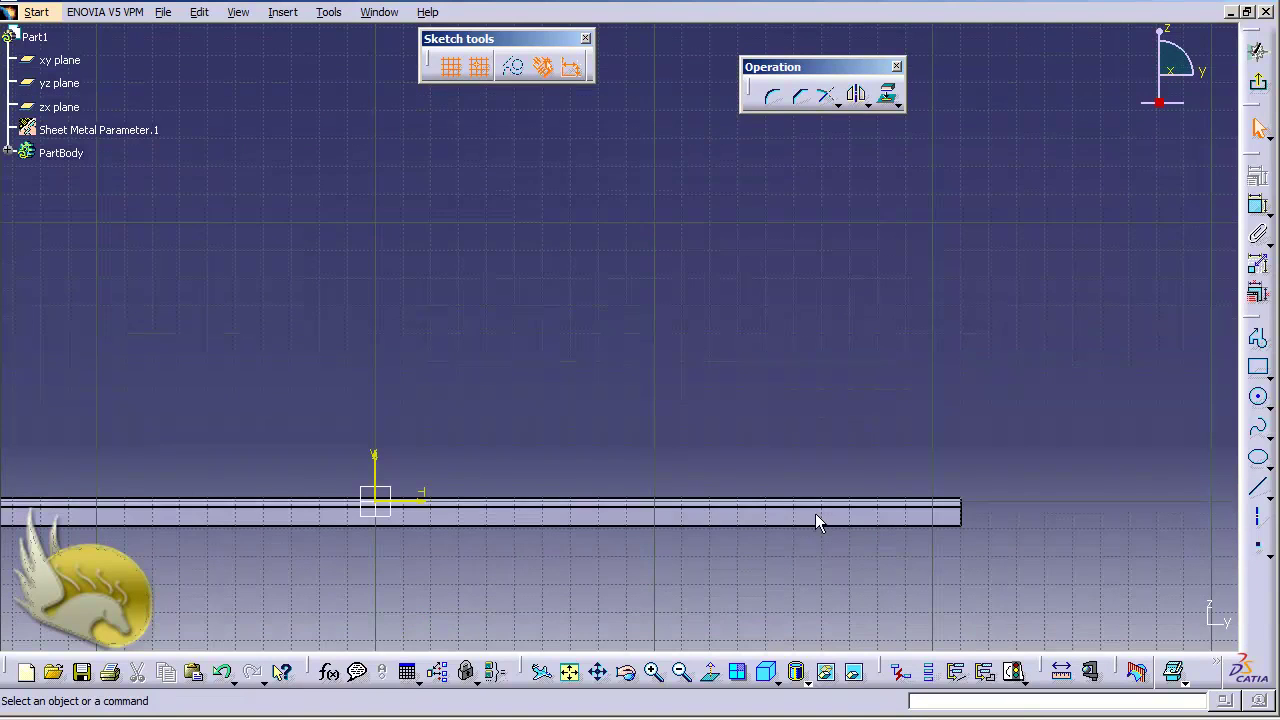
left_click(1271, 379)
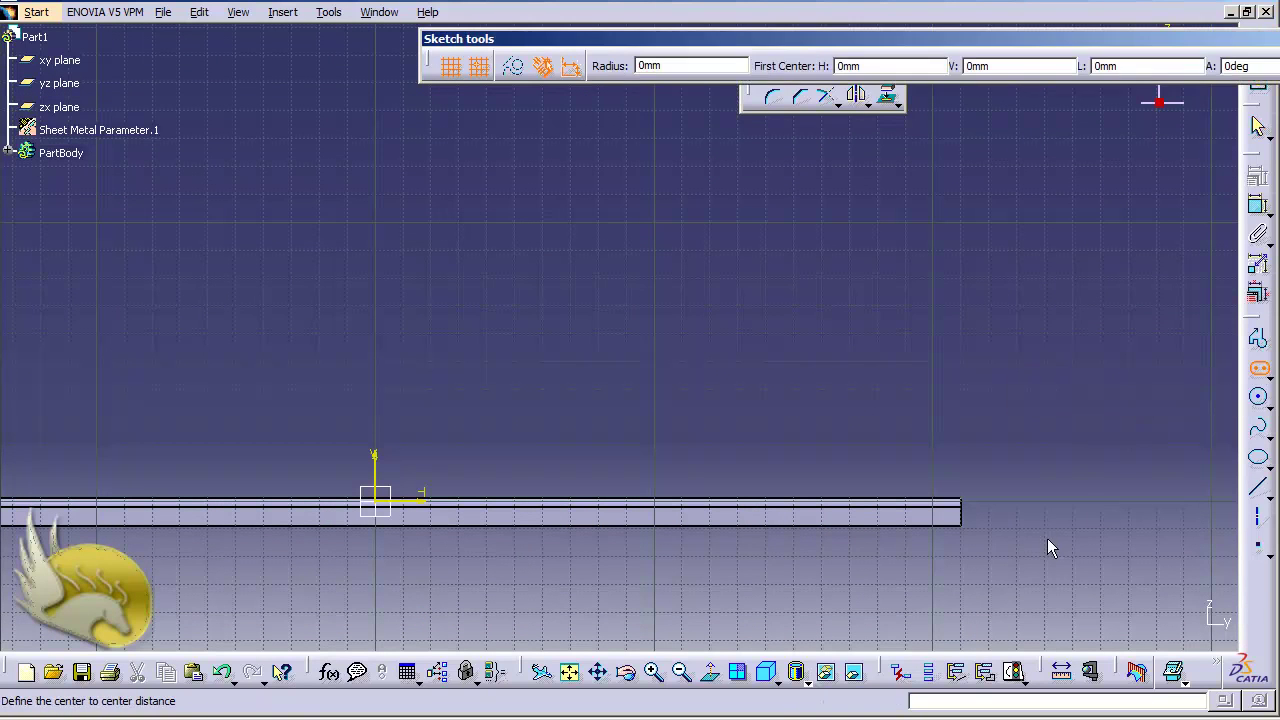
left_click(654, 388)
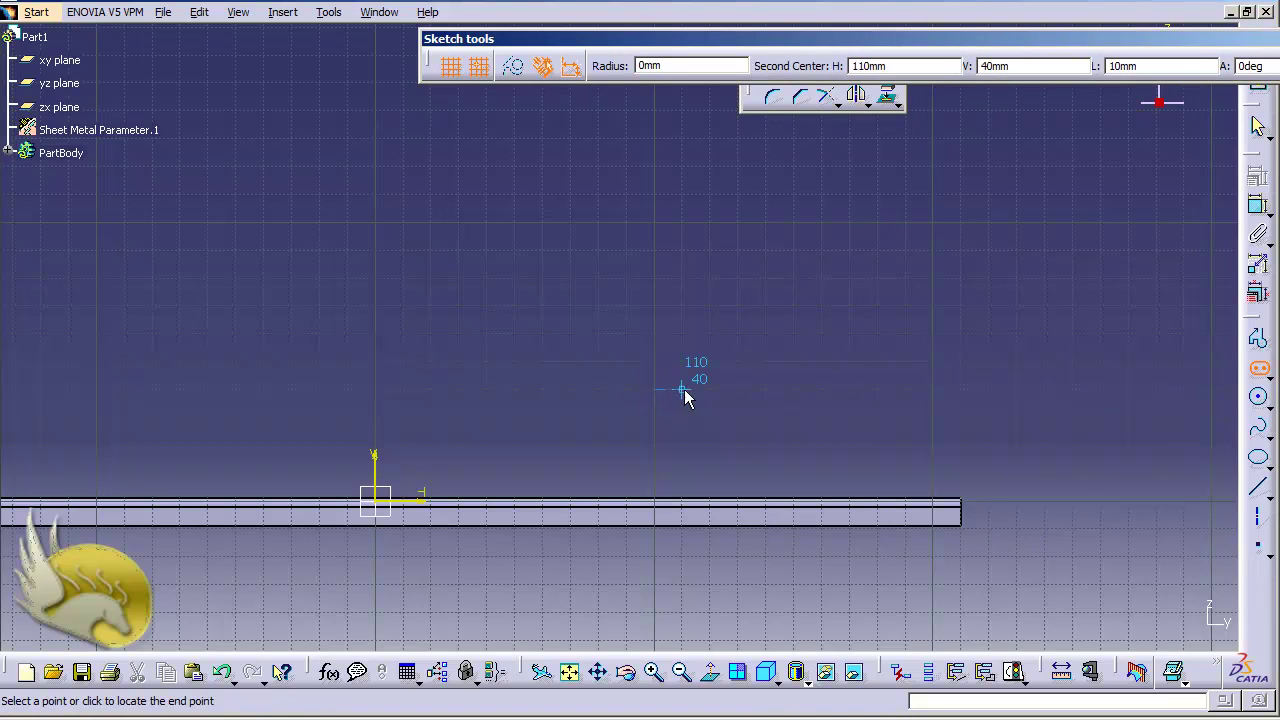
left_click(682, 389)
left_click(684, 361)
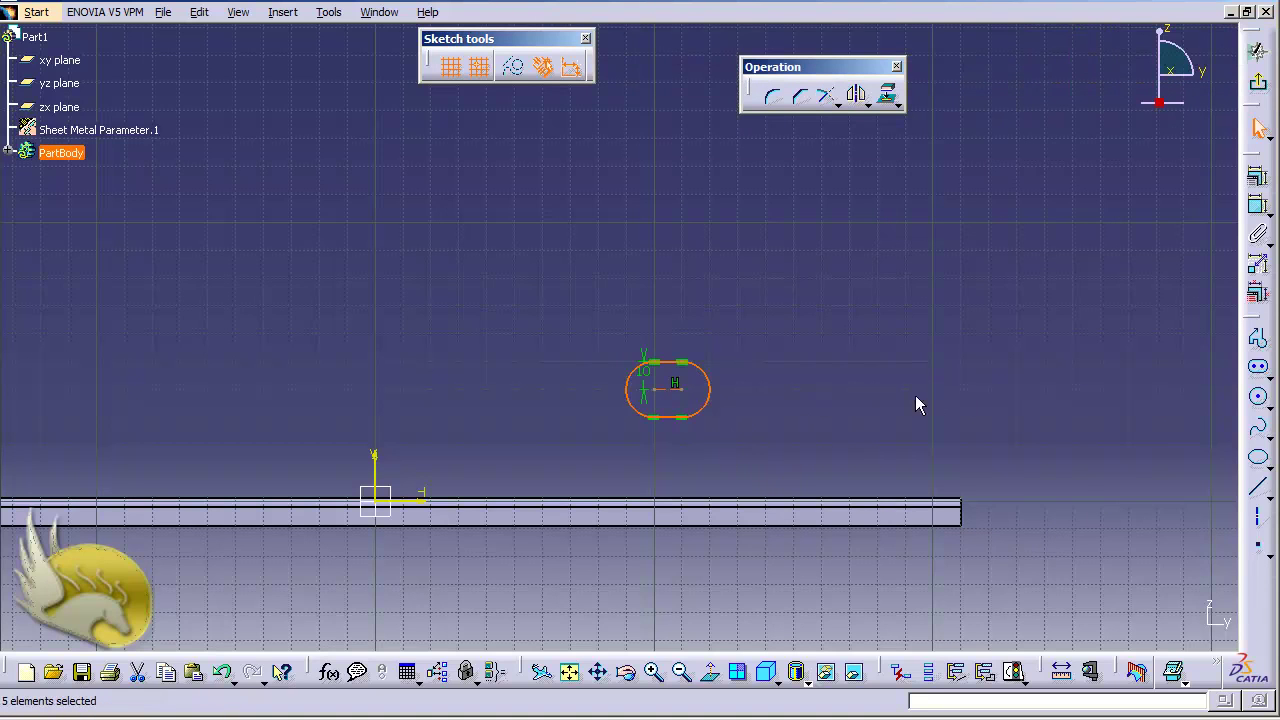
Set the elongated hole's radius to 2.5 mm
double_click(645, 373)
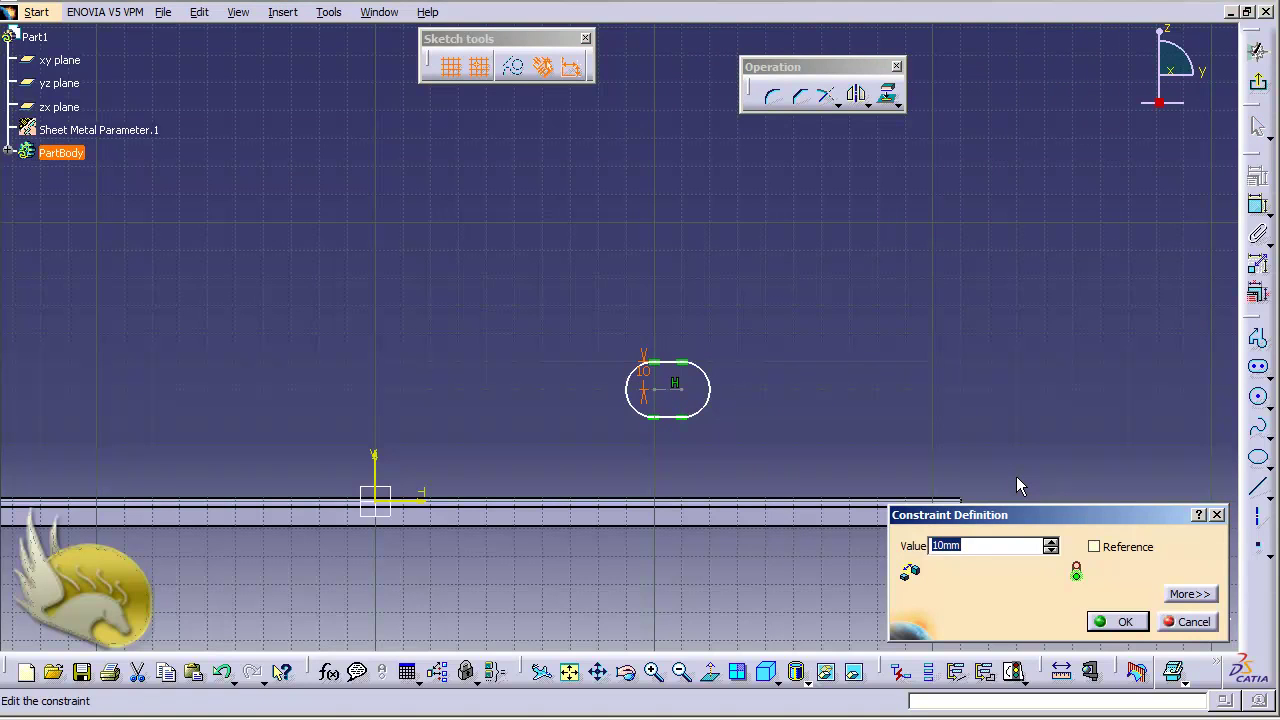
type("2.5")
left_click(1118, 622)
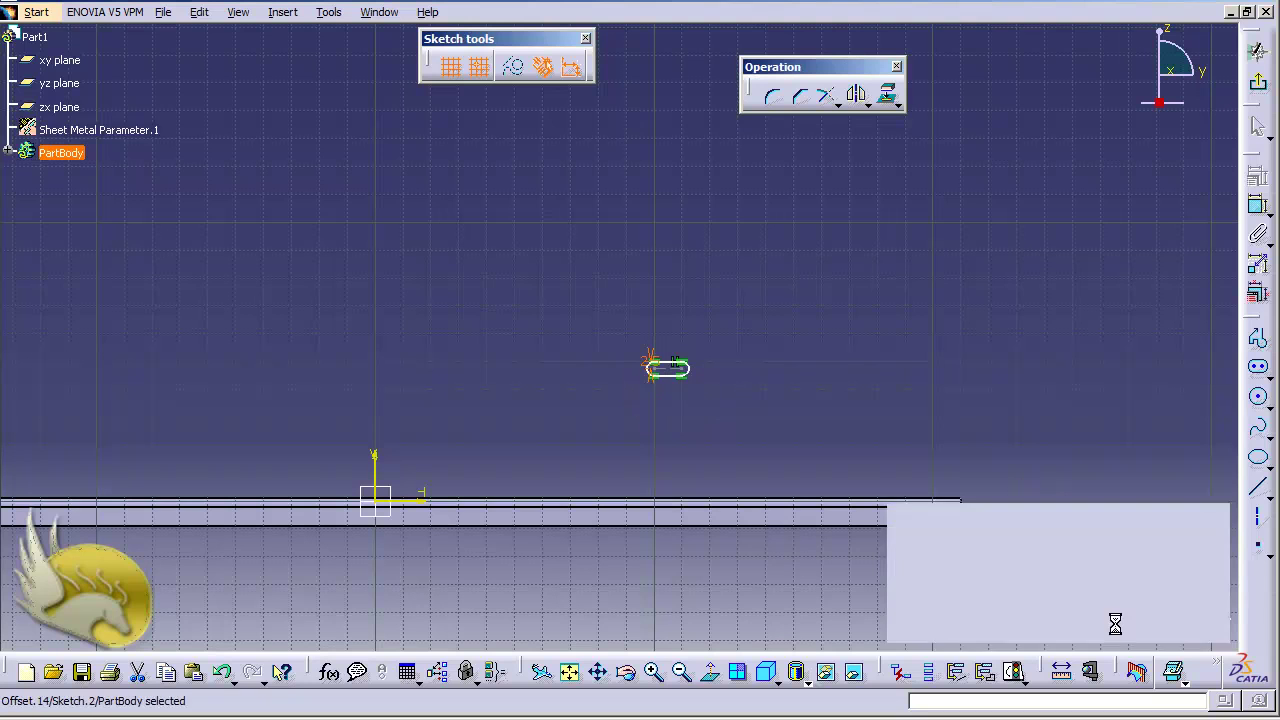
Dimension the elongated hole's centre-to-centre distance and set it to 3 mm
left_click(672, 368)
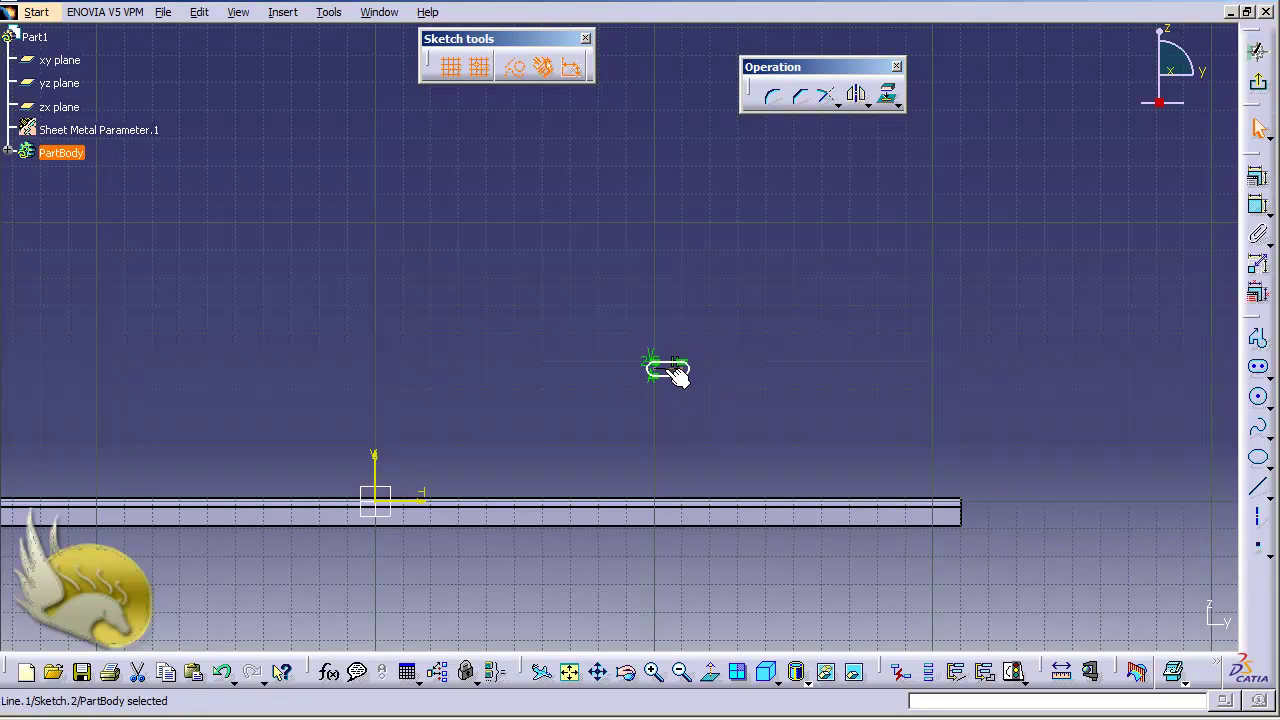
left_click(1257, 234)
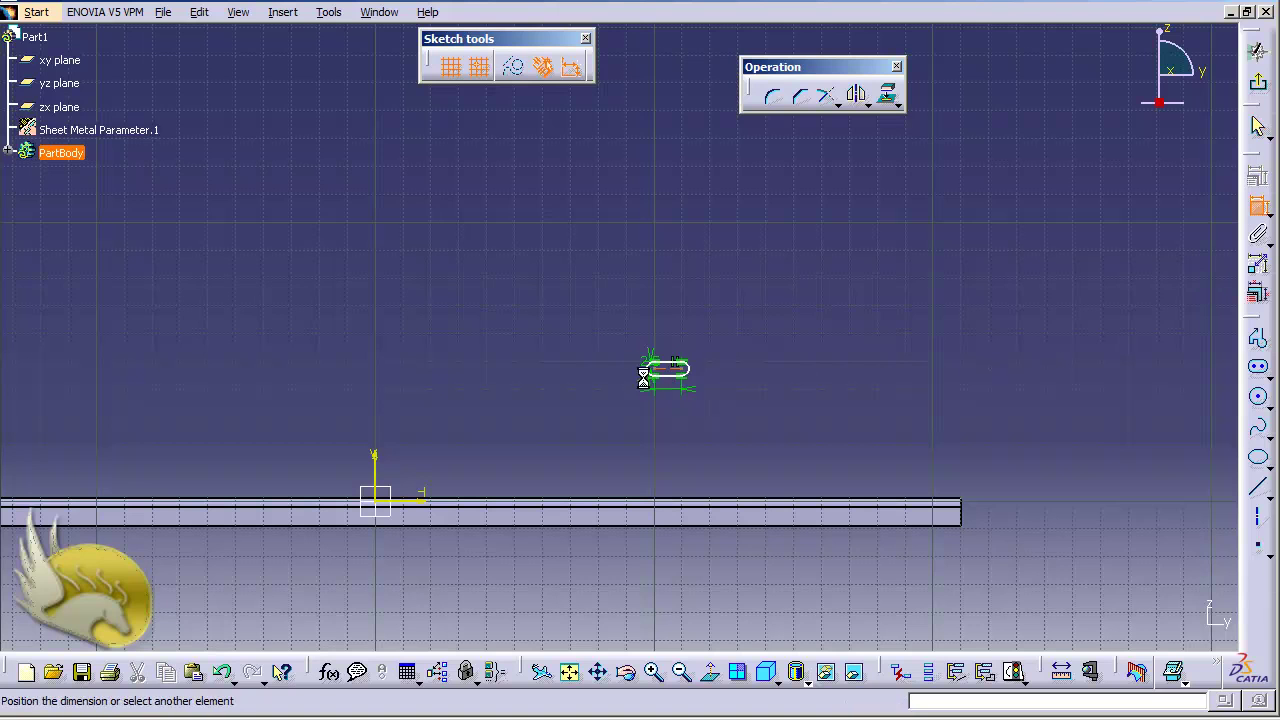
left_click(667, 340)
double_click(663, 331)
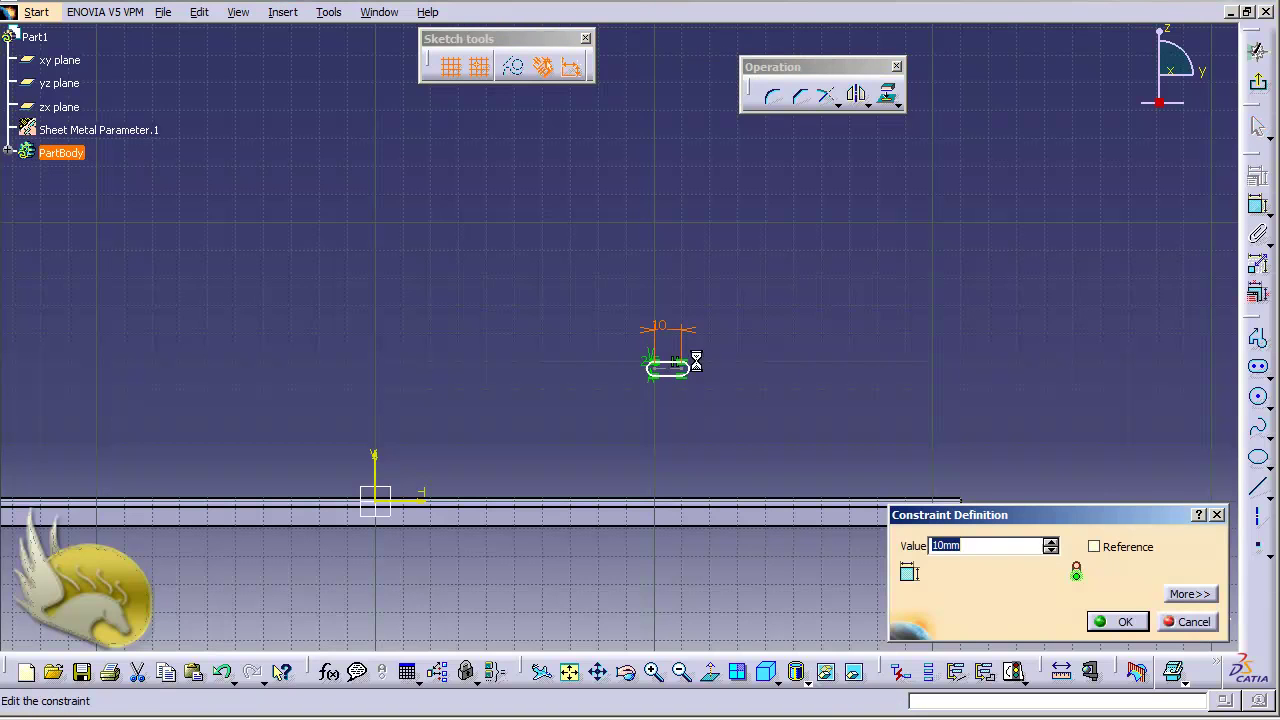
type("3")
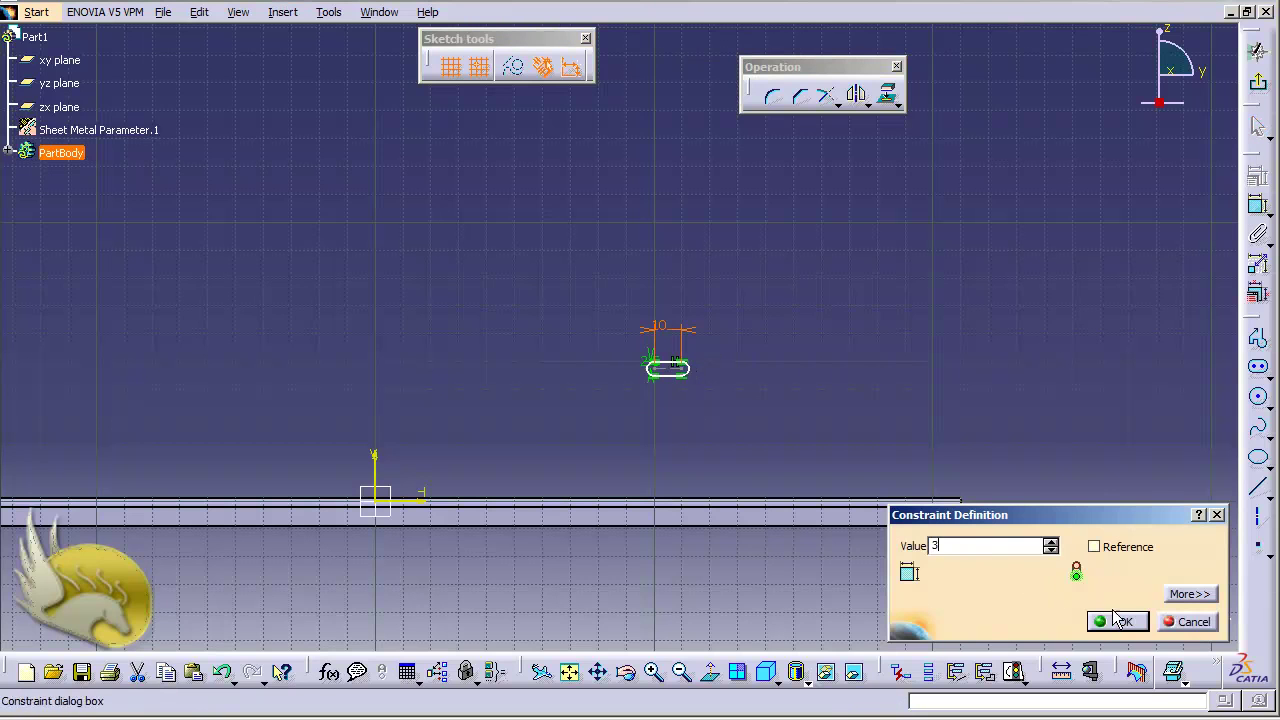
key("Return")
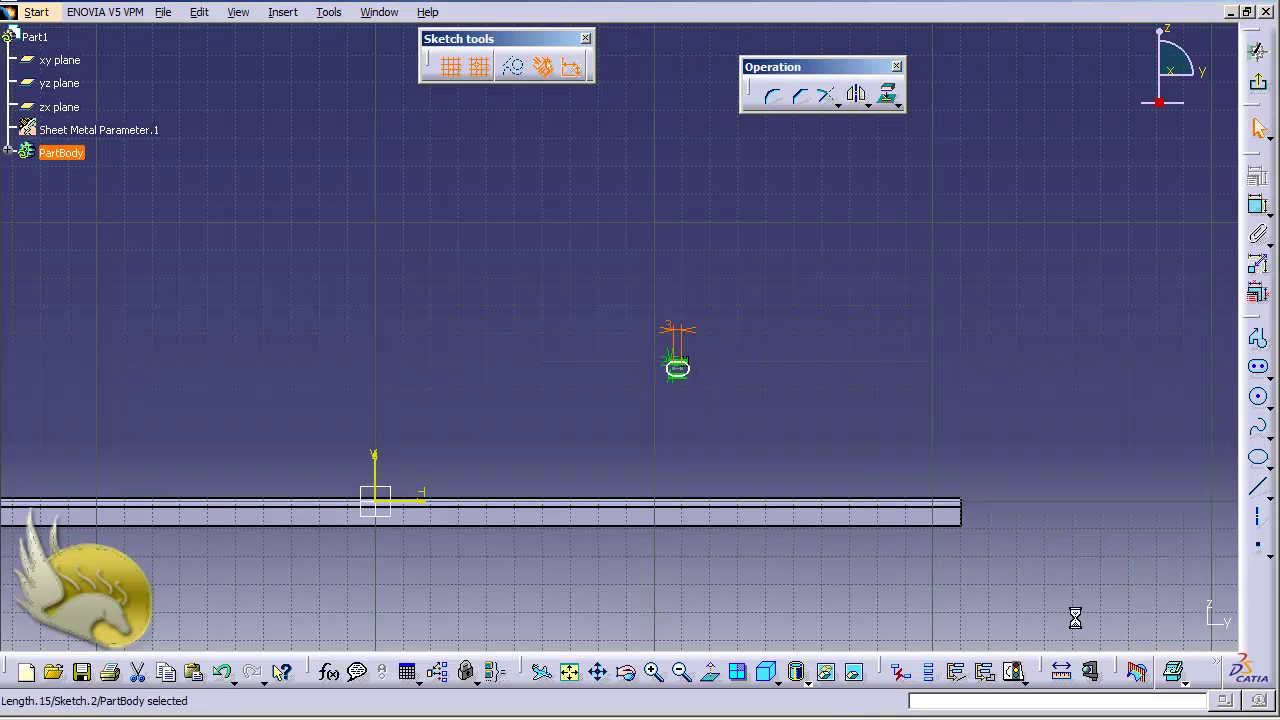
Move the elongated hole's radius dimension clear of the profile
left_click(675, 362)
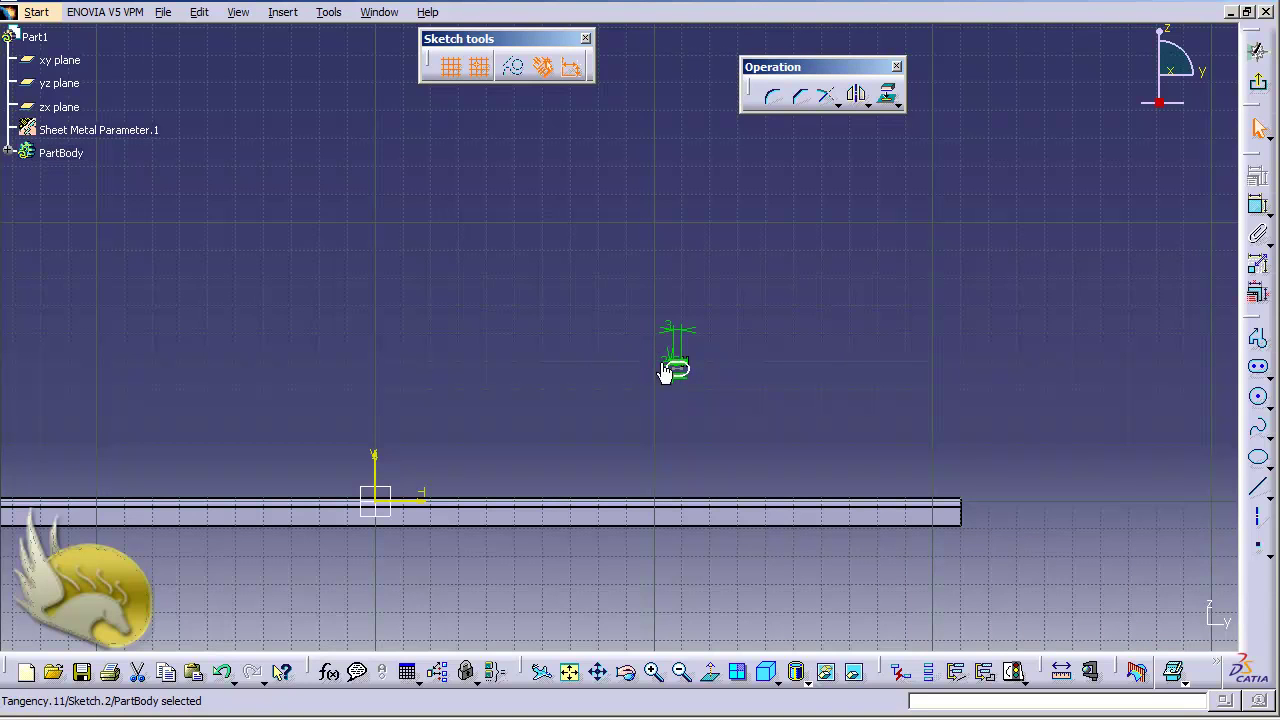
left_click(640, 364)
left_click(645, 402)
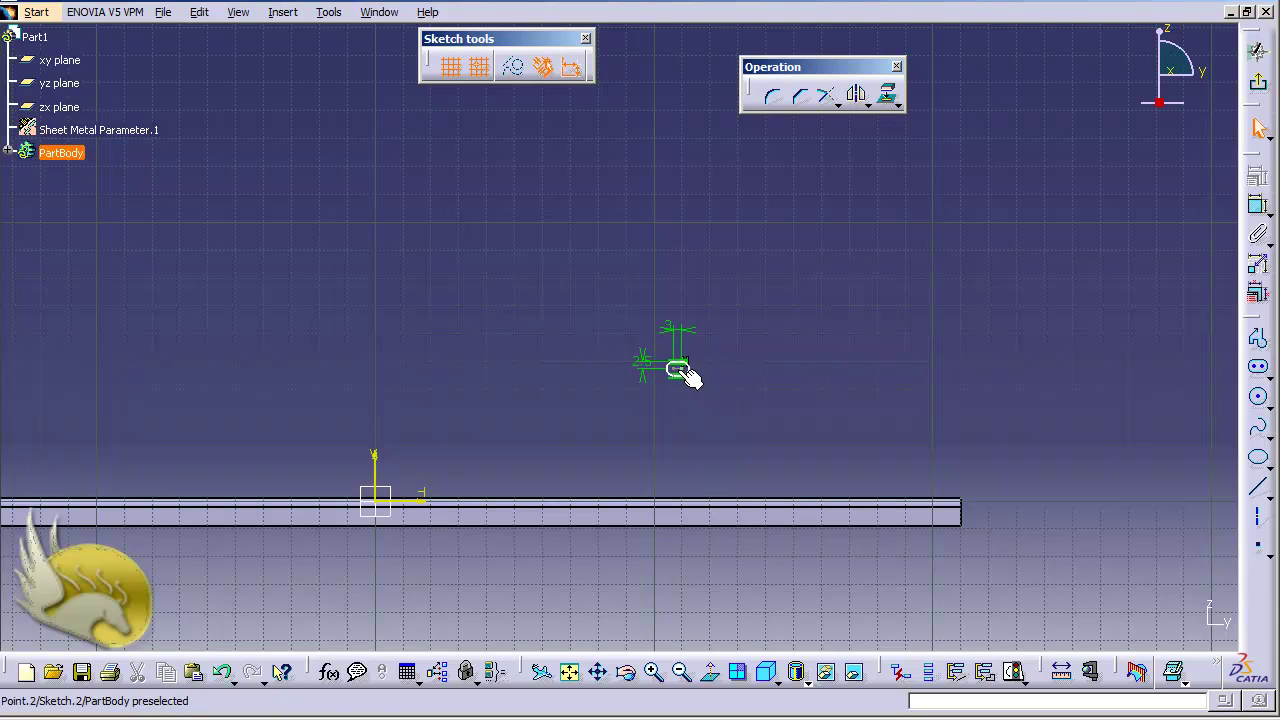
Dimension the elongated hole's left centre point from the flange's upper edge at 5 mm and swap the location so it lies below the edge
left_click(678, 370)
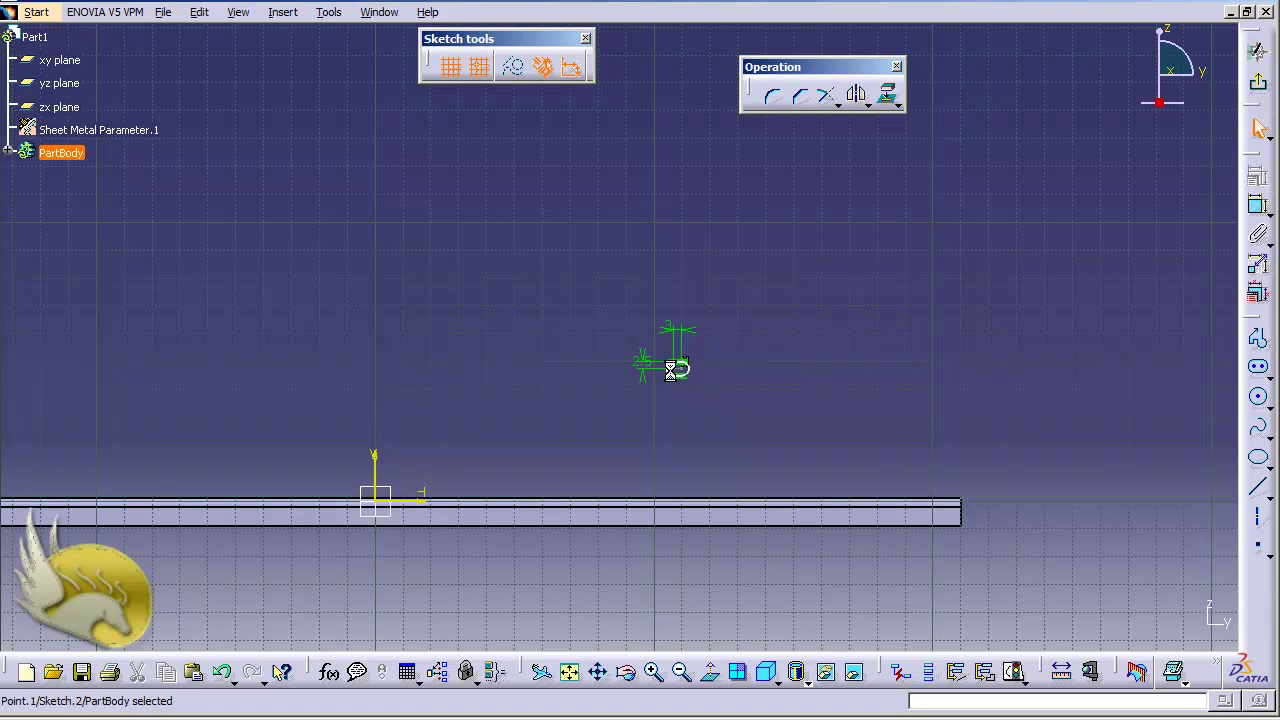
left_click(707, 506, "ctrl")
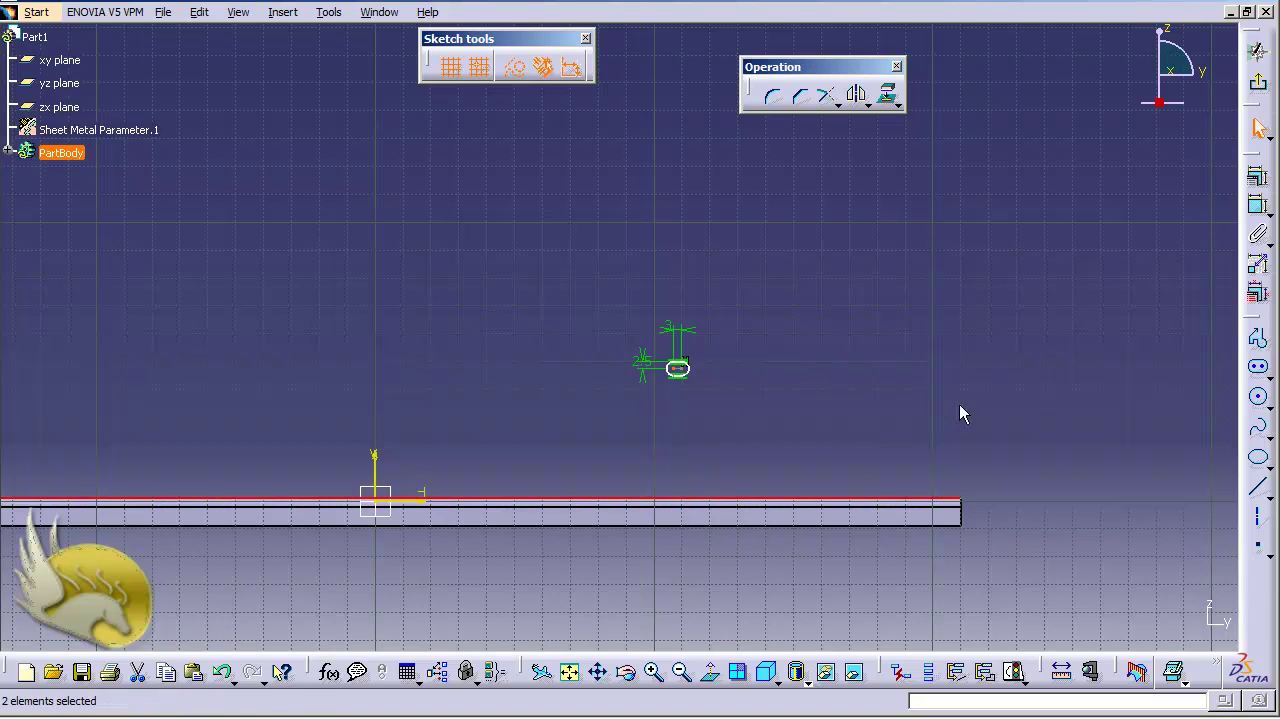
left_click(1257, 205)
left_click(1027, 418)
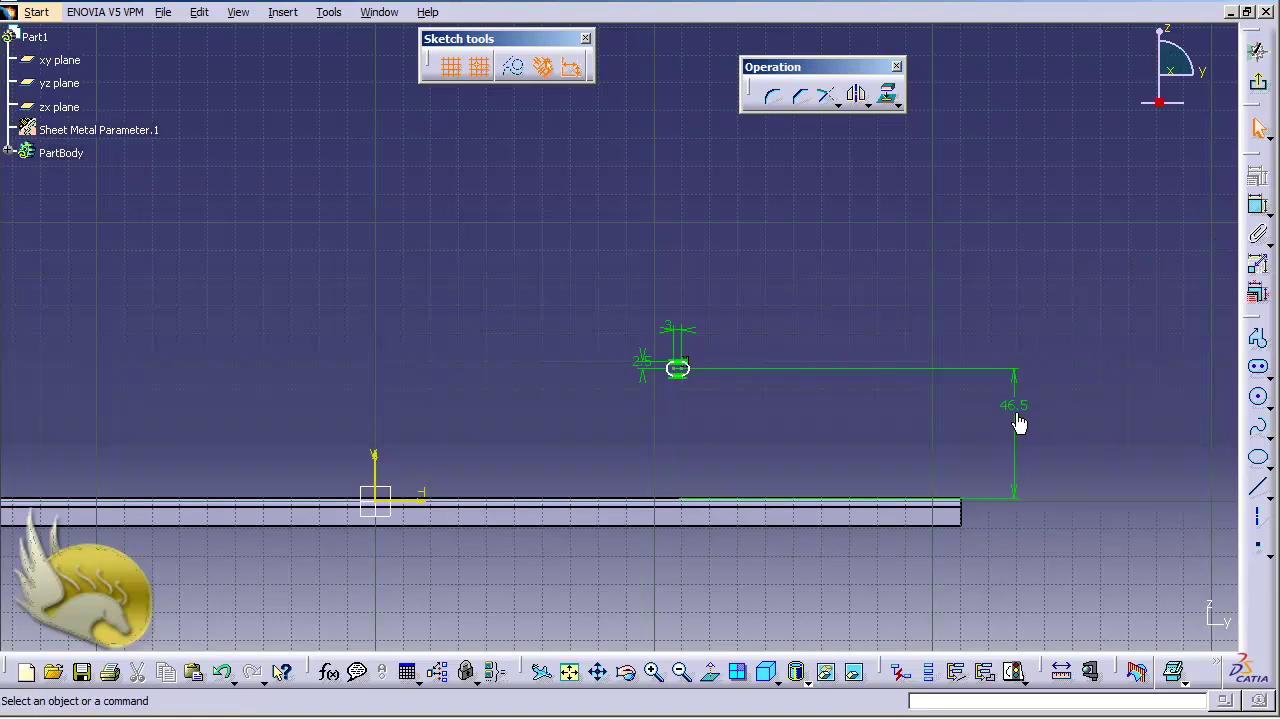
double_click(1017, 409)
type("5")
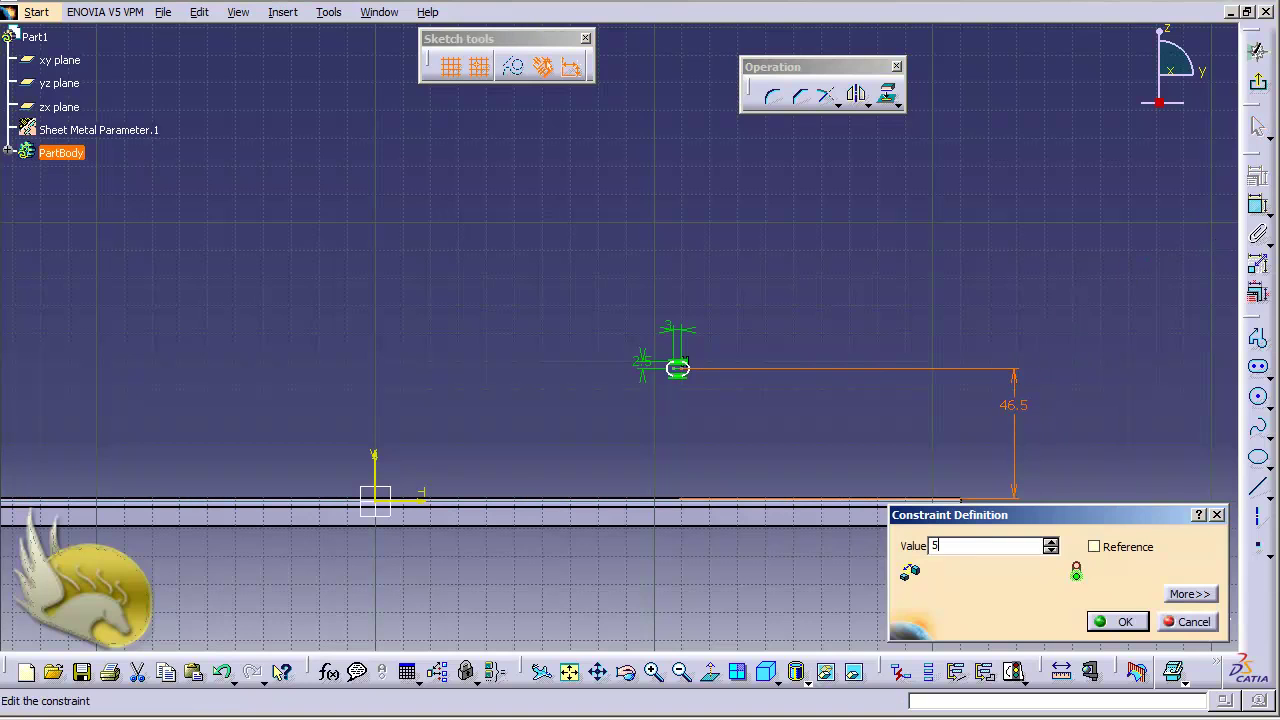
left_click(1188, 594)
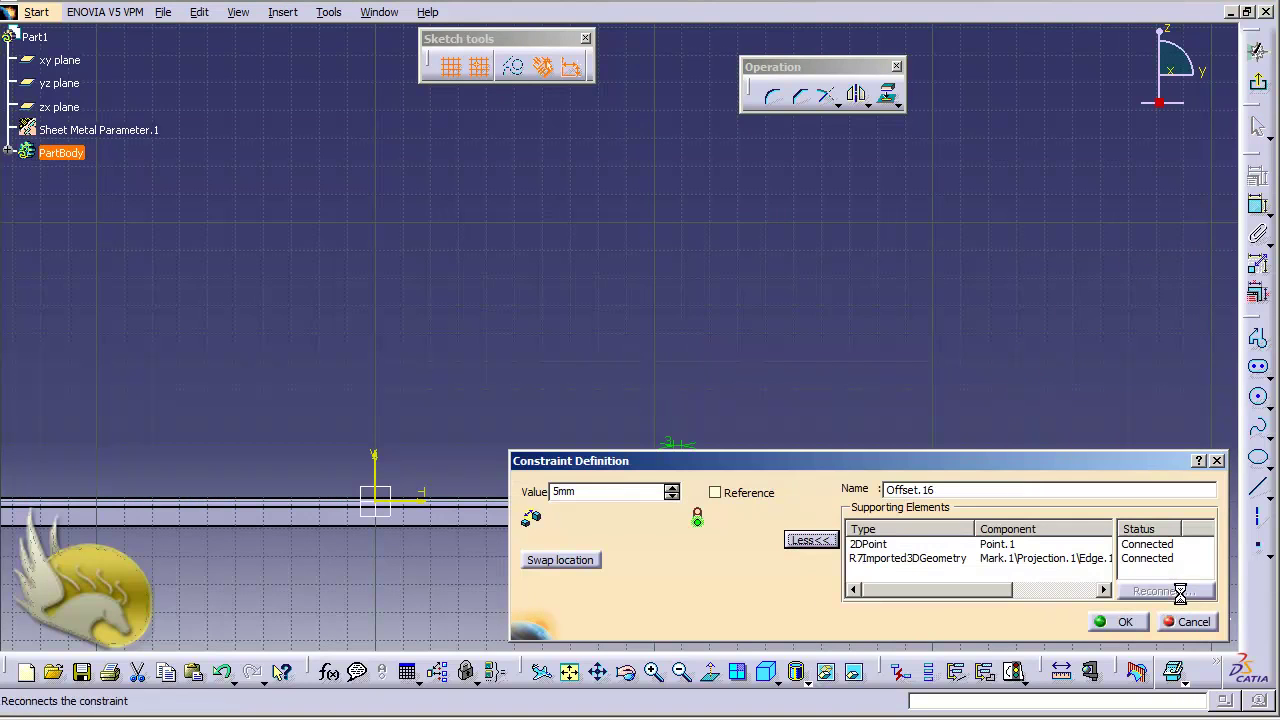
left_click(586, 560)
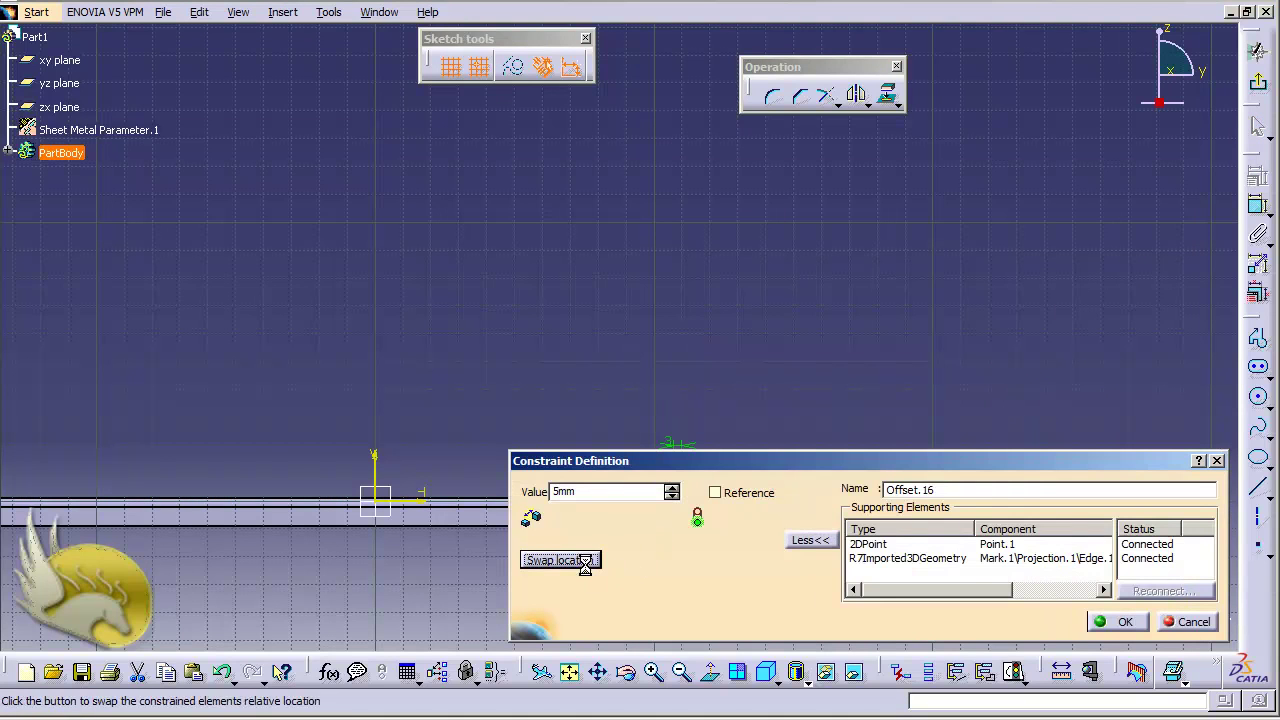
left_click(1118, 622)
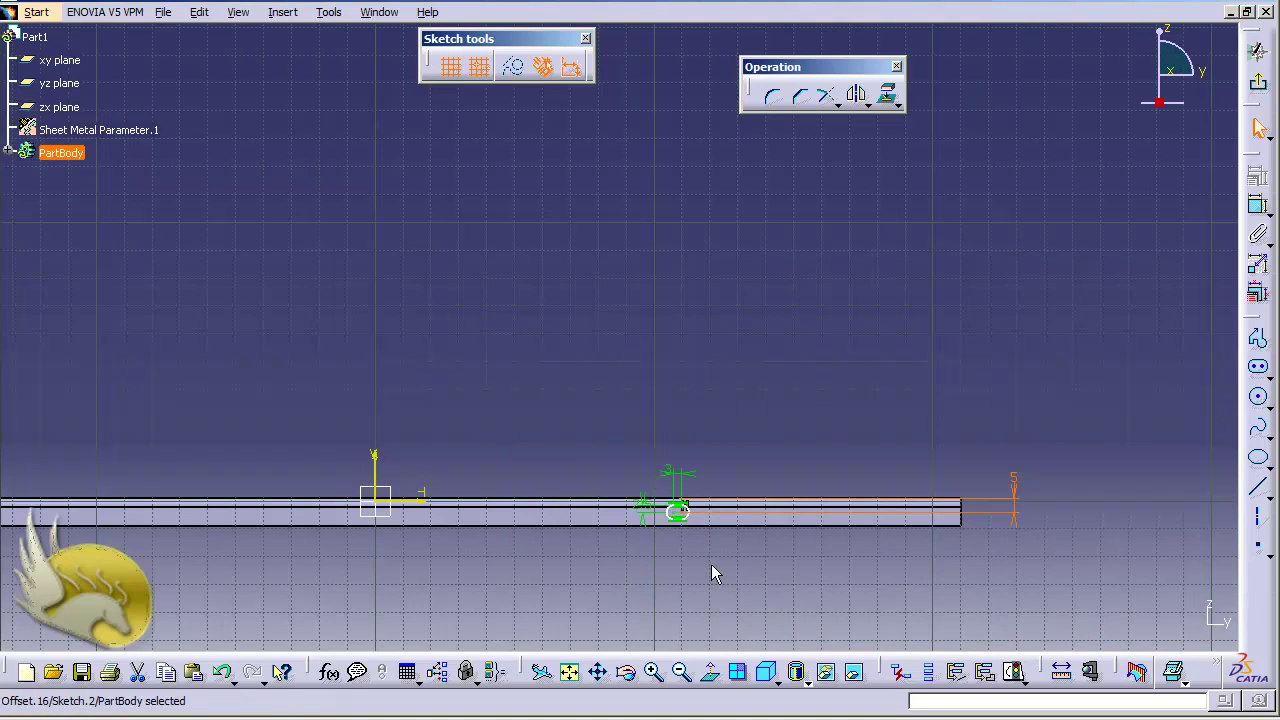
Dimension the elongated hole's left centre point from the vertical axis, set the distance to 150 mm, and exit the sketch
left_click(679, 512)
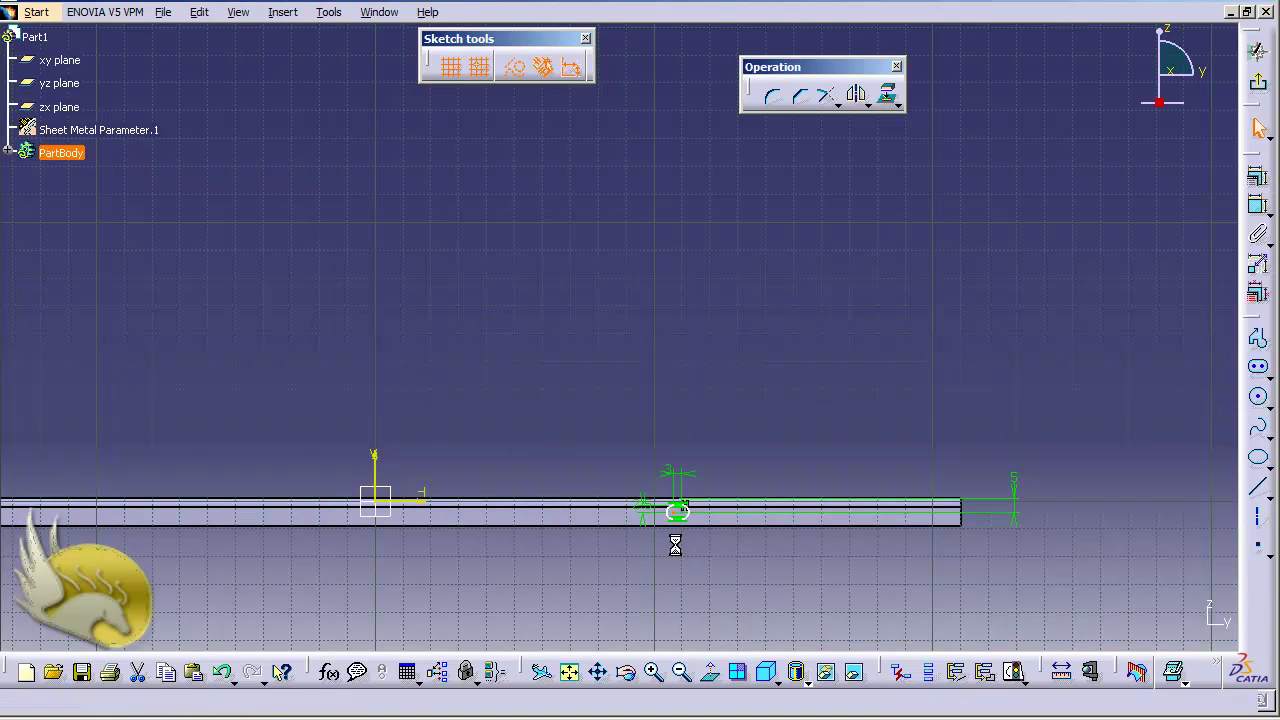
left_click(378, 468, "ctrl")
left_click(1255, 230)
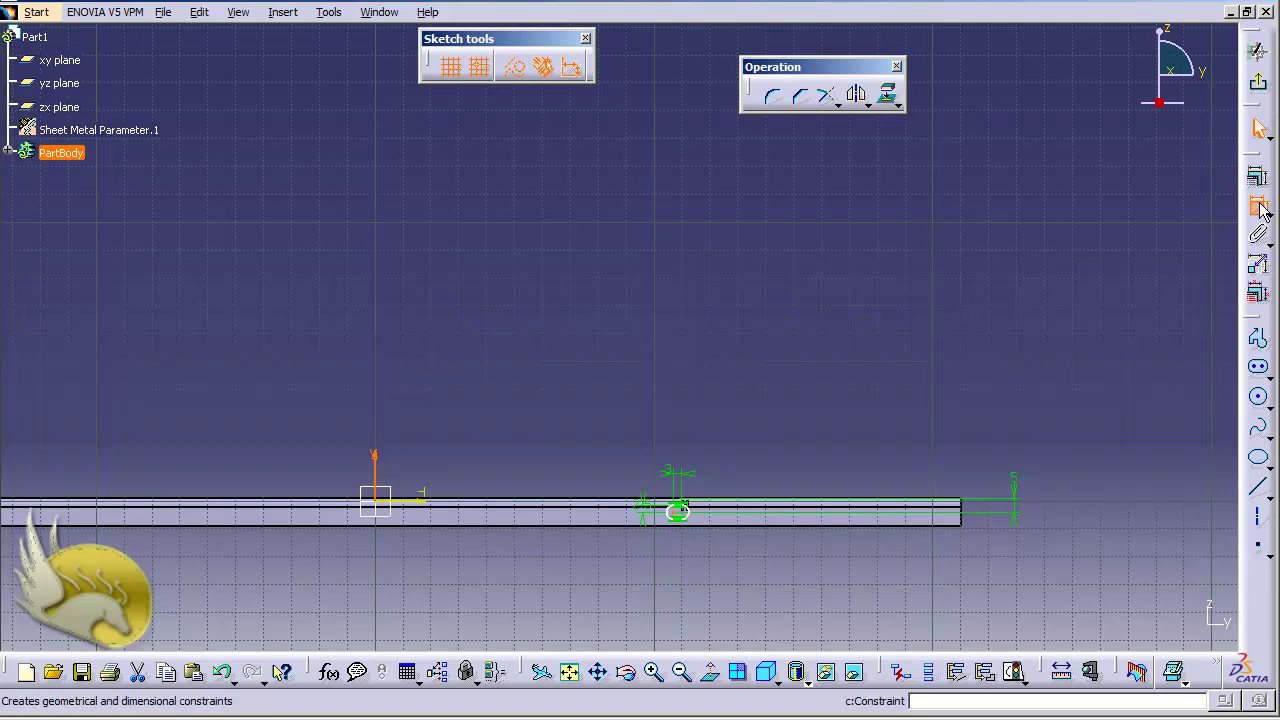
left_click(585, 360)
double_click(583, 352)
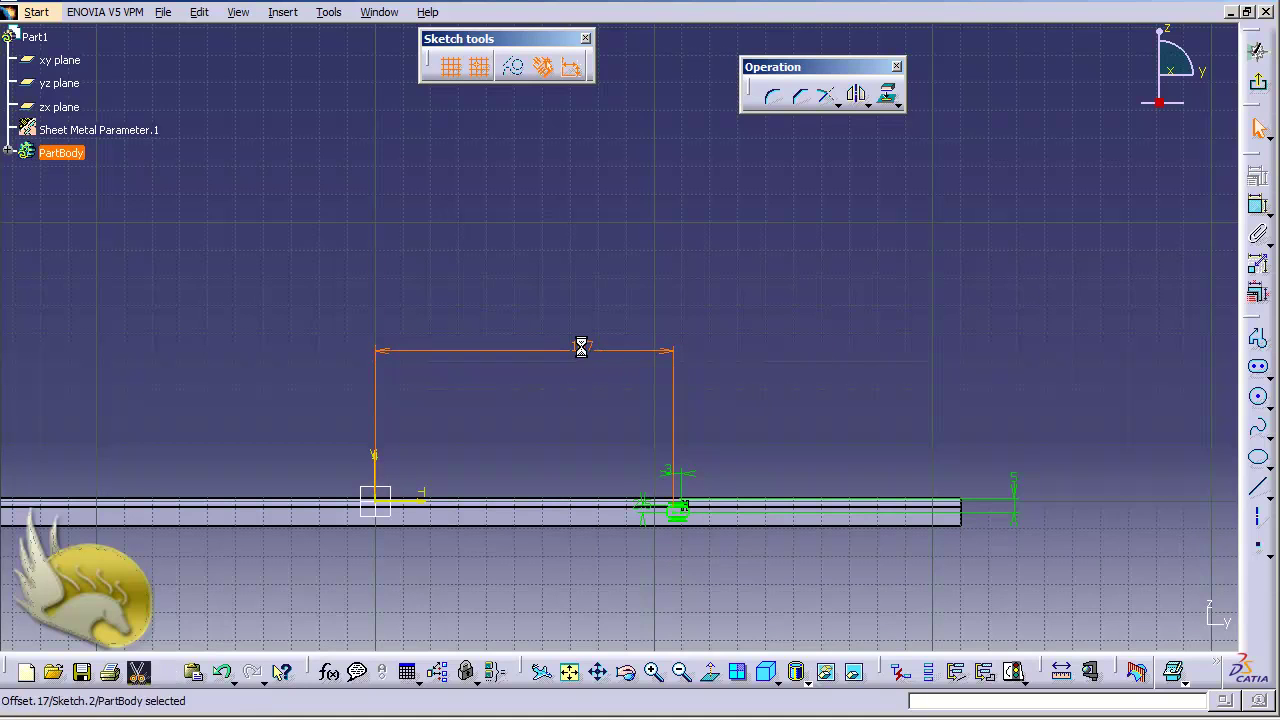
type("150")
key("Return")
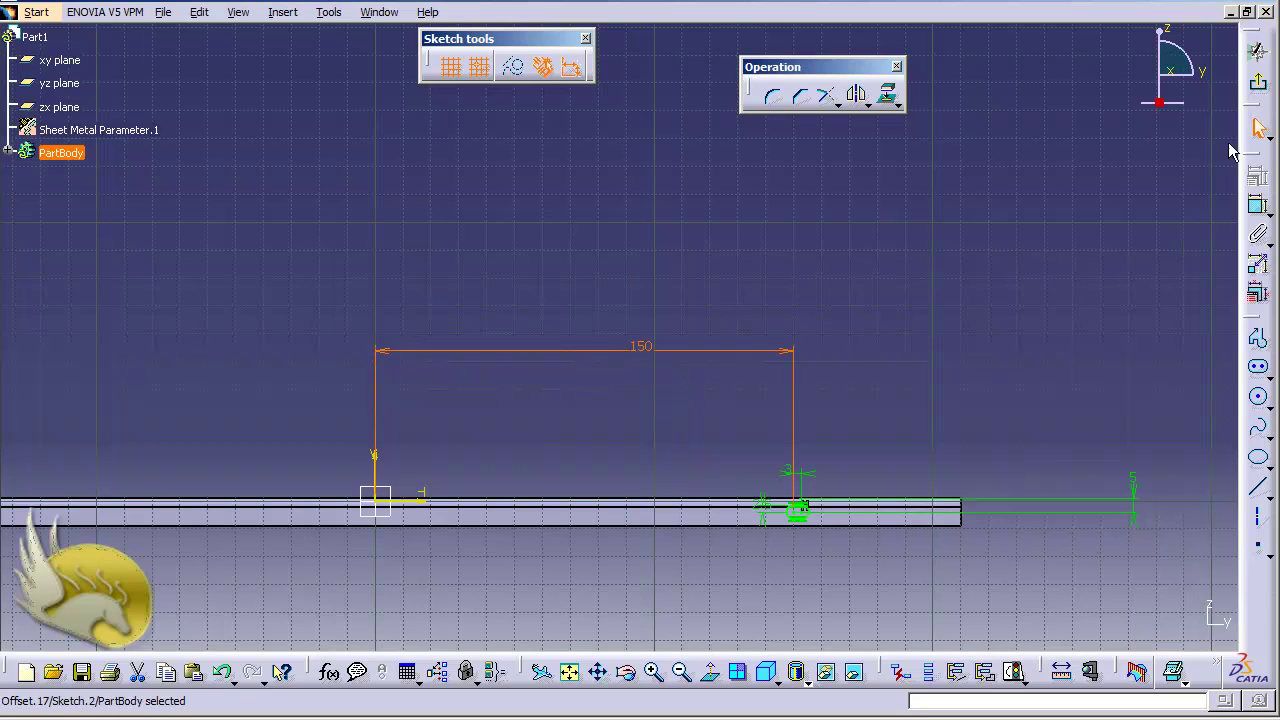
left_click(1258, 84)
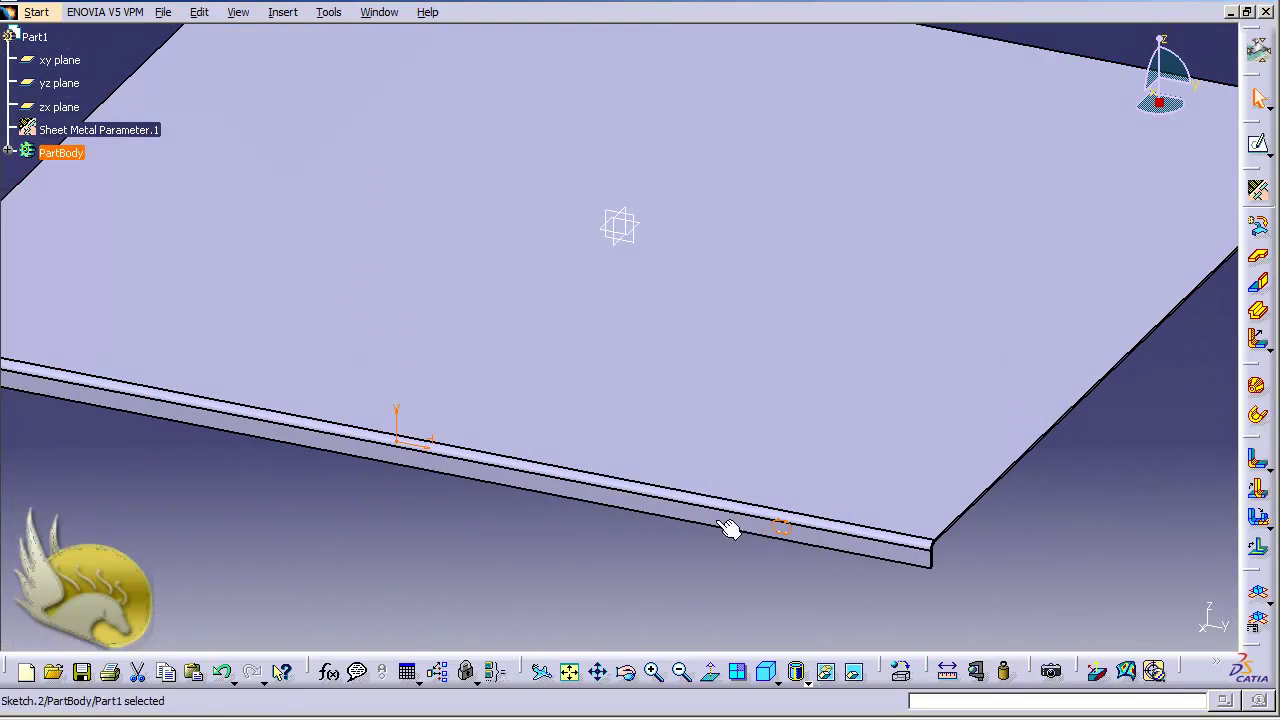
Copy the elongated hole sketch, Sketch.2, and paste the copy into PartBody
left_click(8, 152)
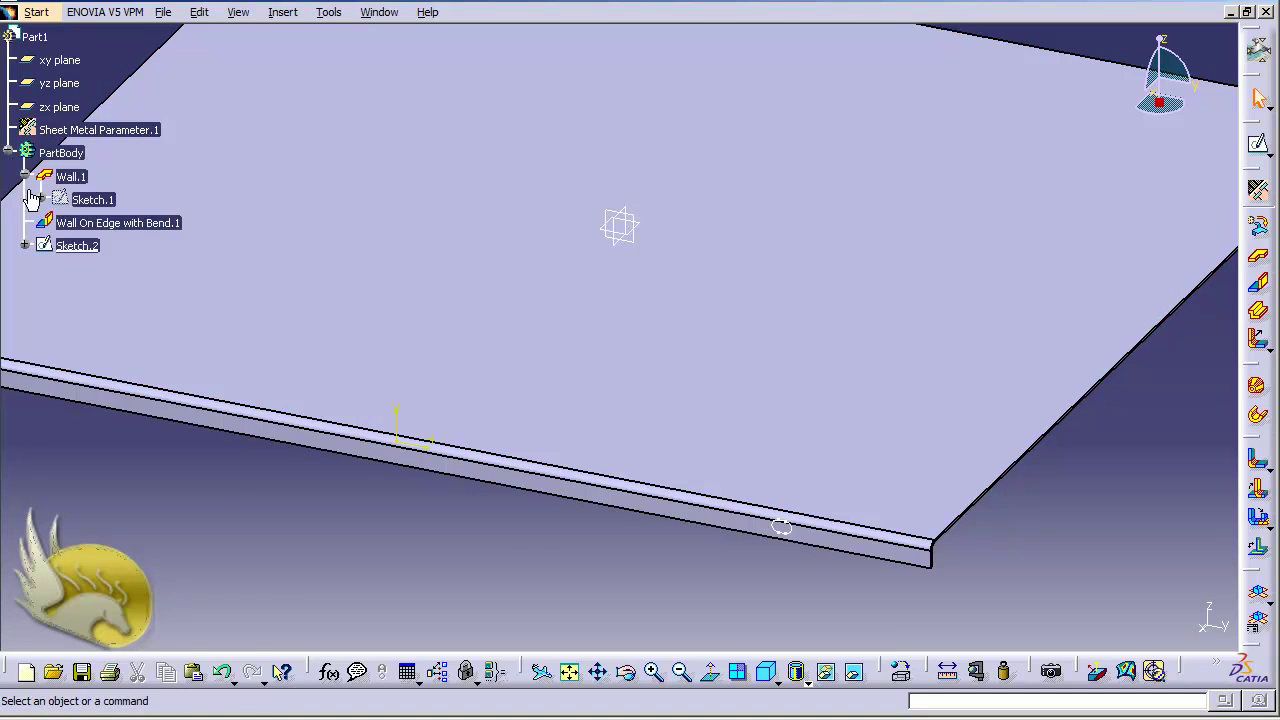
right_click(80, 254)
left_click(142, 450)
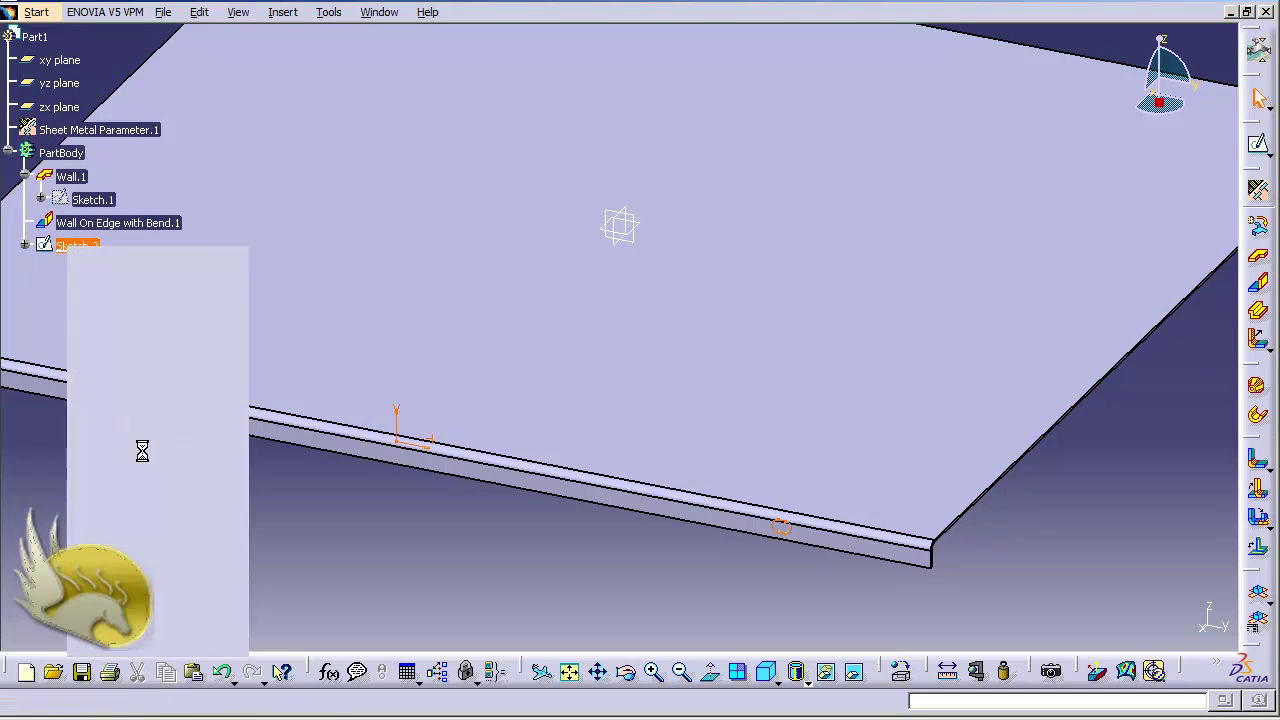
right_click(58, 153)
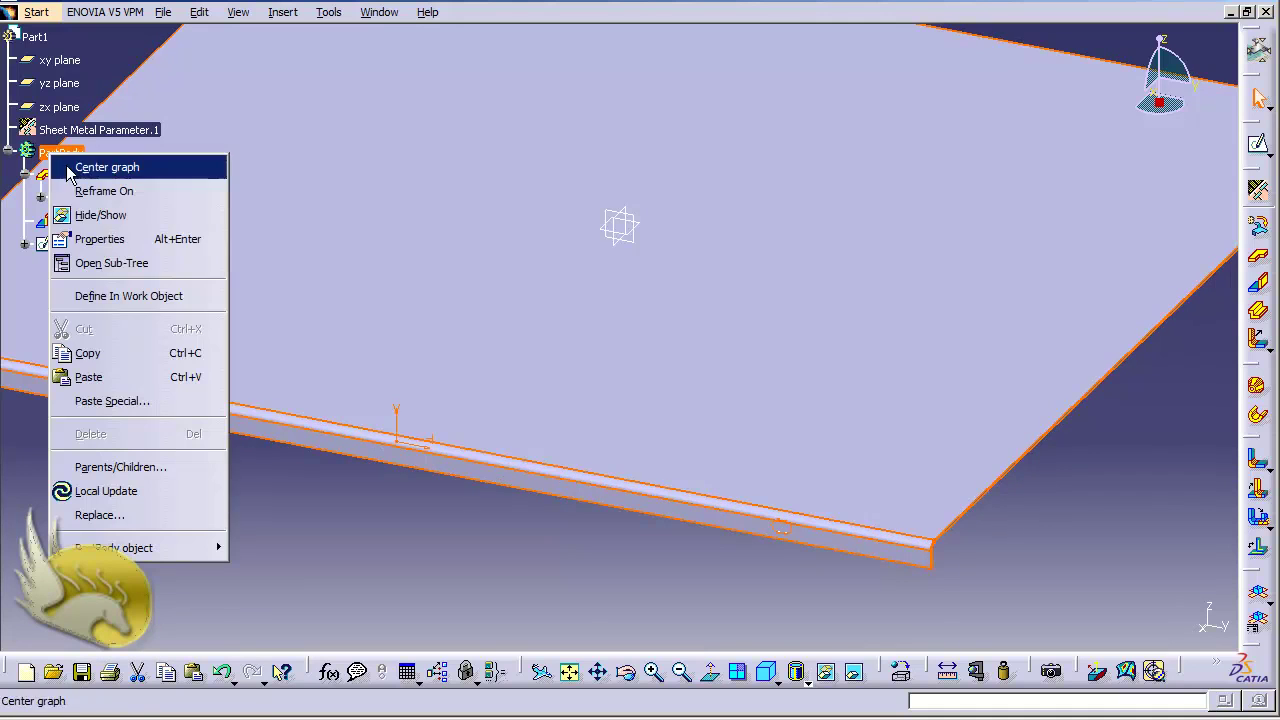
left_click(136, 377)
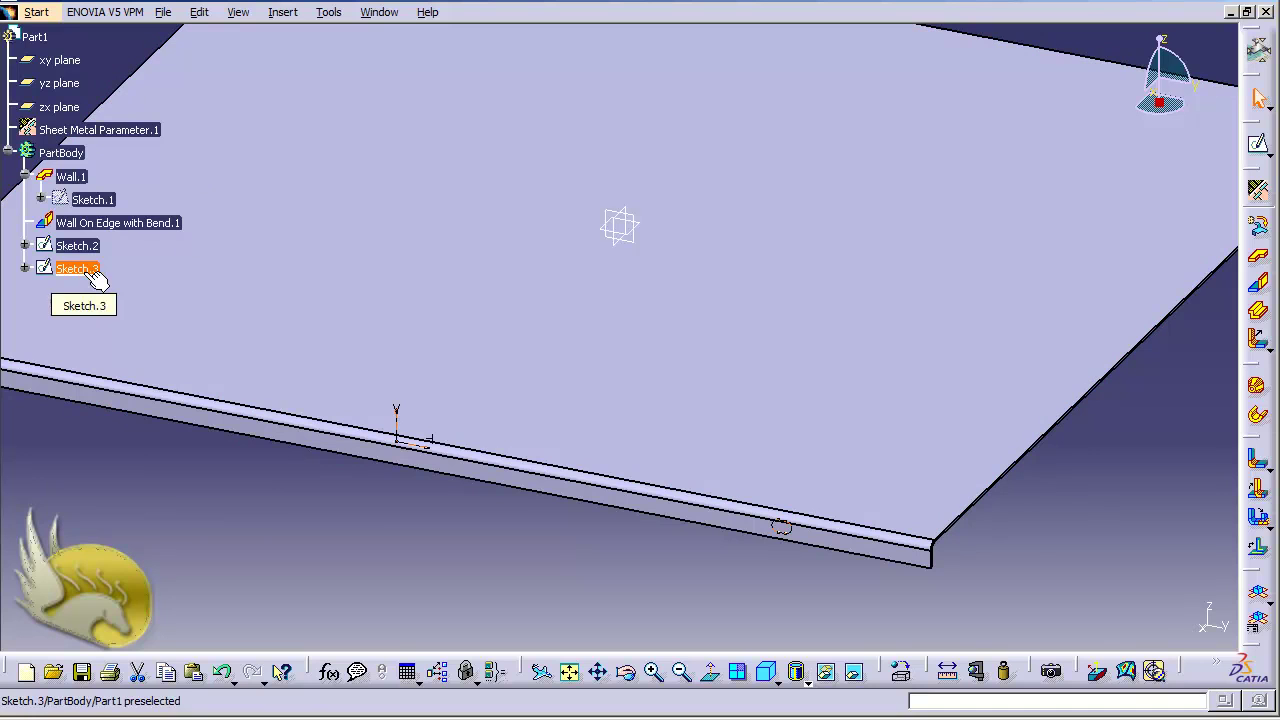
In the pasted Sketch.3, swap the location of the 150 mm dimension to the other side of the vertical axis and exit the sketch
double_click(95, 274)
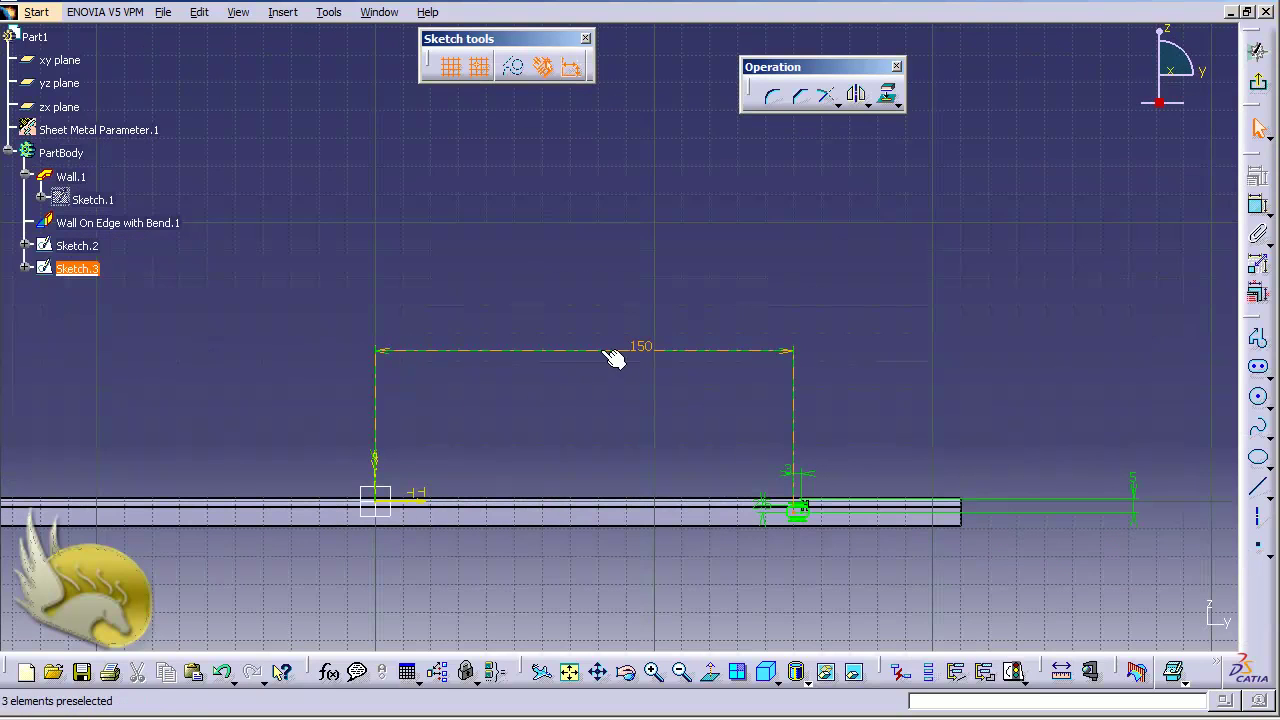
double_click(641, 347)
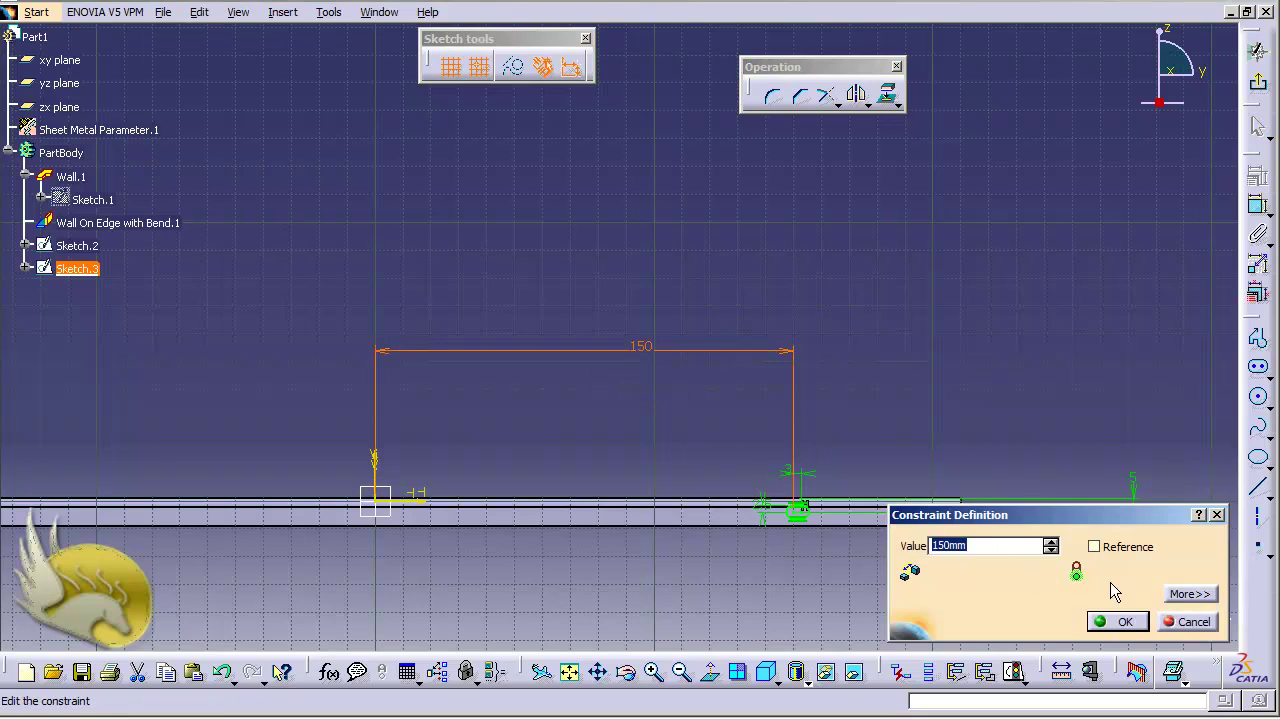
left_click(1190, 594)
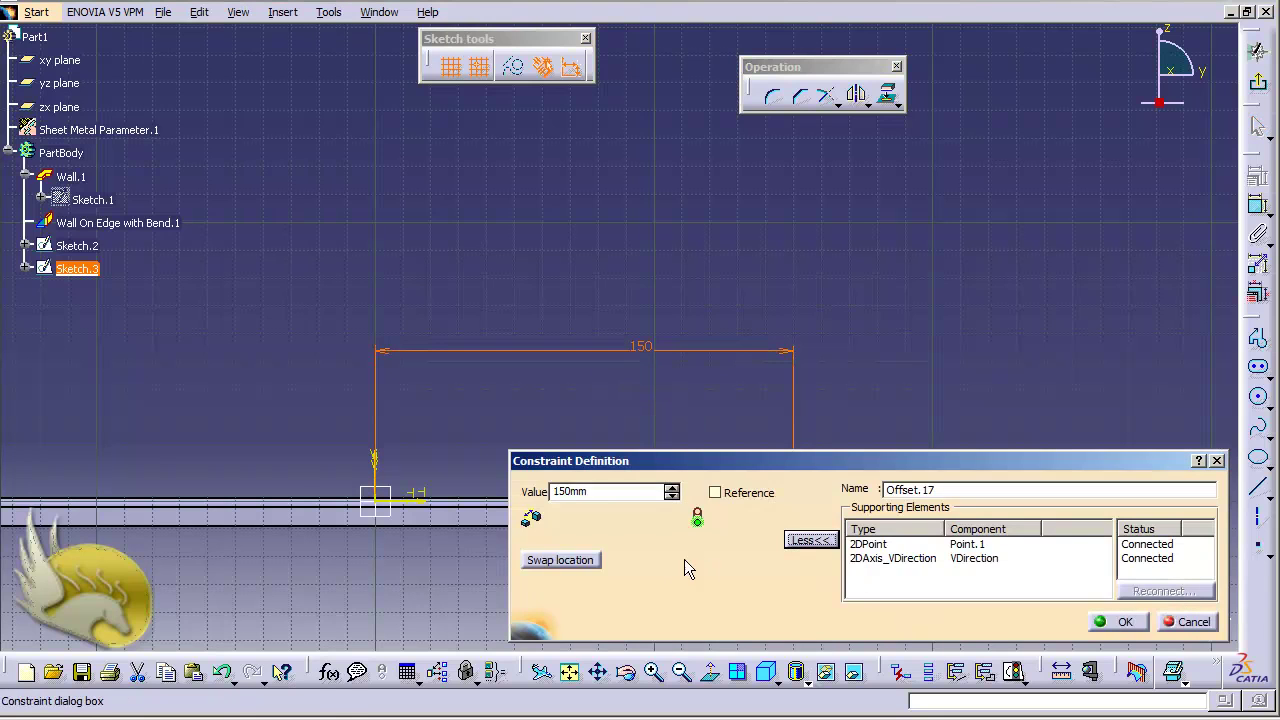
left_click(585, 561)
left_click(1117, 621)
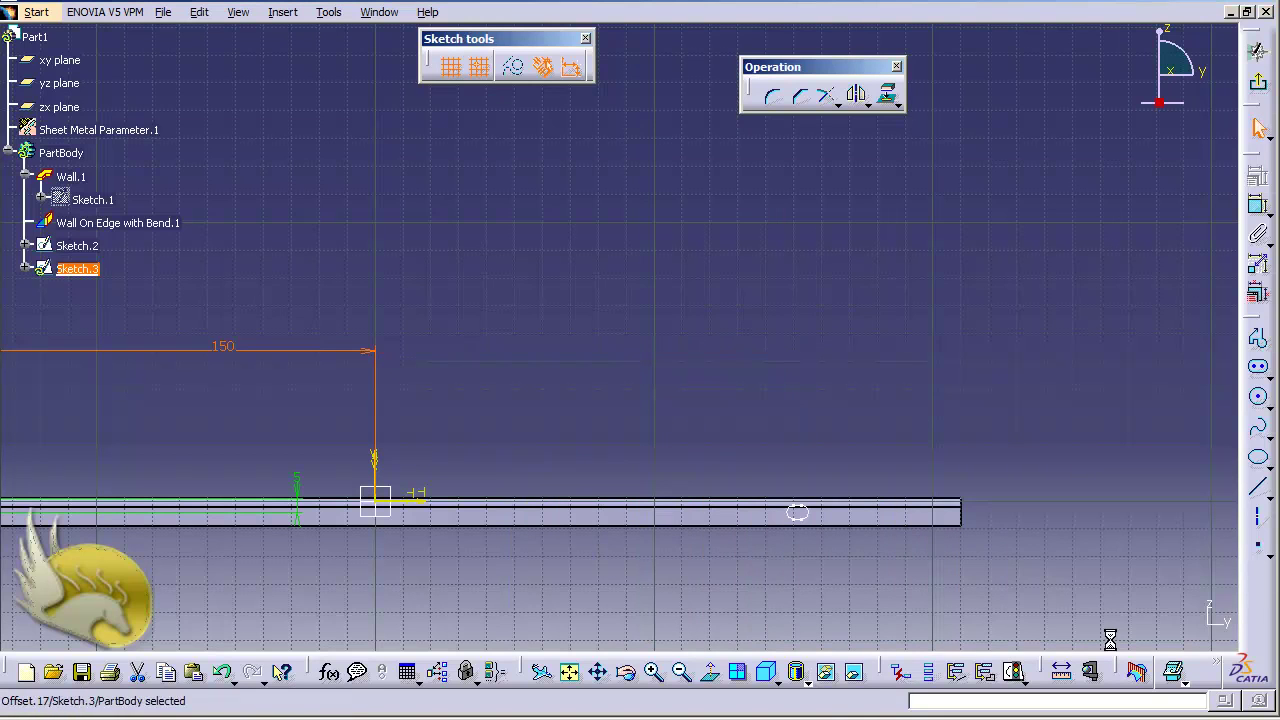
left_click(1258, 81)
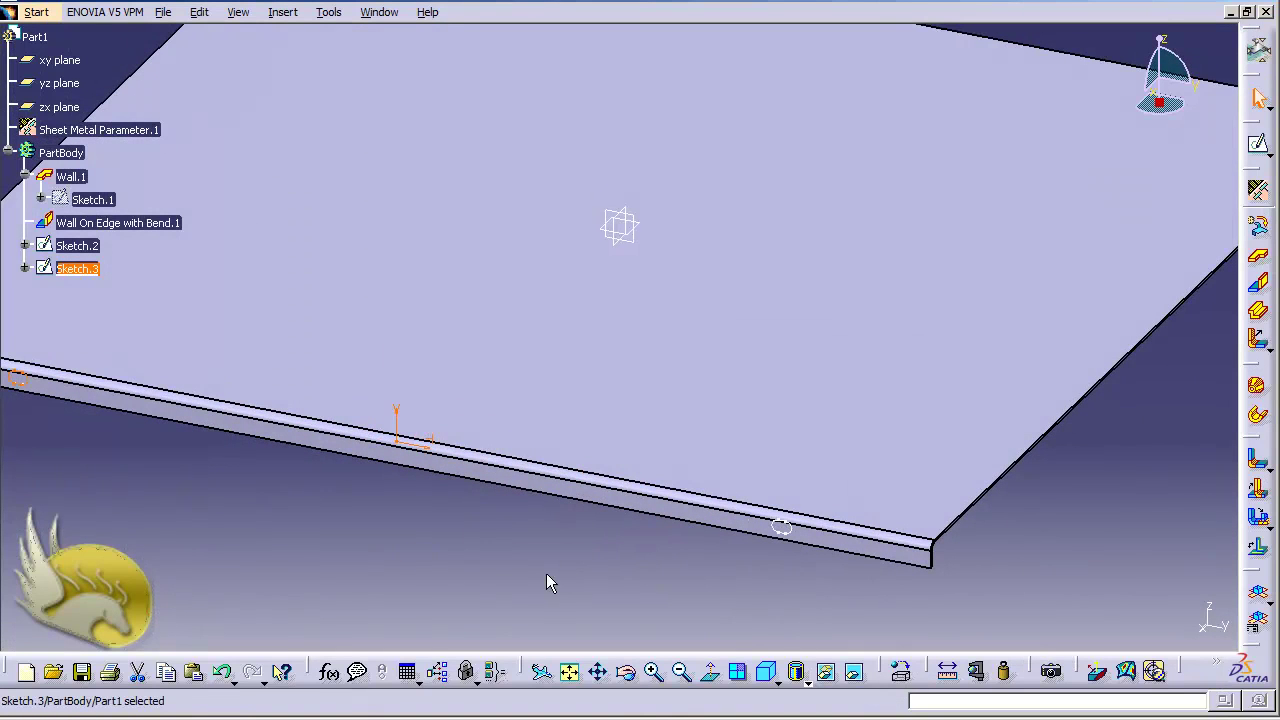
Create a sheet metal standard Cut Out from Sketch.3 through the flange with the end limit Up to last
left_click(285, 12)
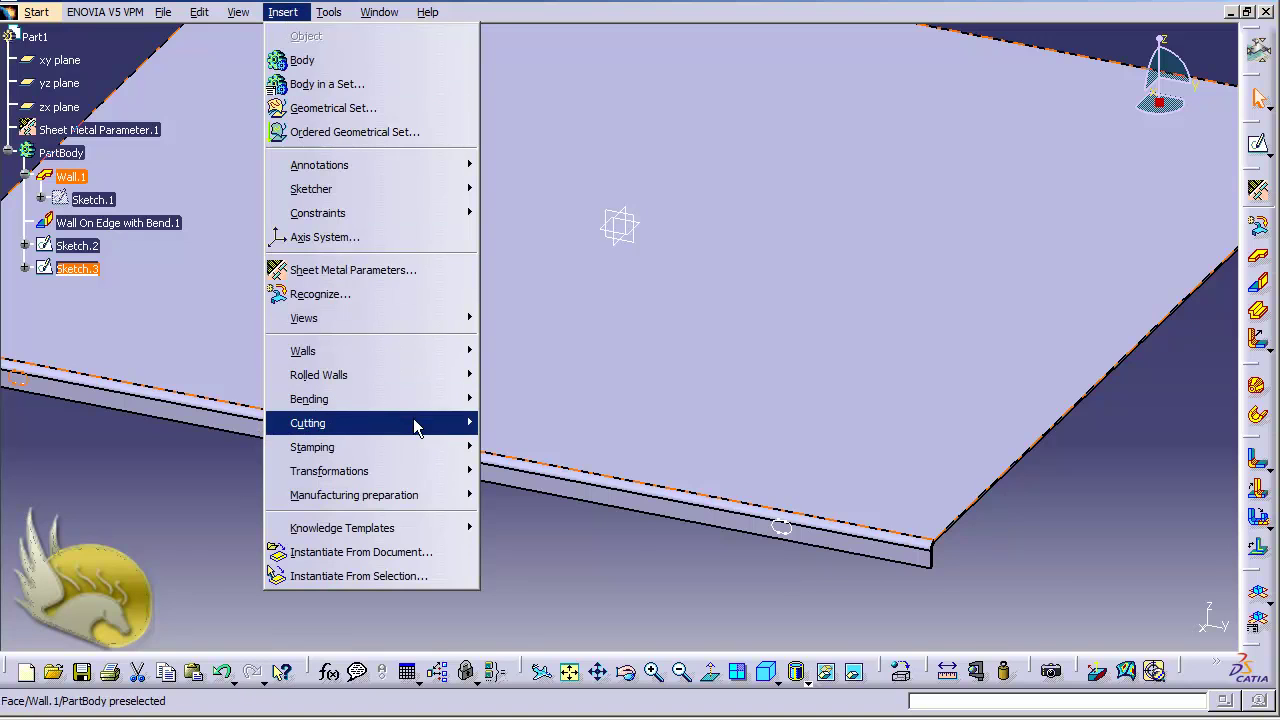
mouse_move(416, 427)
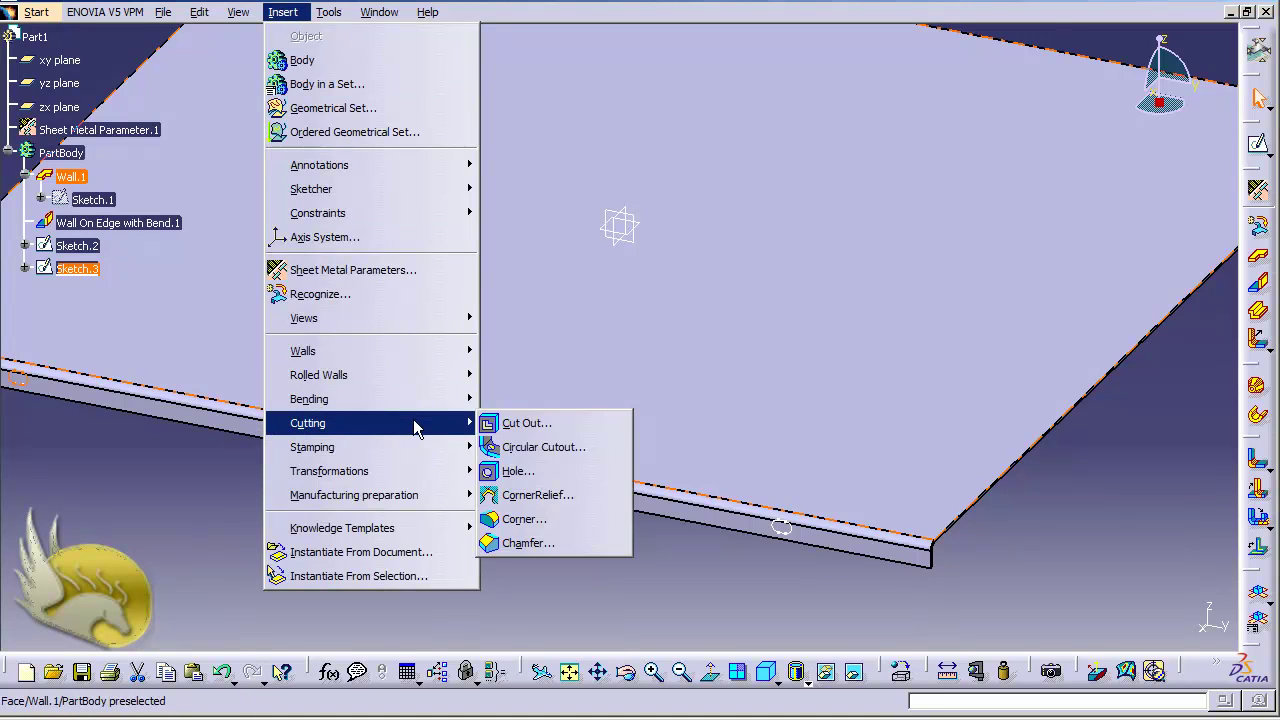
left_click(527, 423)
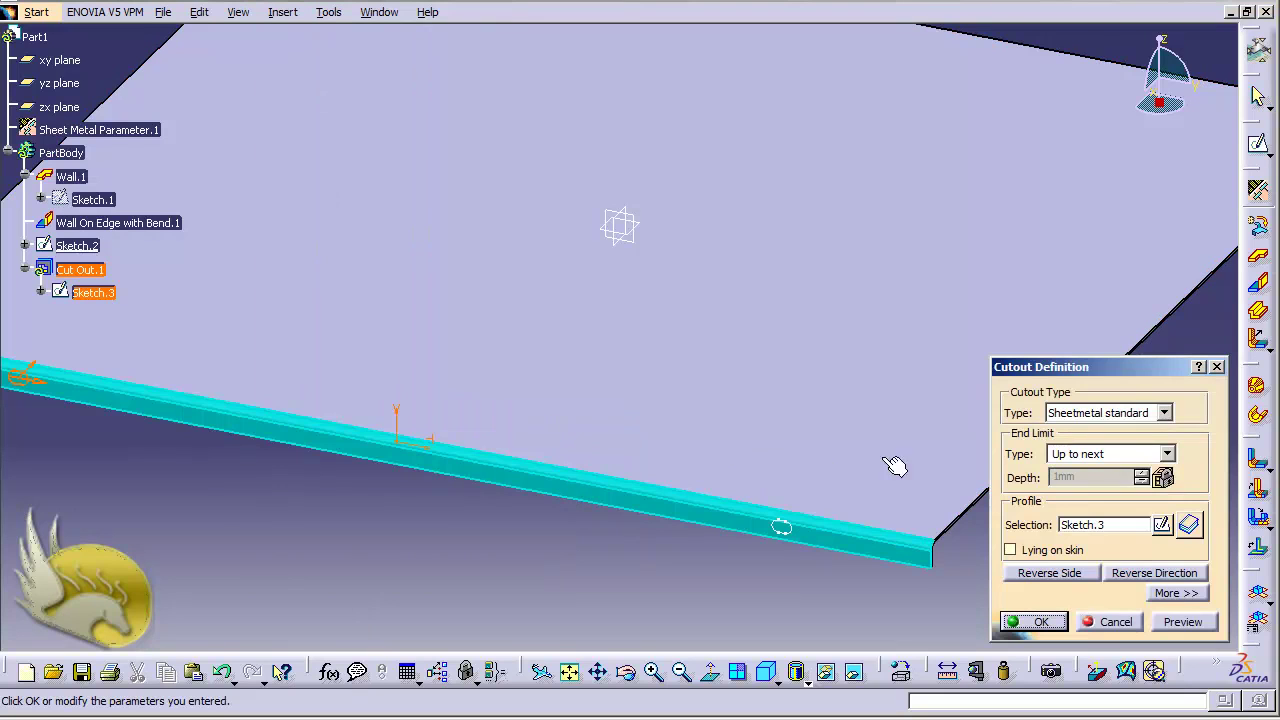
left_click(1167, 455)
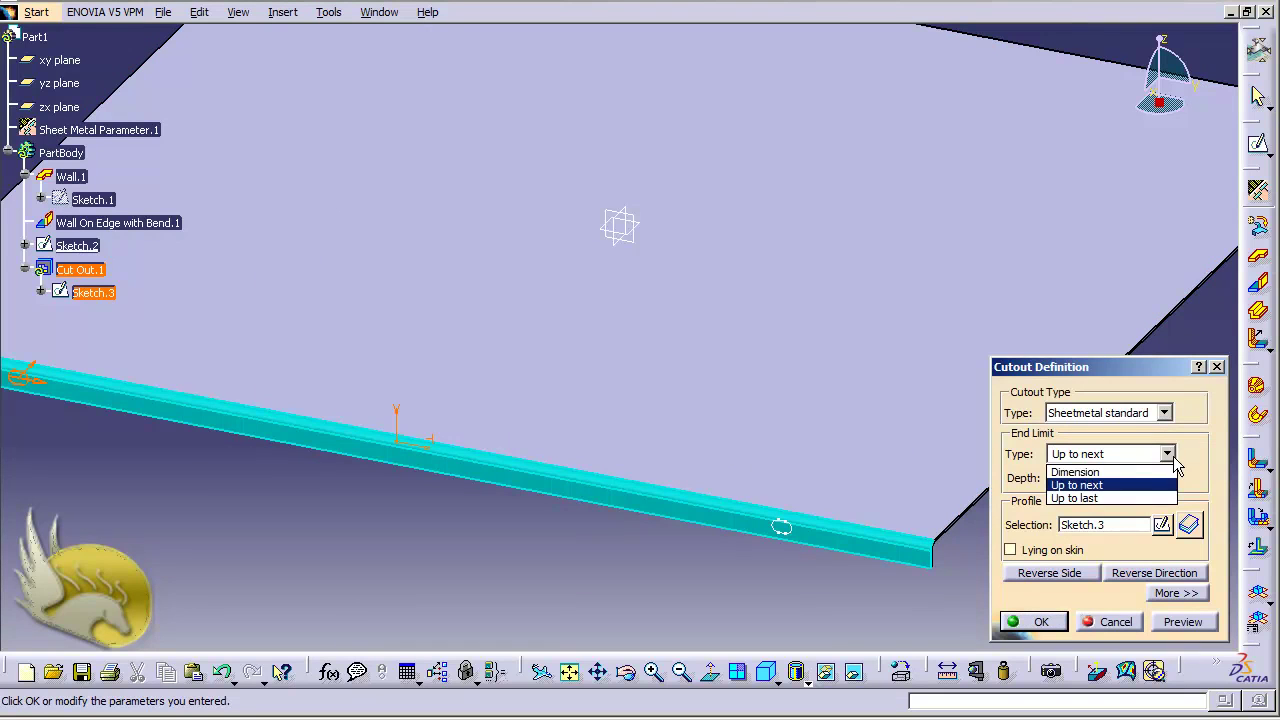
left_click(1093, 498)
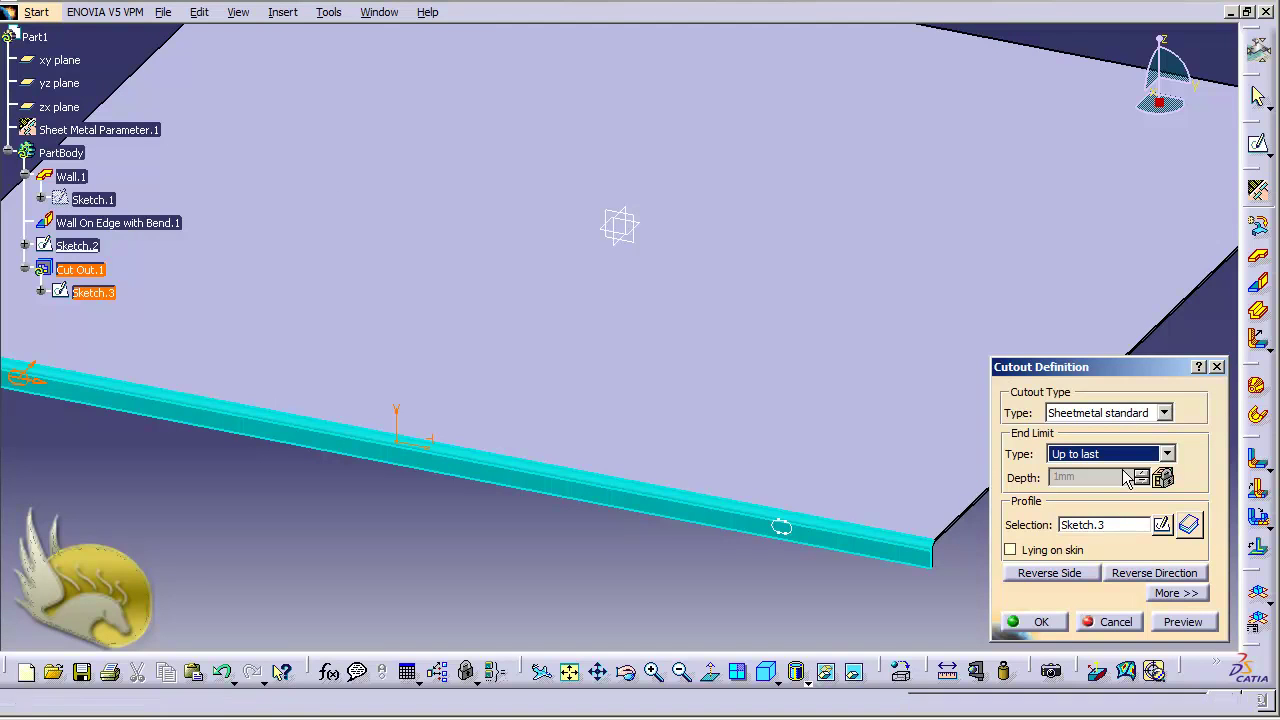
left_click(1050, 622)
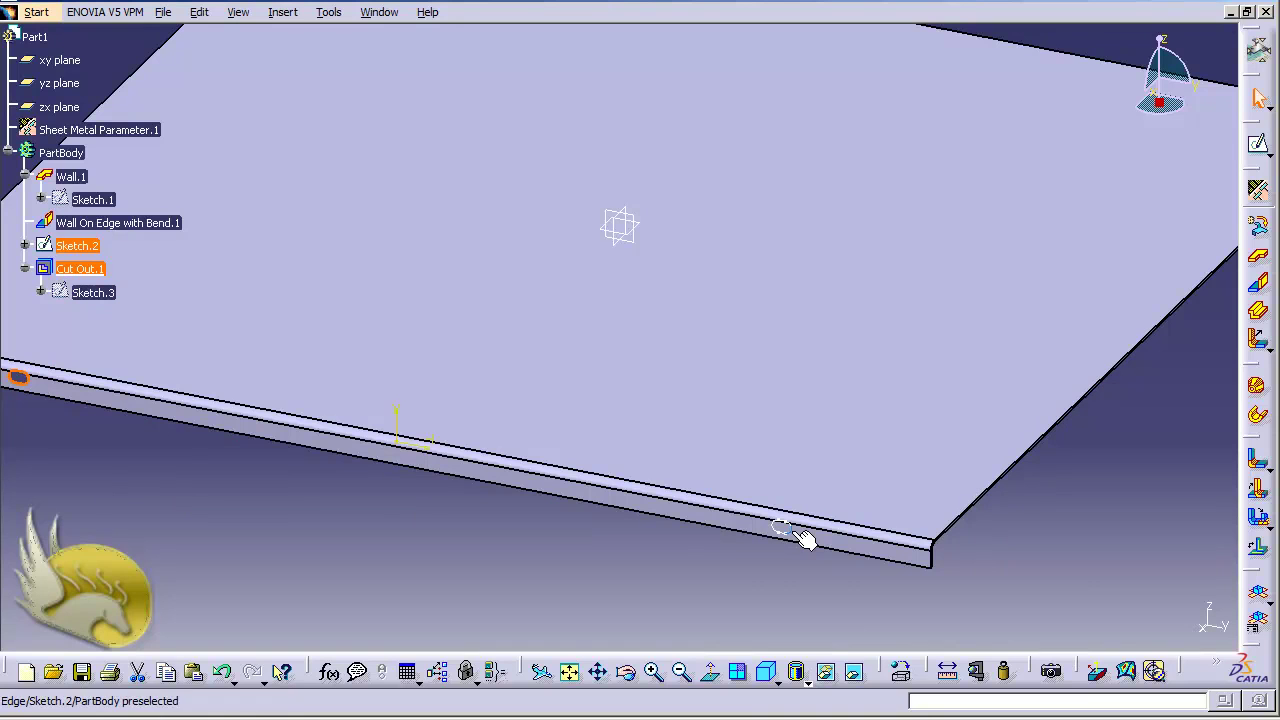
Create a second Cut Out through the flange from Sketch.2 with the end limit Up to last
left_click(280, 13)
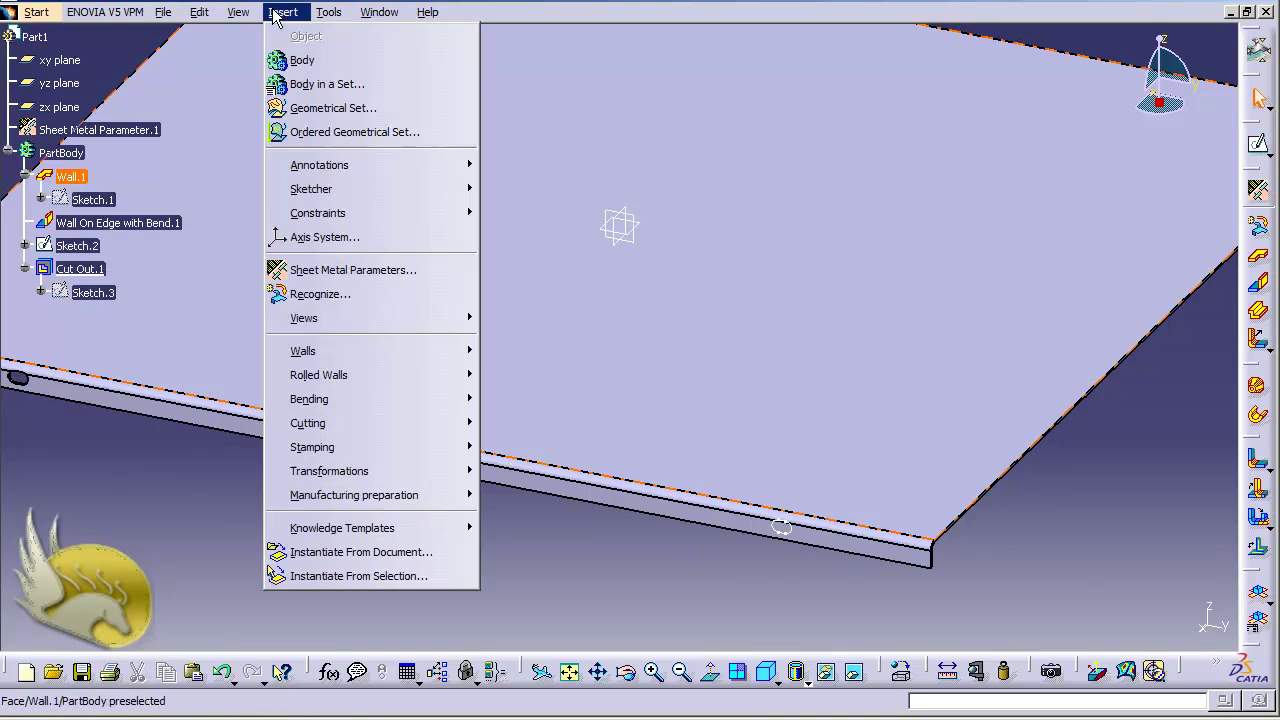
mouse_move(435, 422)
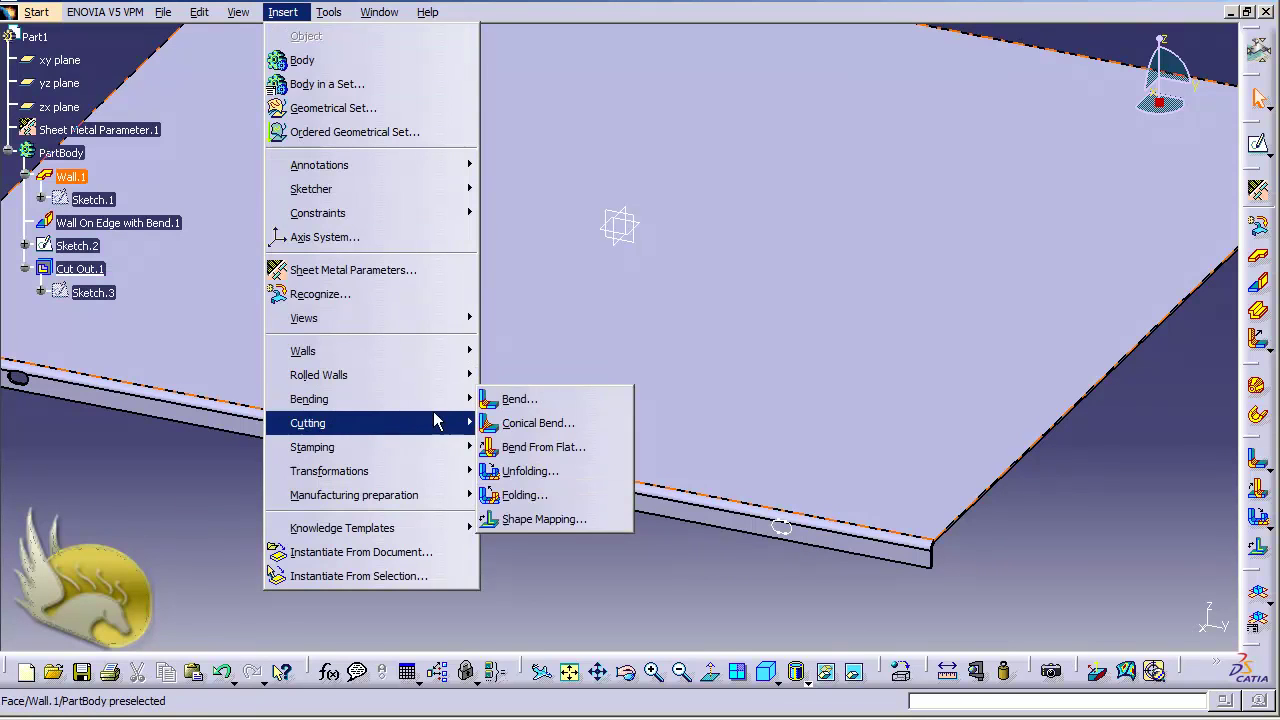
left_click(520, 423)
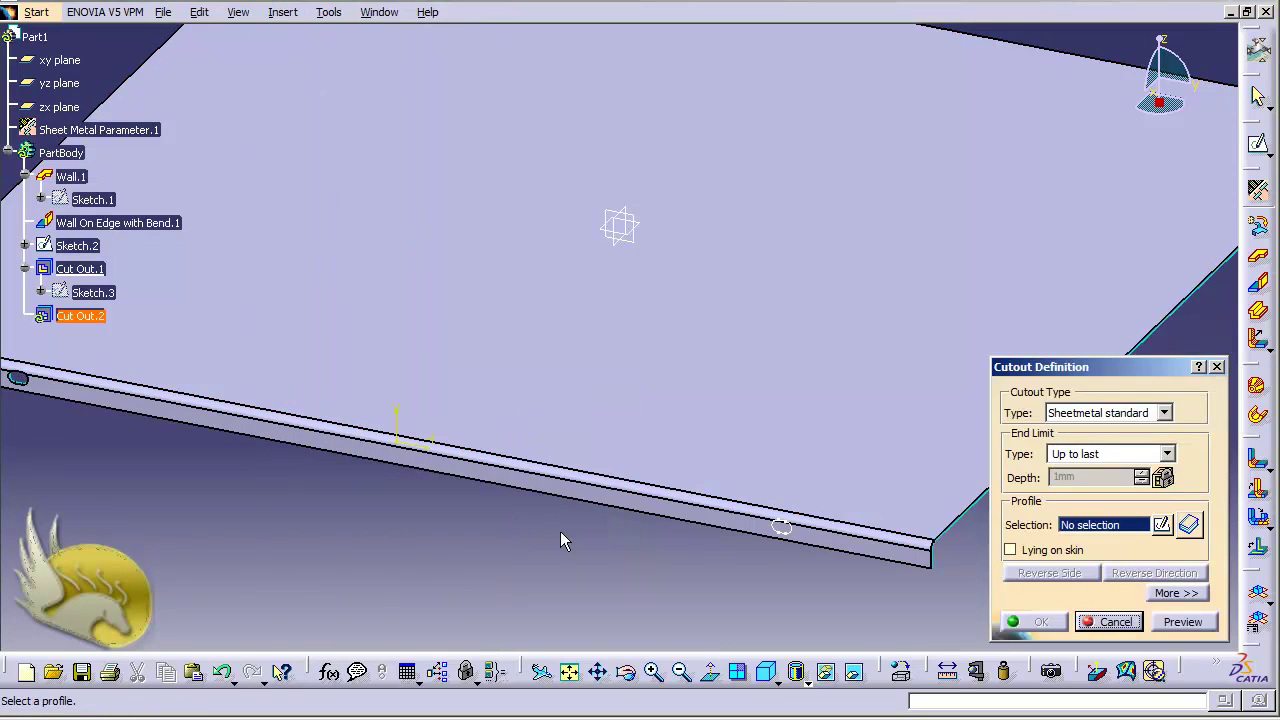
left_click(789, 550)
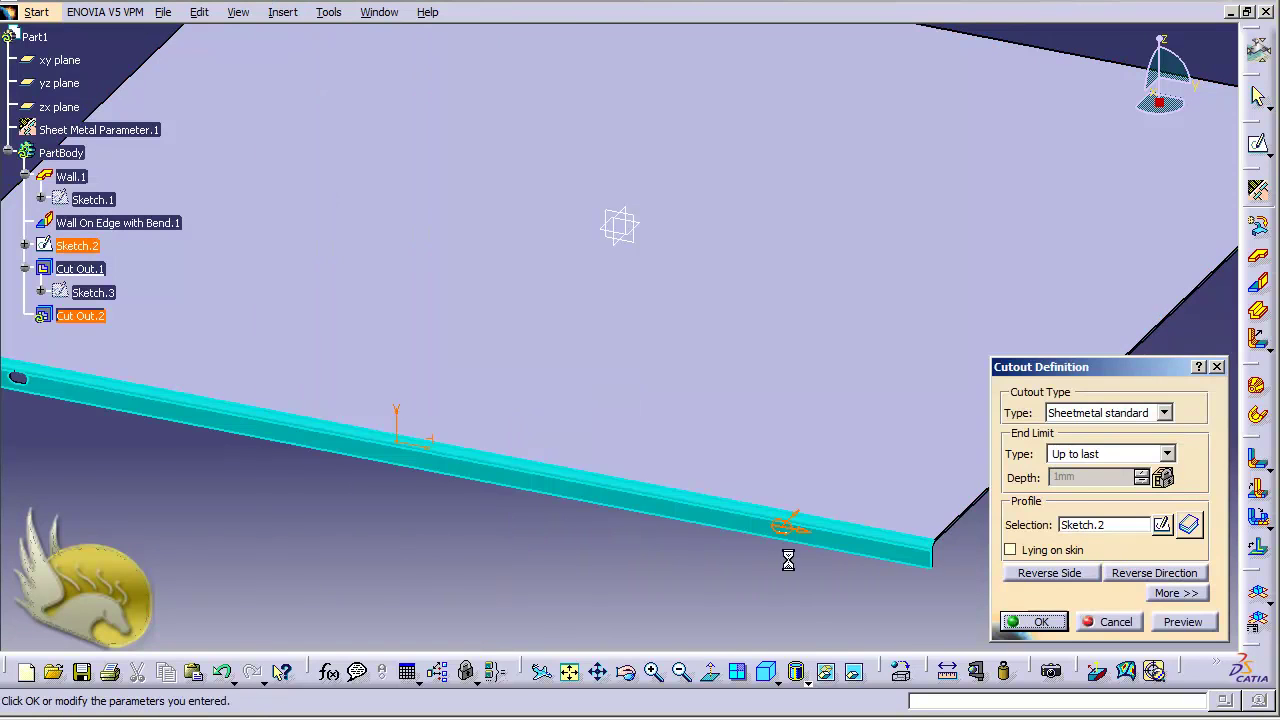
left_click(1004, 624)
left_click(662, 595)
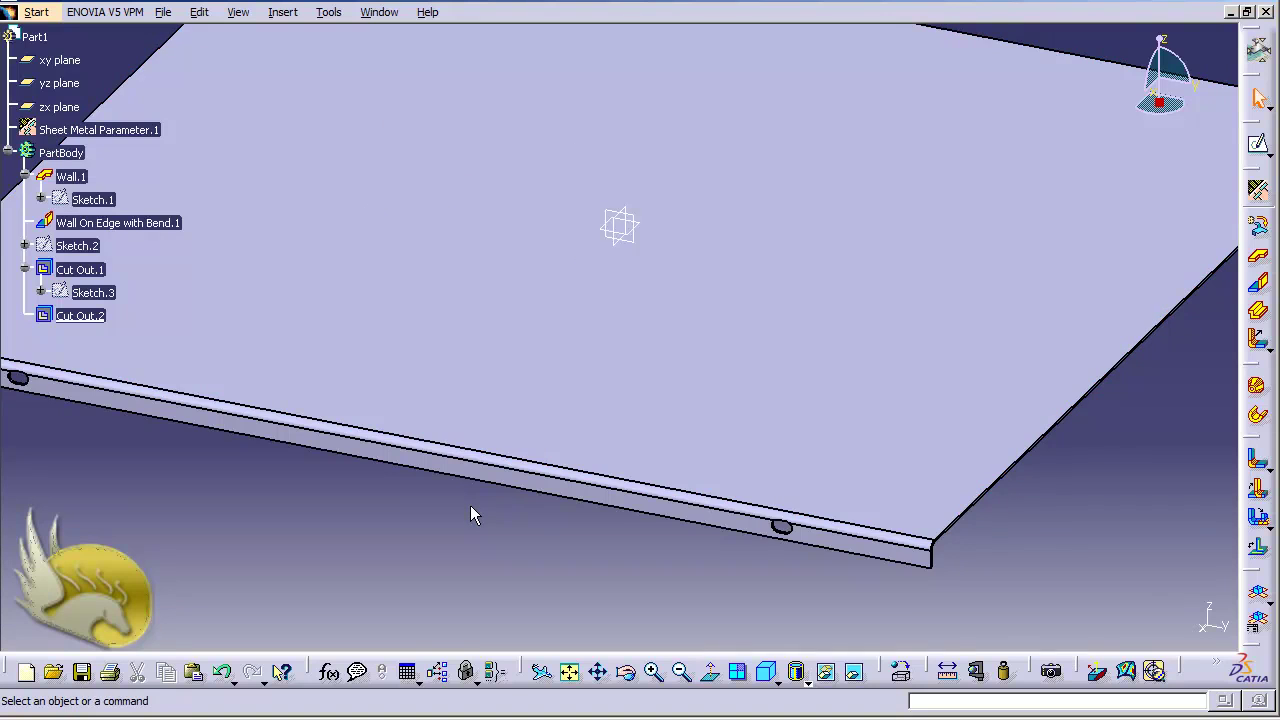
Rename PartBody as Computer Case Door in its feature properties
key("ctrl+Page_Down")
key("ctrl+Page_Down")
key("ctrl+Page_Down")
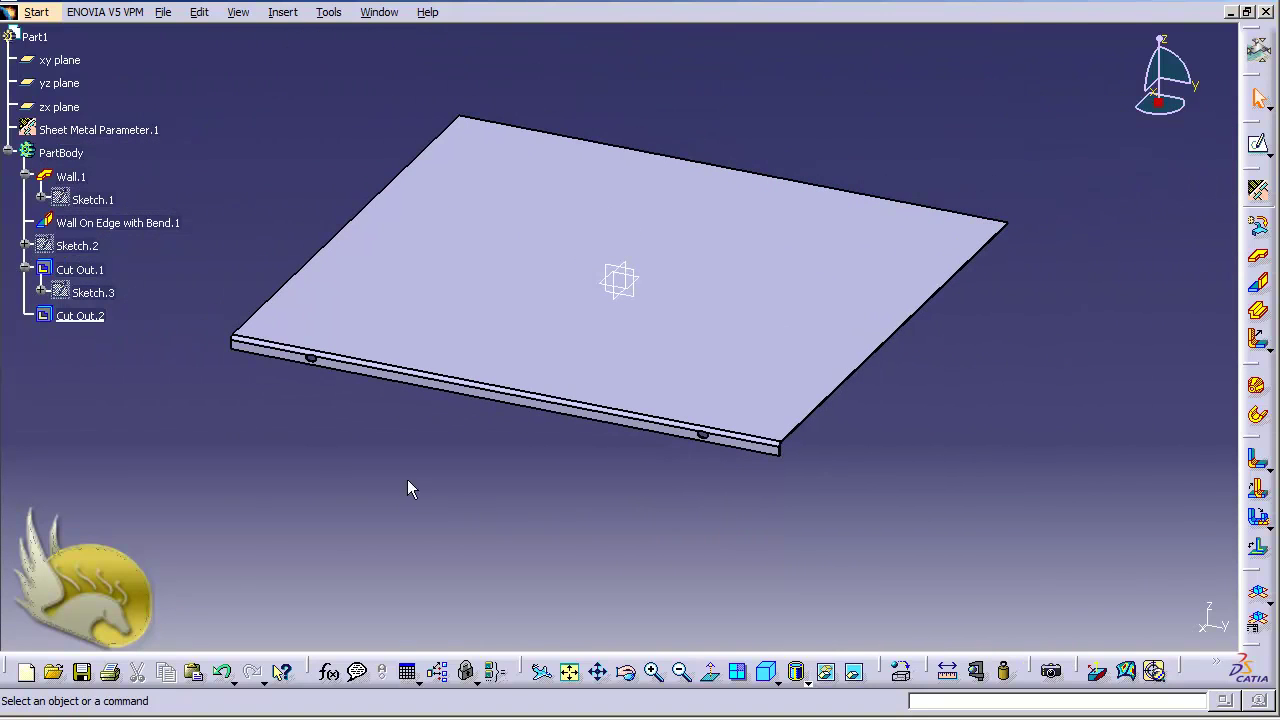
right_click(80, 156)
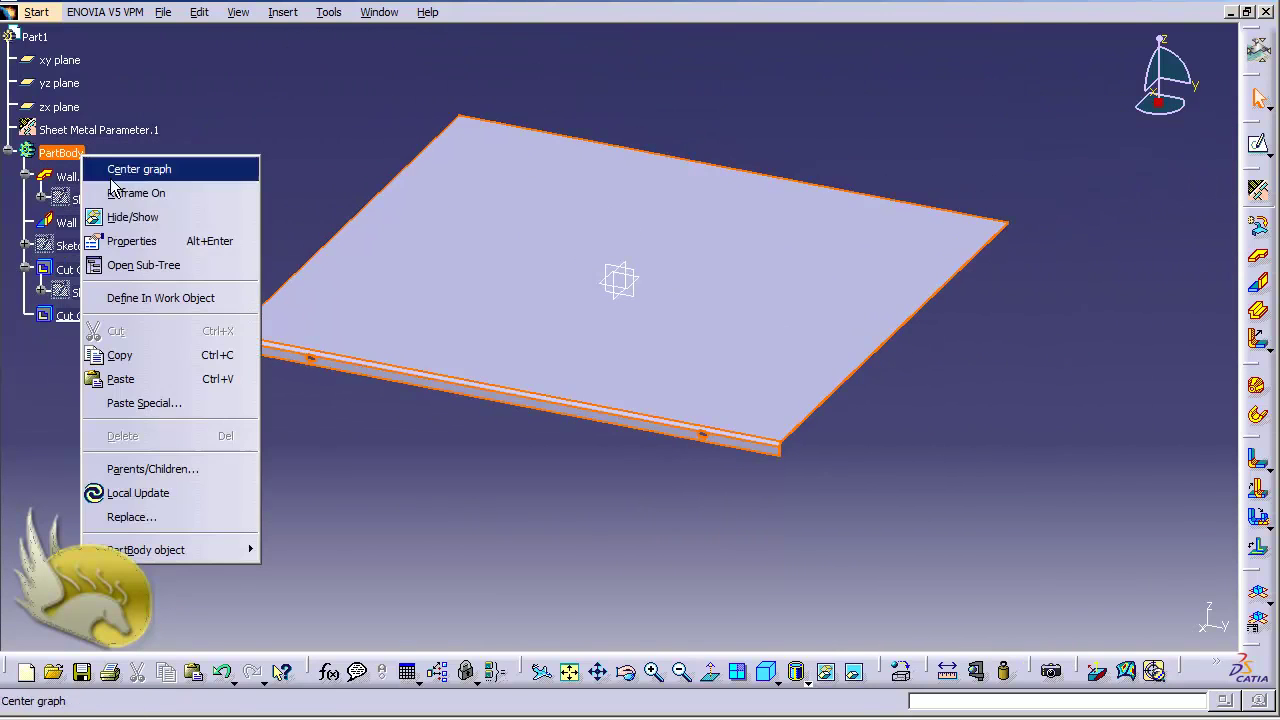
left_click(131, 241)
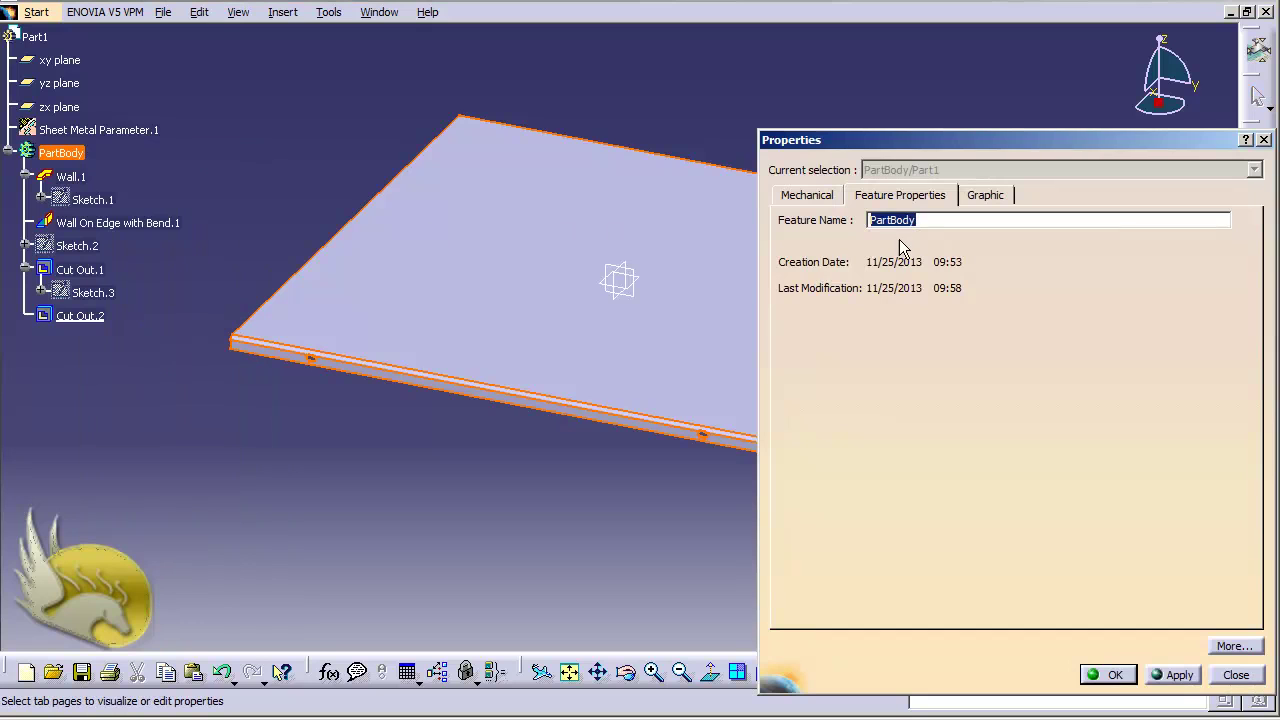
type("Computer Case Door")
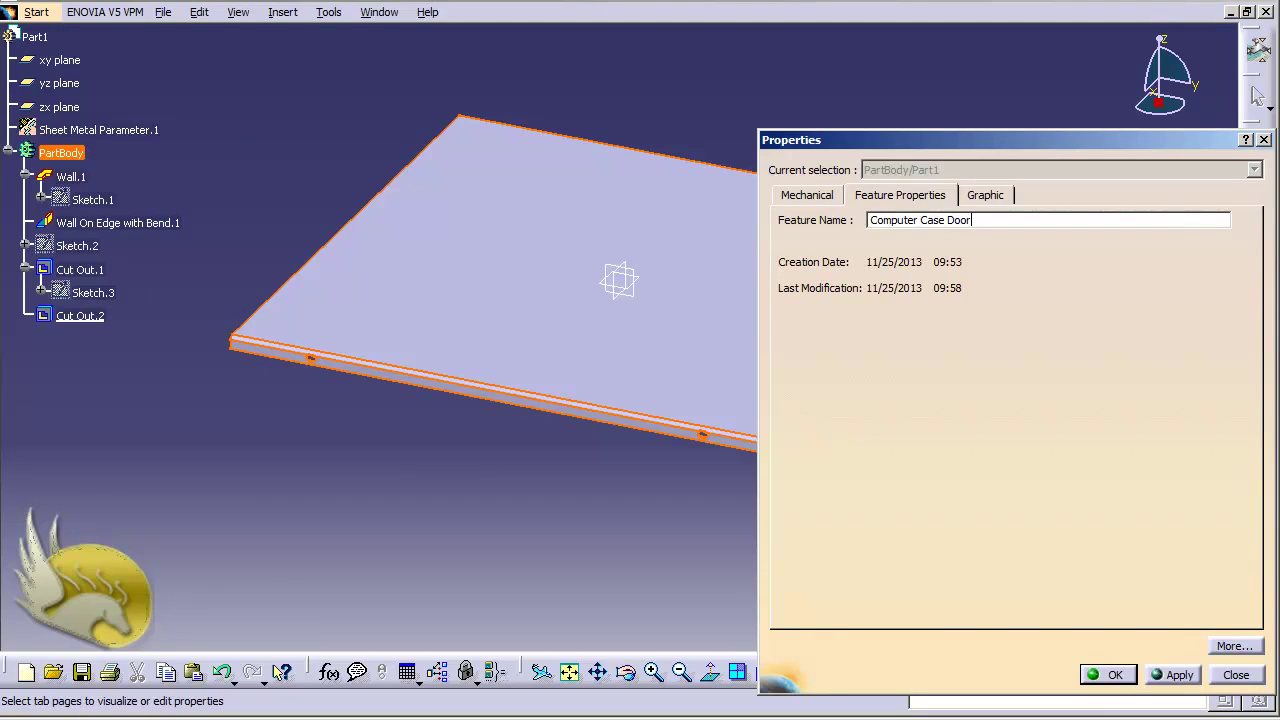
key("Return")
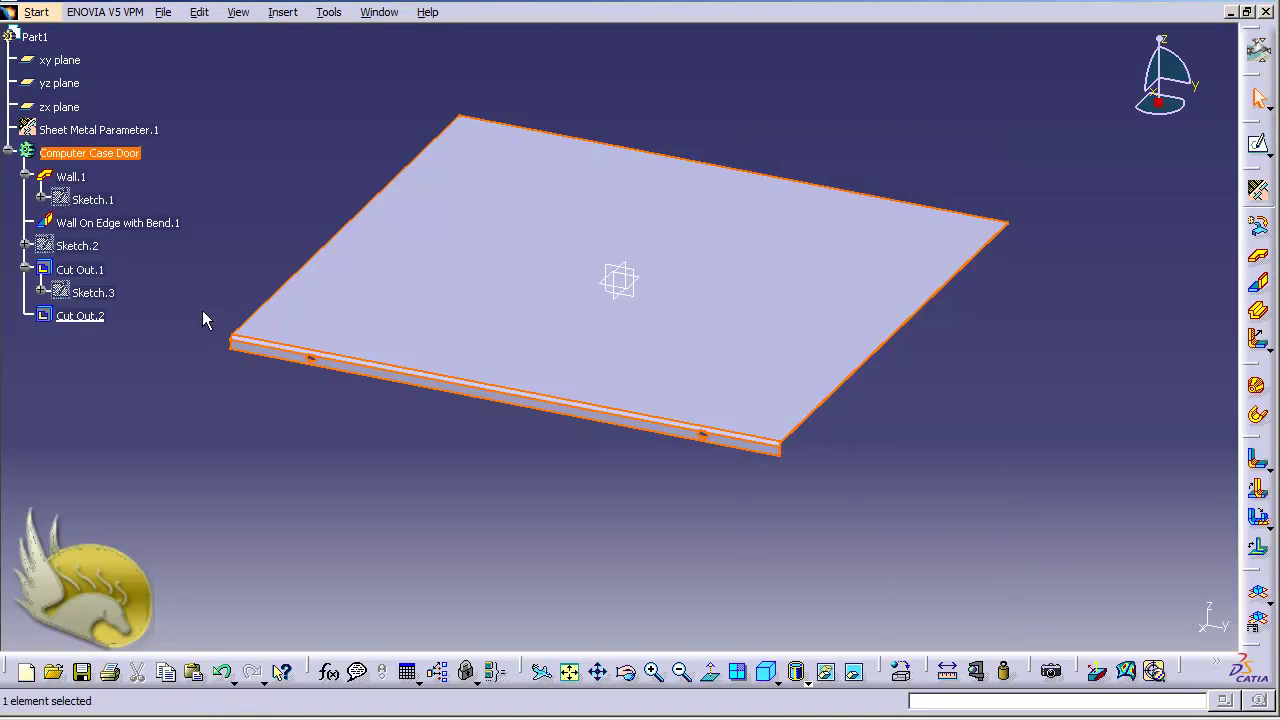
Hide the Computer Case Door body and collapse its branch in the specification tree
right_click(126, 156)
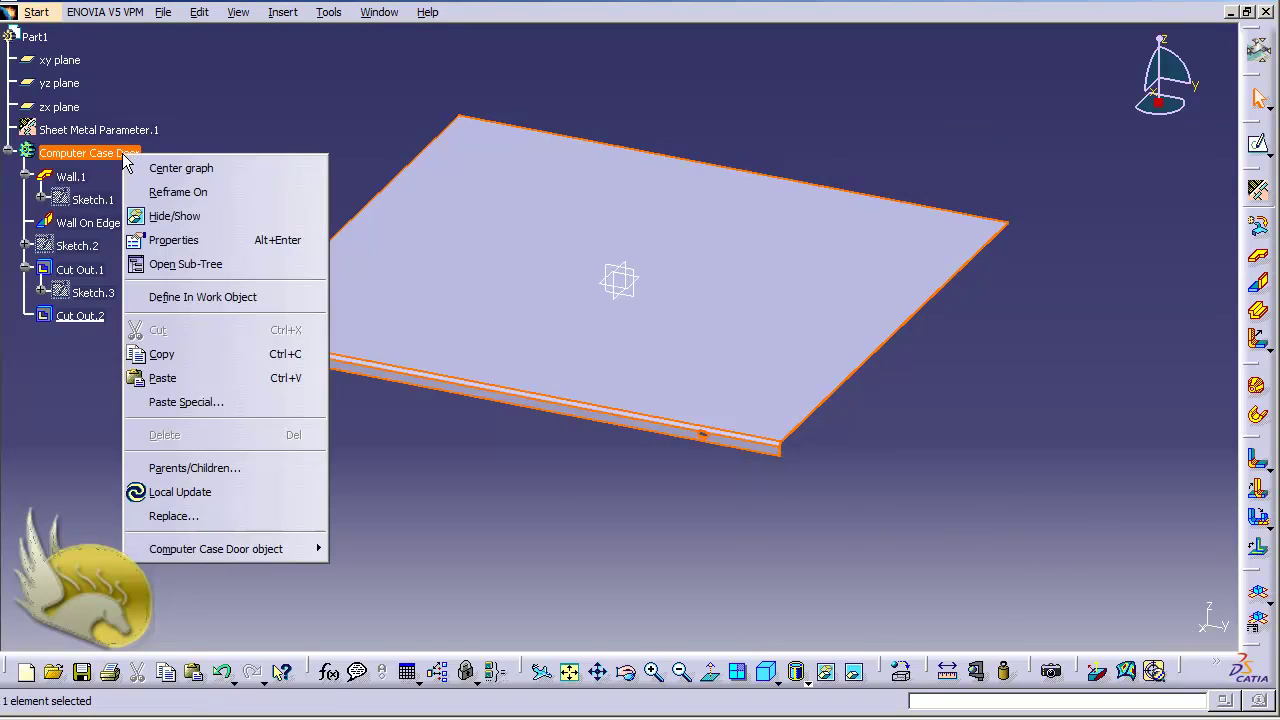
left_click(158, 192)
left_click(8, 152)
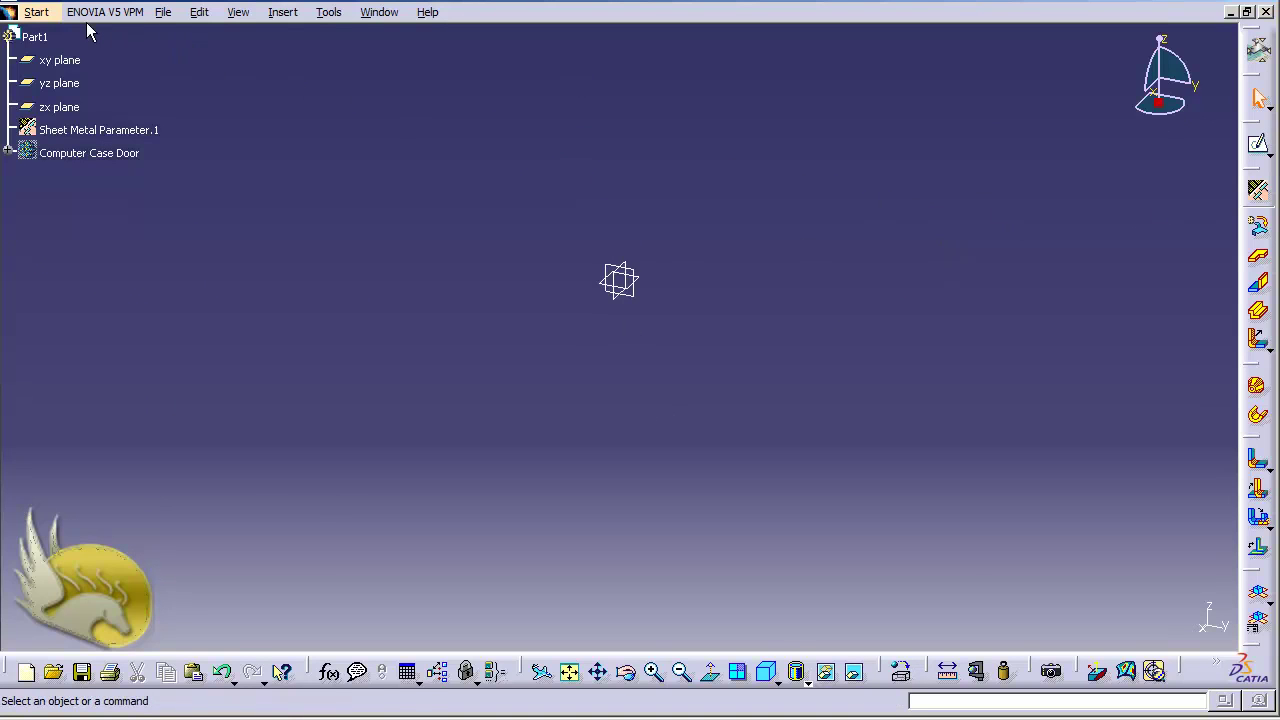
Switch to the Wireframe and Surface Design workbench
left_click(37, 13)
mouse_move(108, 60)
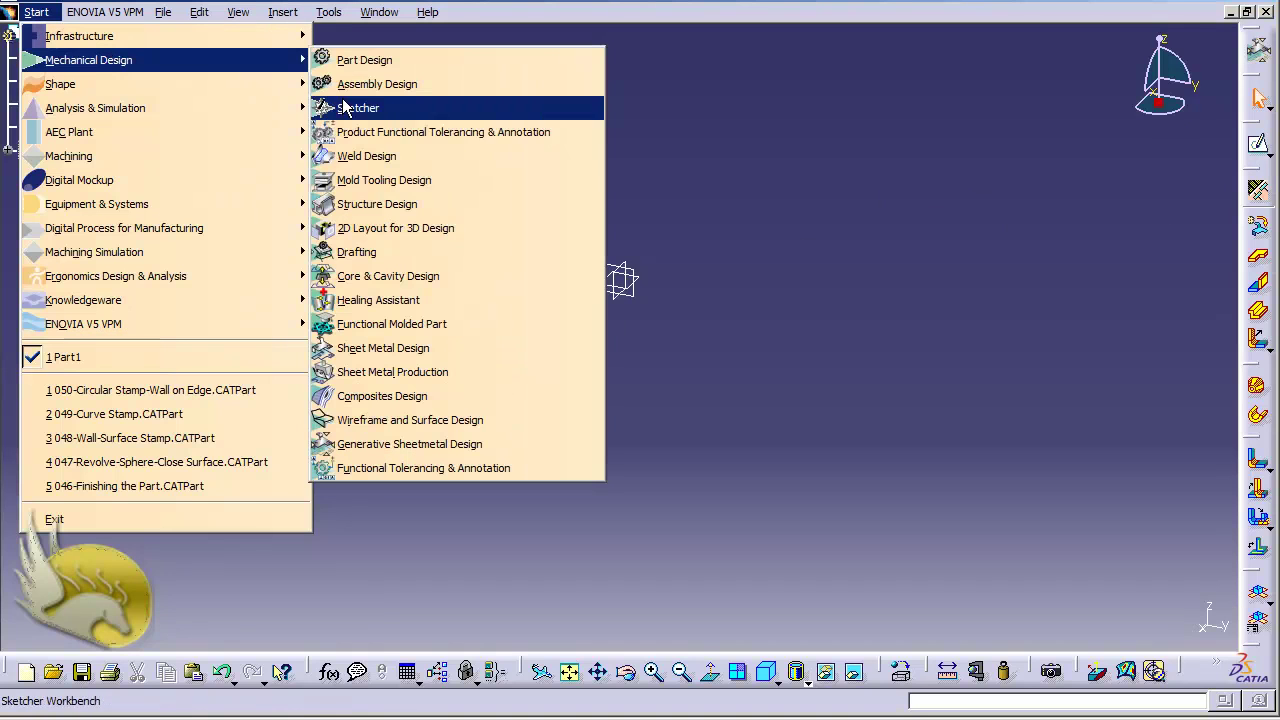
left_click(599, 420)
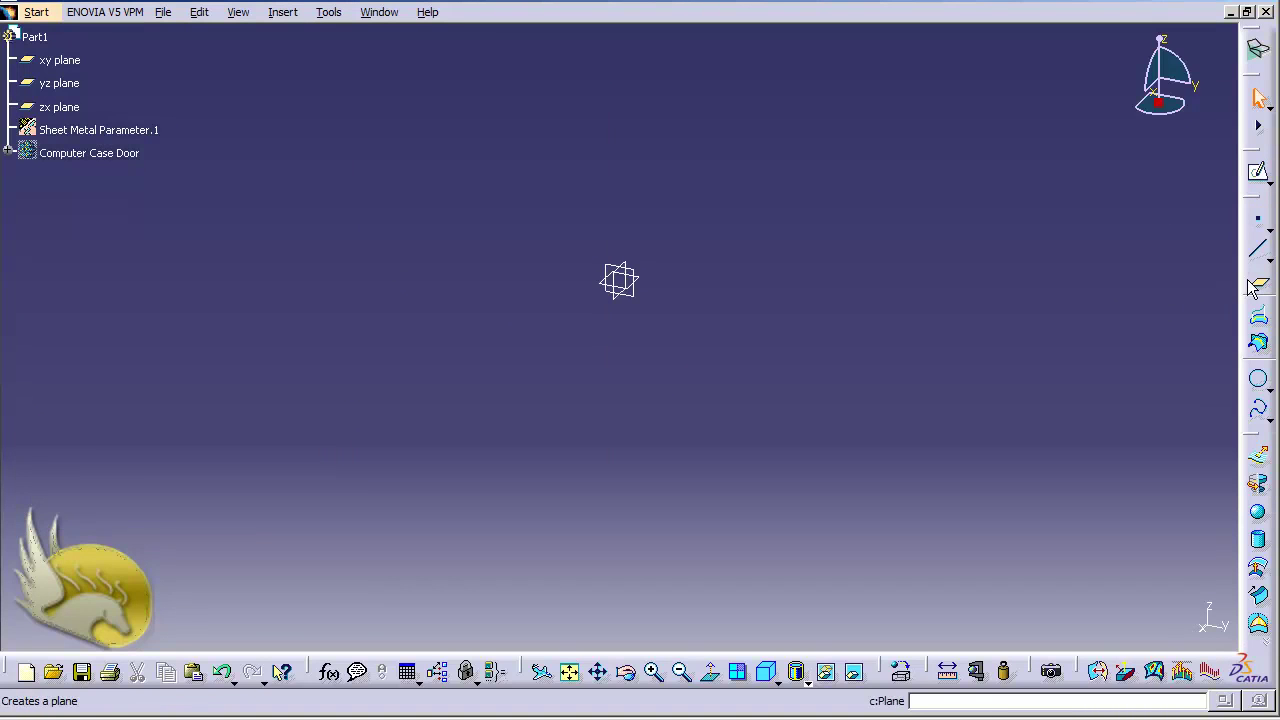
Try to create a plane offset 200 mm from the xy plane in the reversed direction, below the origin
left_click(280, 14)
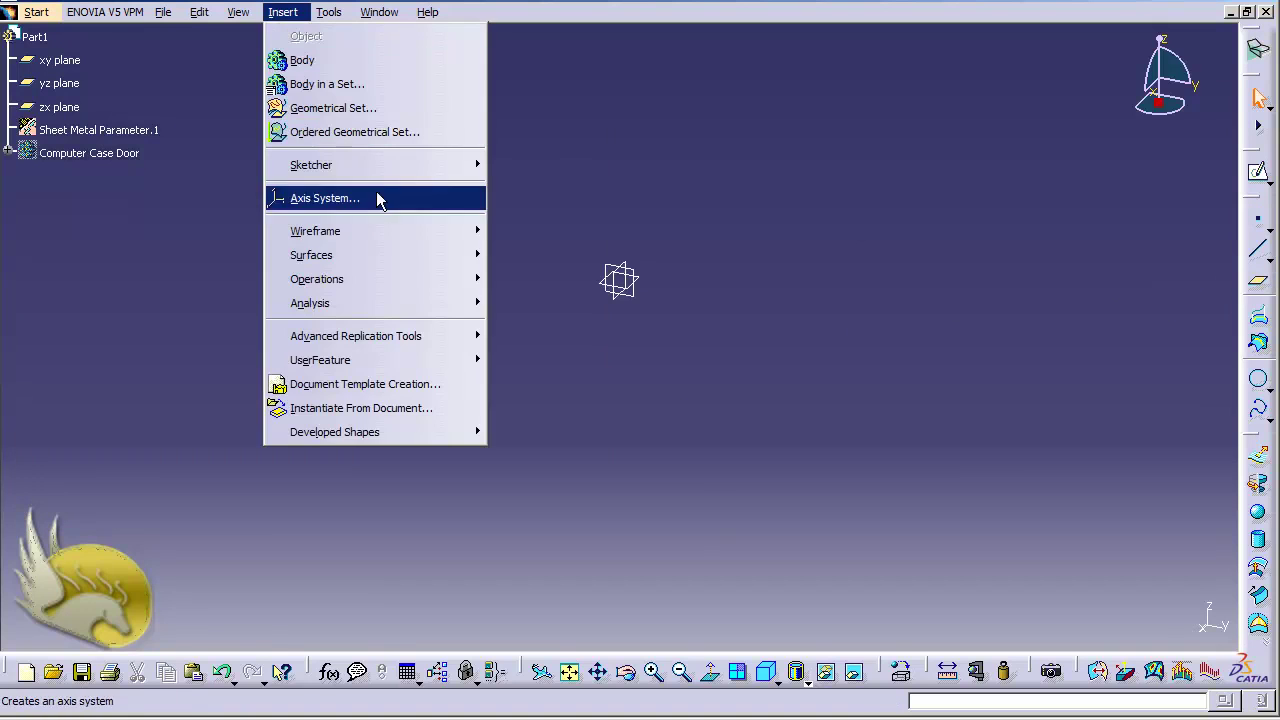
mouse_move(406, 230)
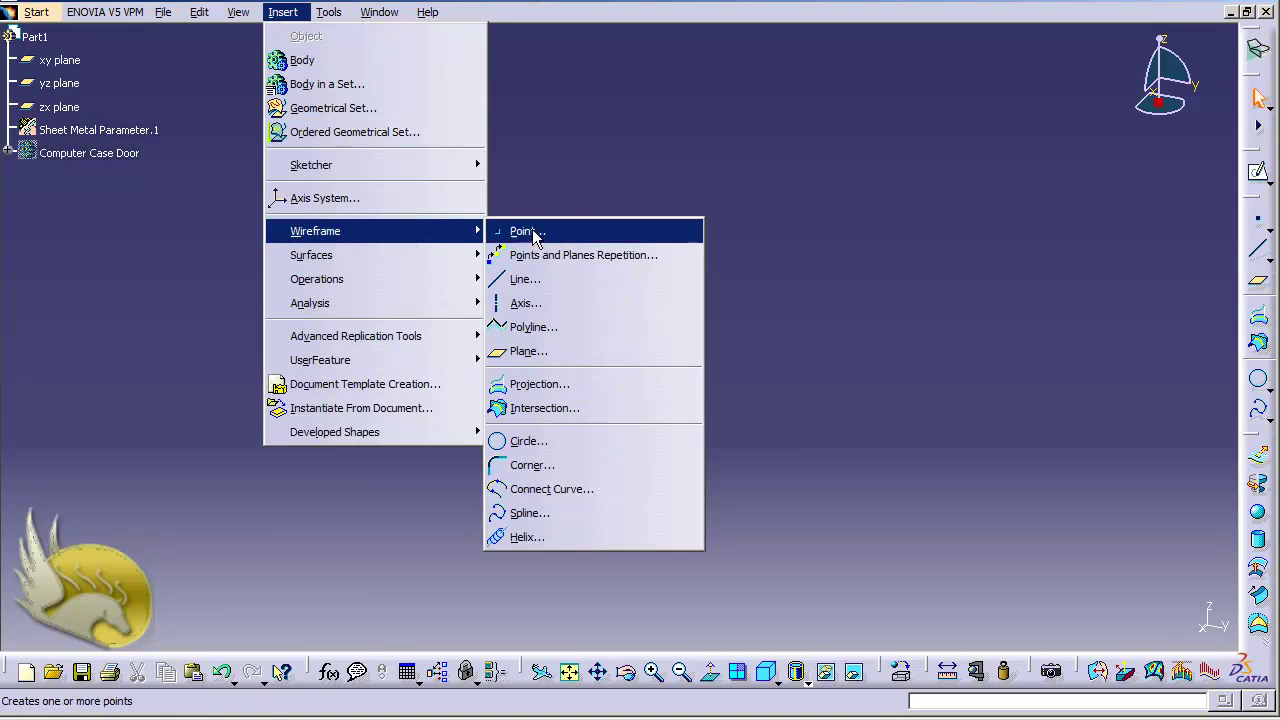
left_click(540, 351)
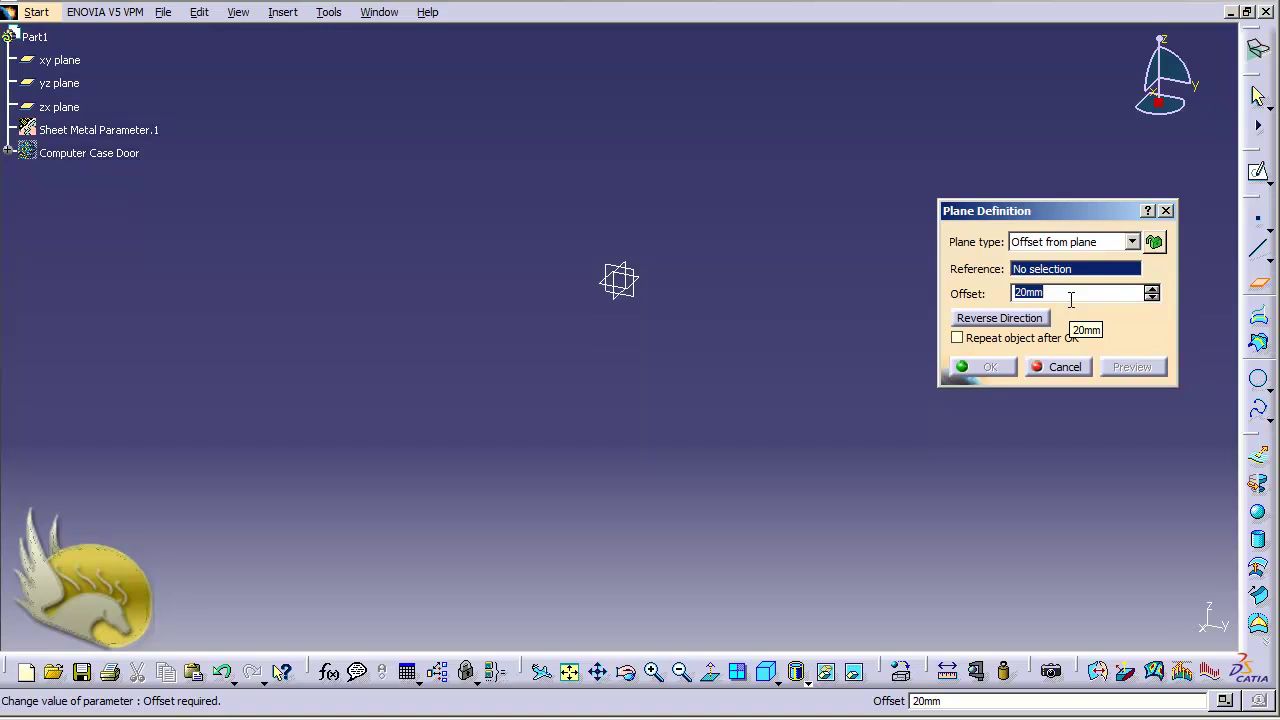
type("2")
left_click(651, 286)
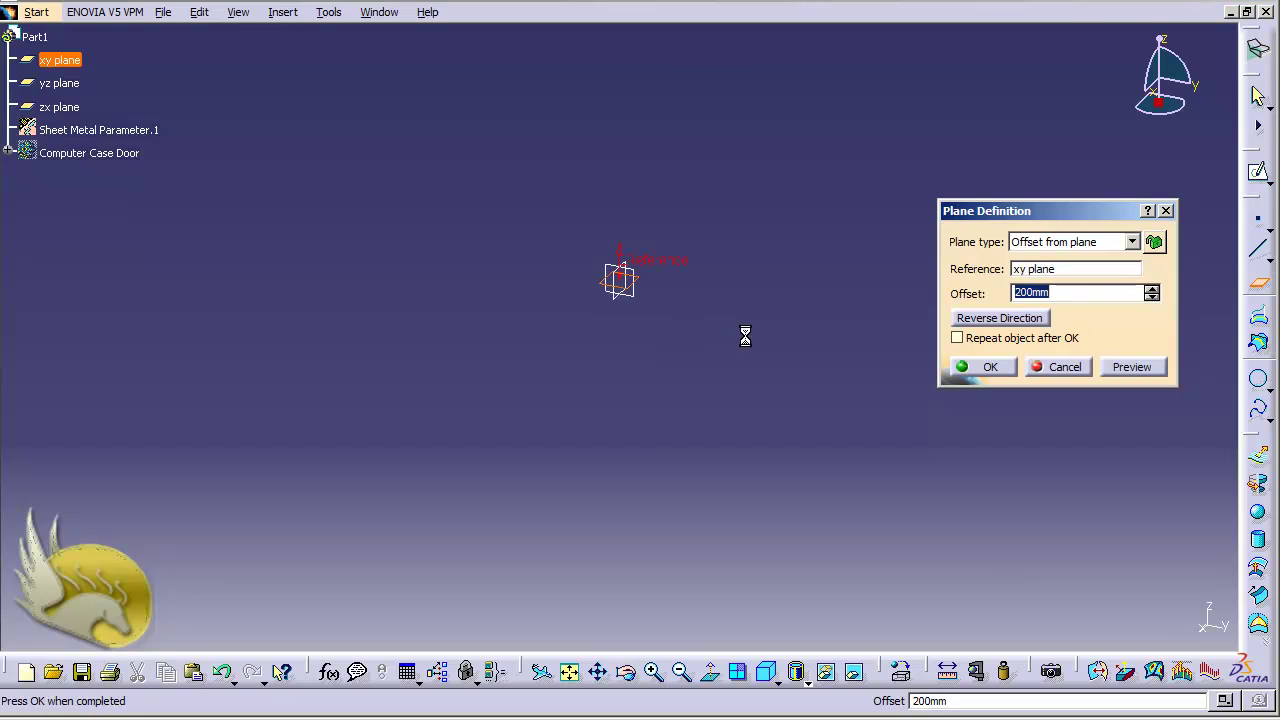
left_click(980, 320)
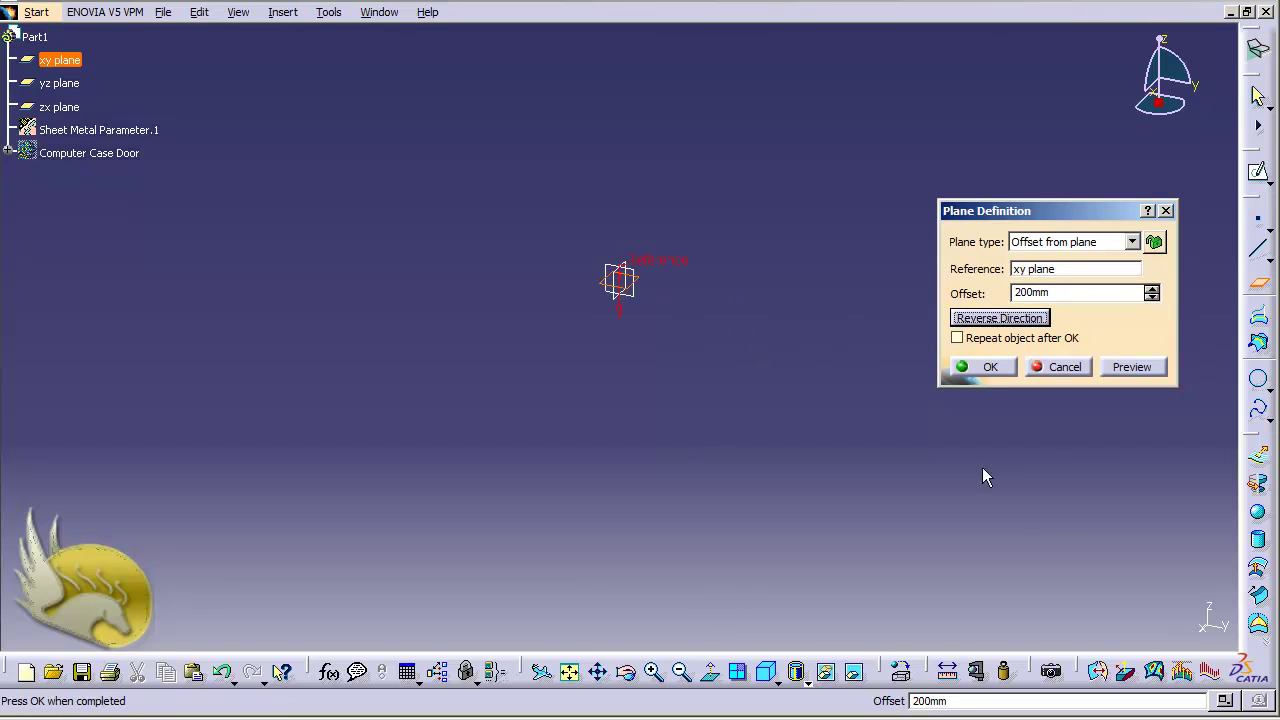
left_click(983, 370)
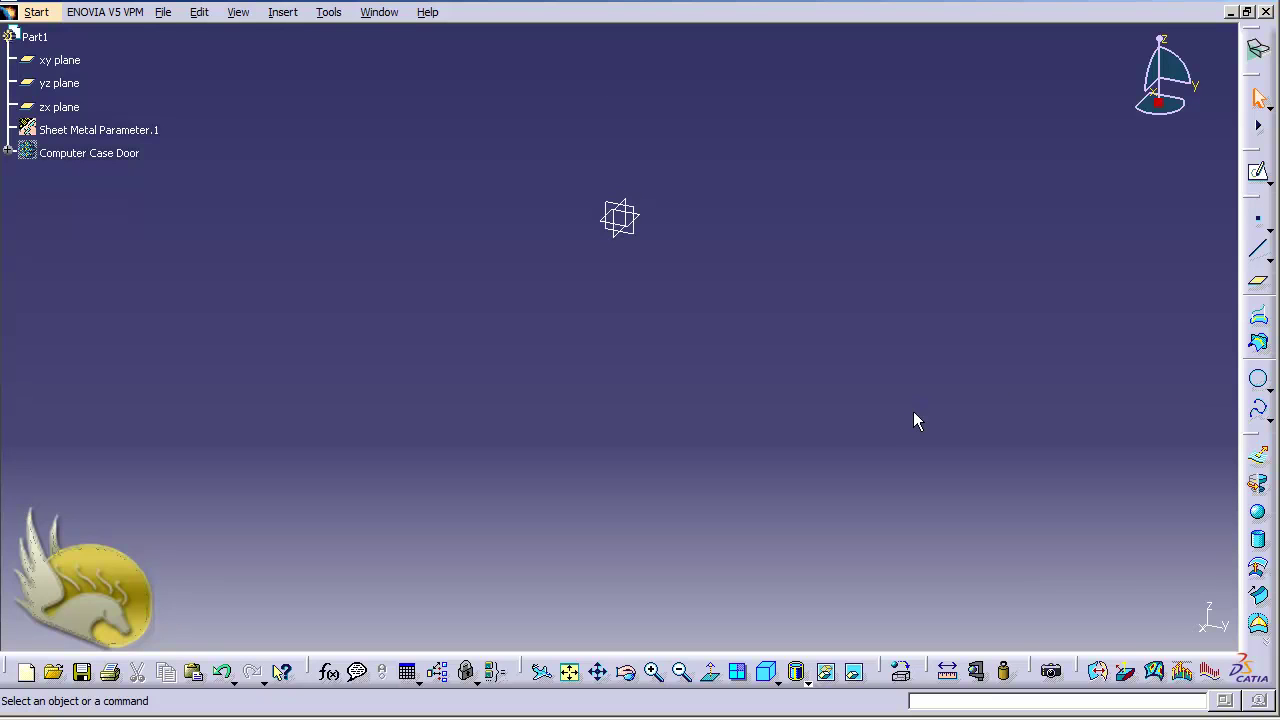
Delete the offset plane from the Computer Case Door body
left_click(9, 151)
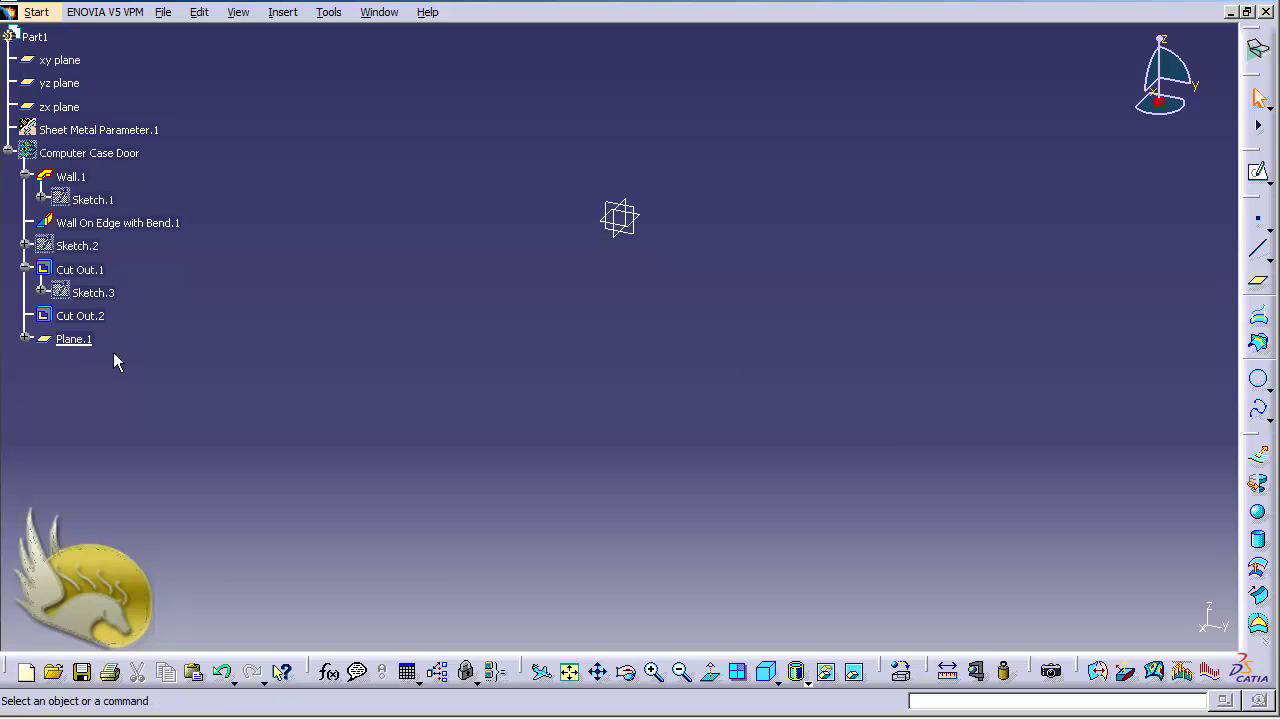
right_click(73, 344)
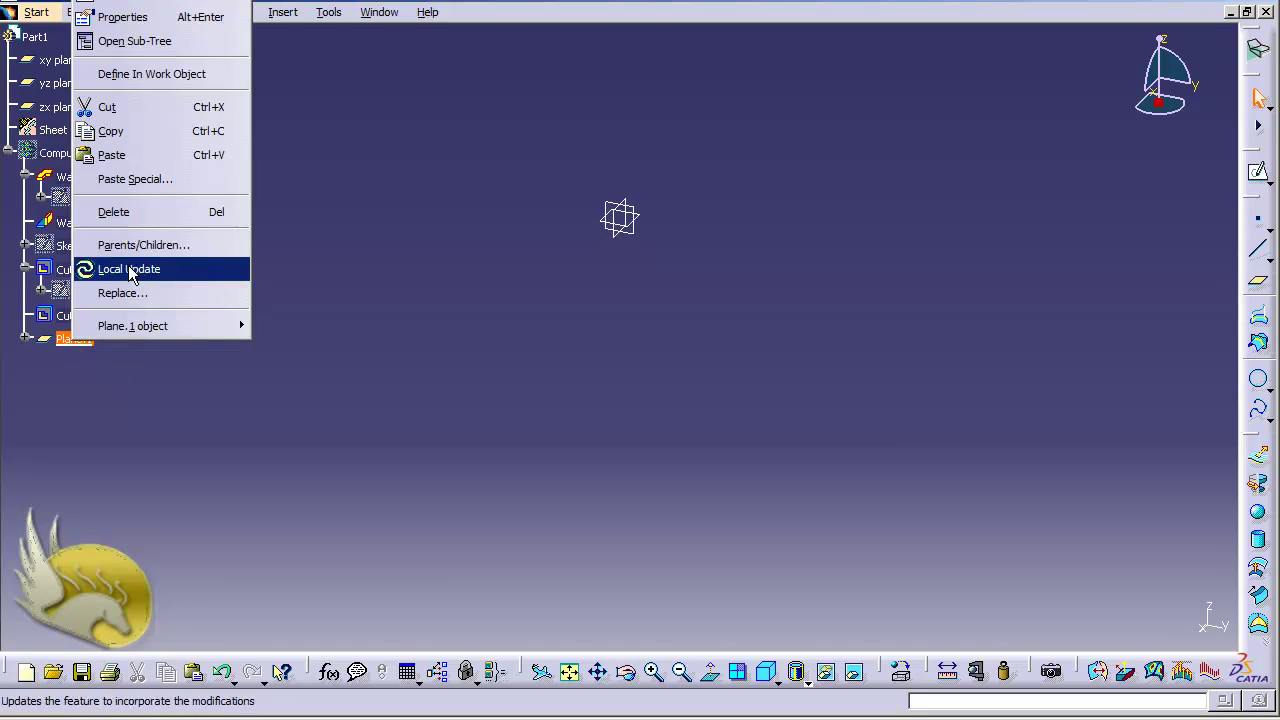
left_click(134, 216)
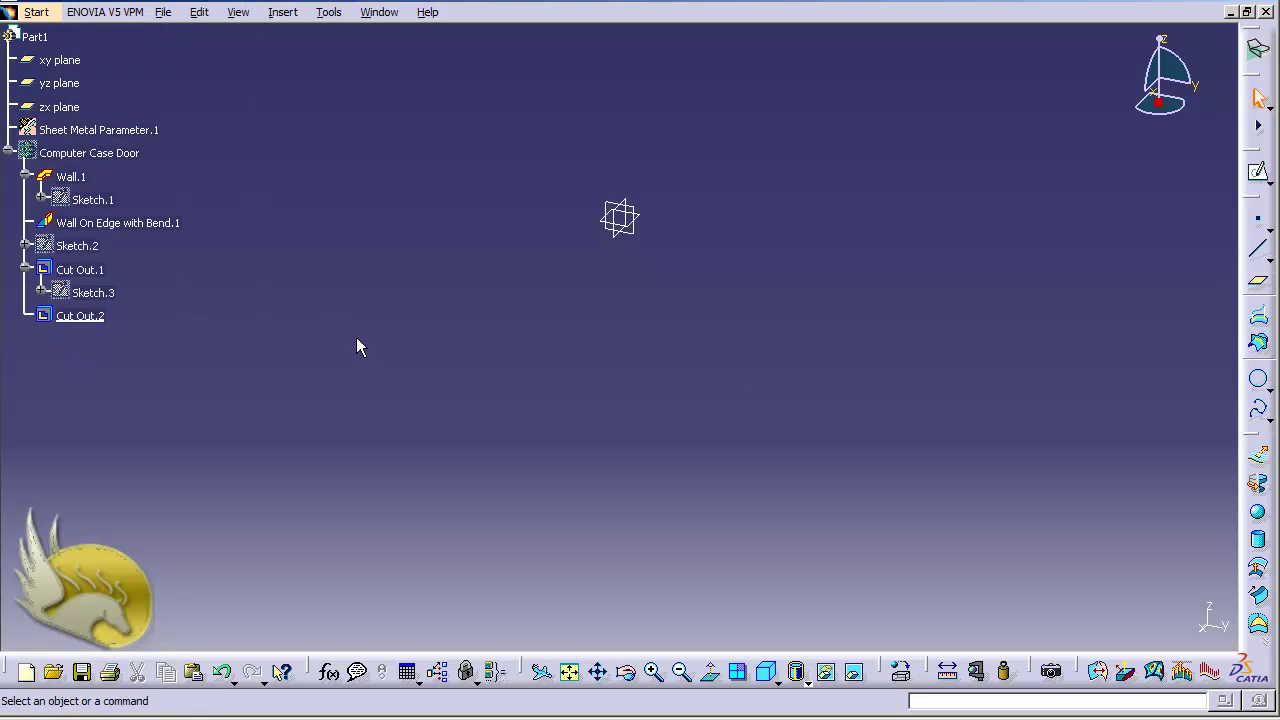
Insert a new body into the part and rename it Die in its feature properties
left_click(282, 12)
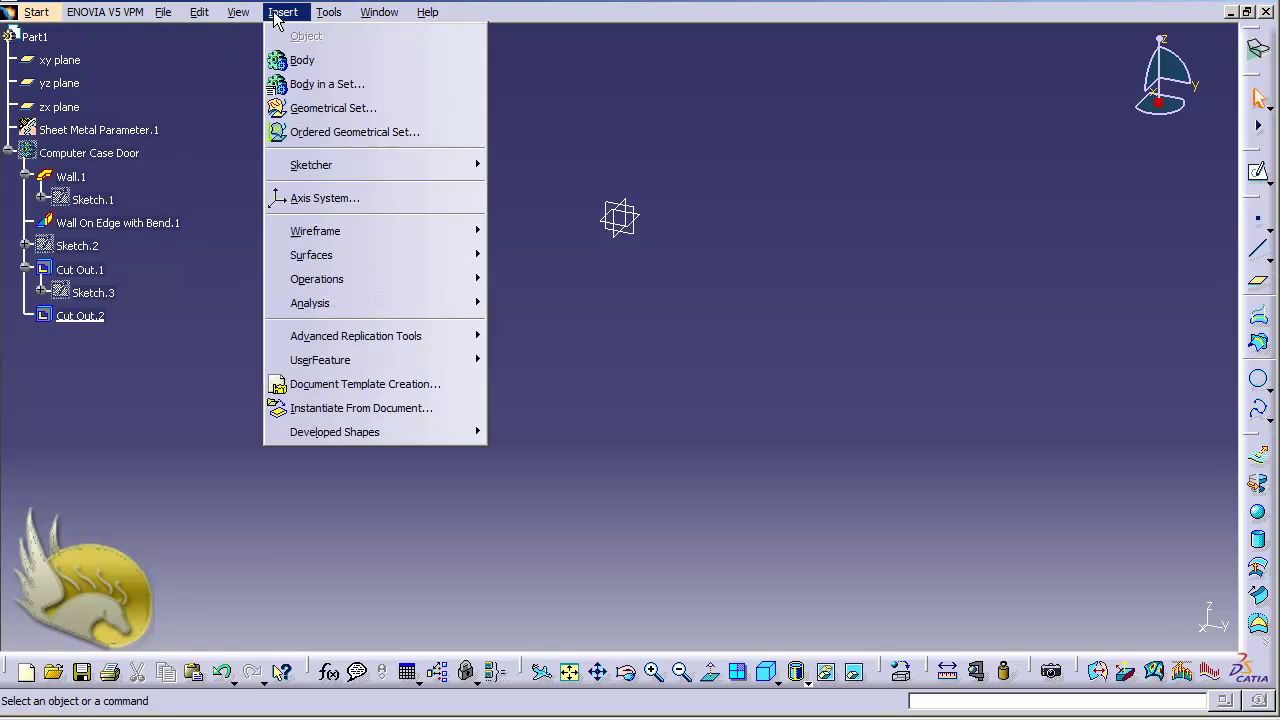
left_click(301, 60)
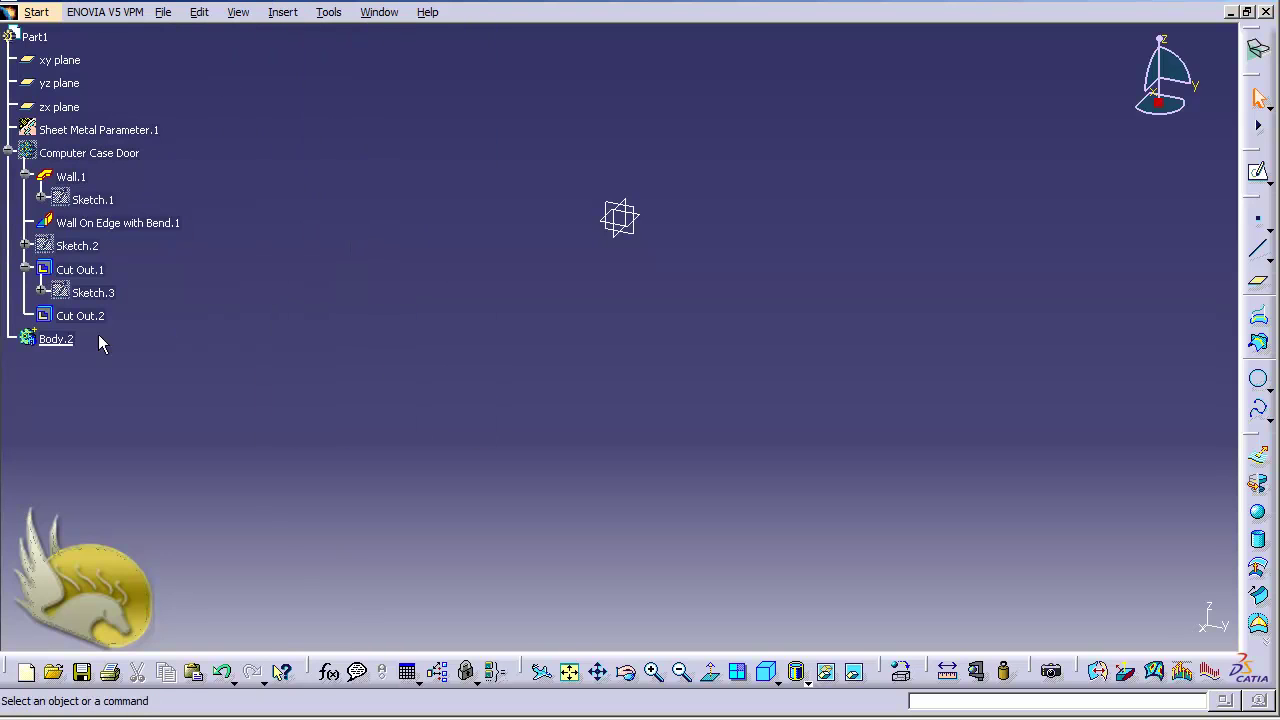
right_click(62, 339)
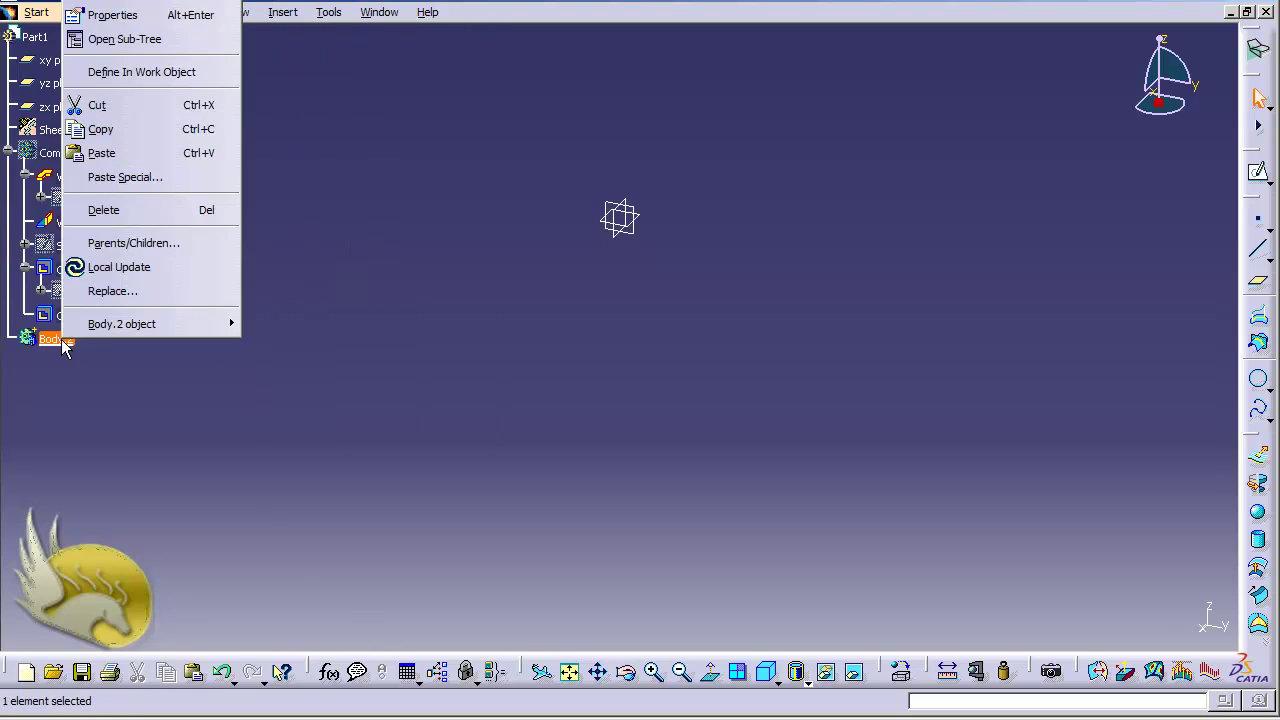
left_click(120, 16)
type("Die")
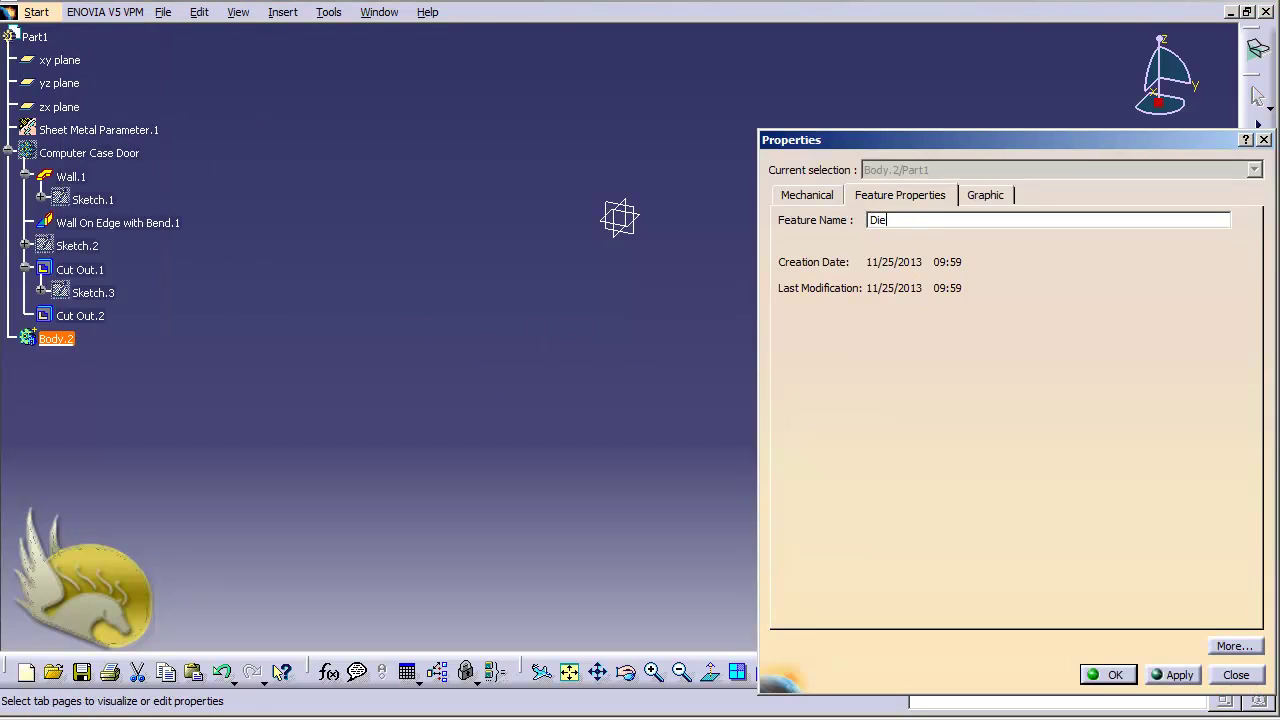
left_click(1108, 675)
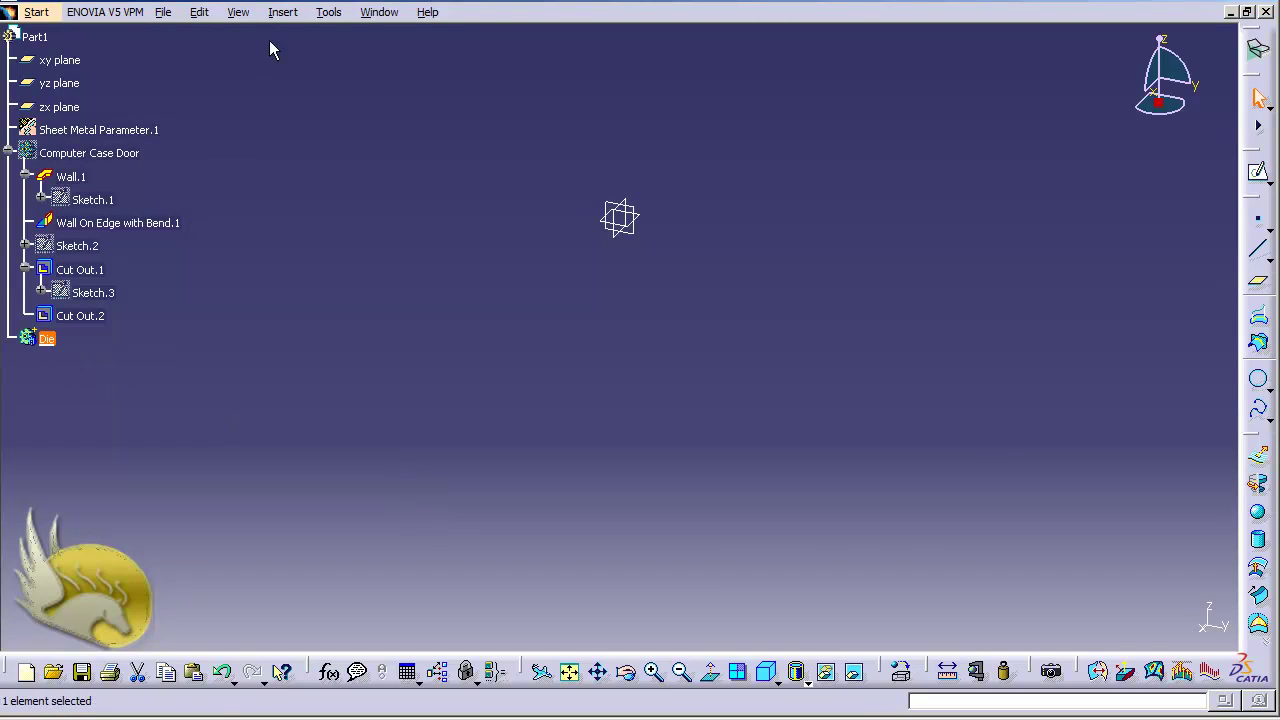
Create a plane in the Die body offset 200 mm from the xy plane in the reversed direction
left_click(282, 12)
mouse_move(415, 230)
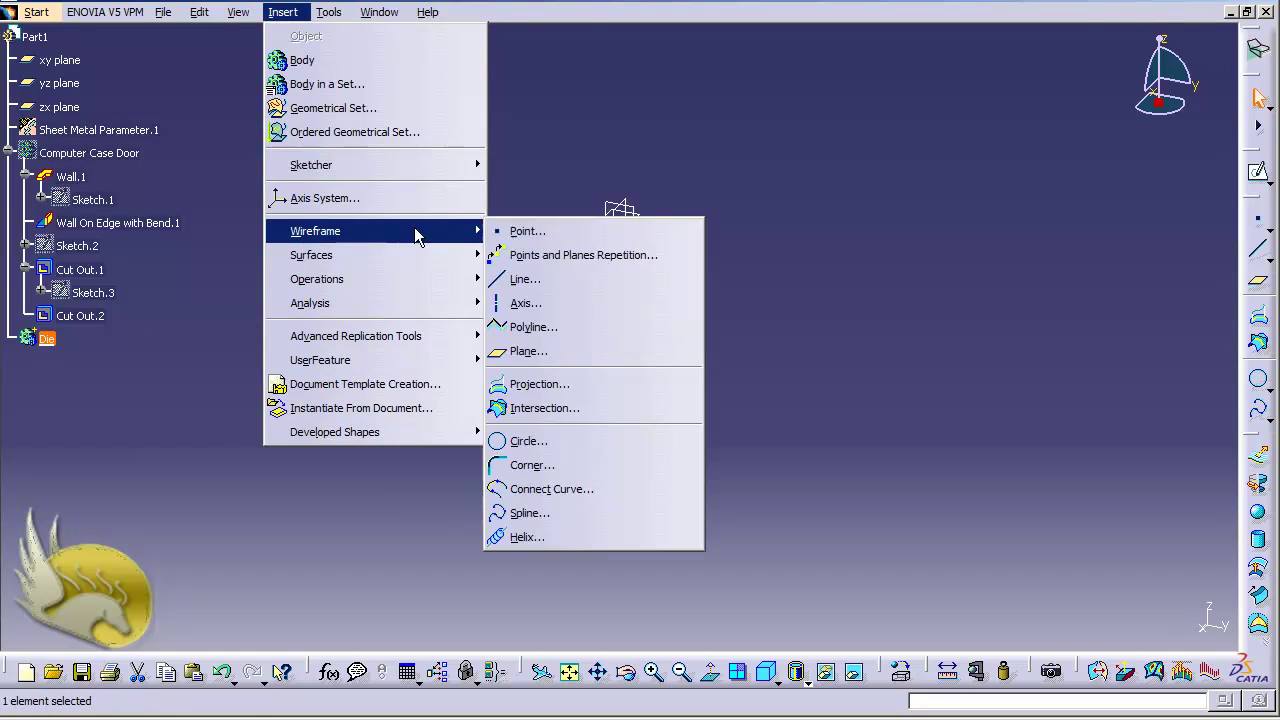
left_click(530, 351)
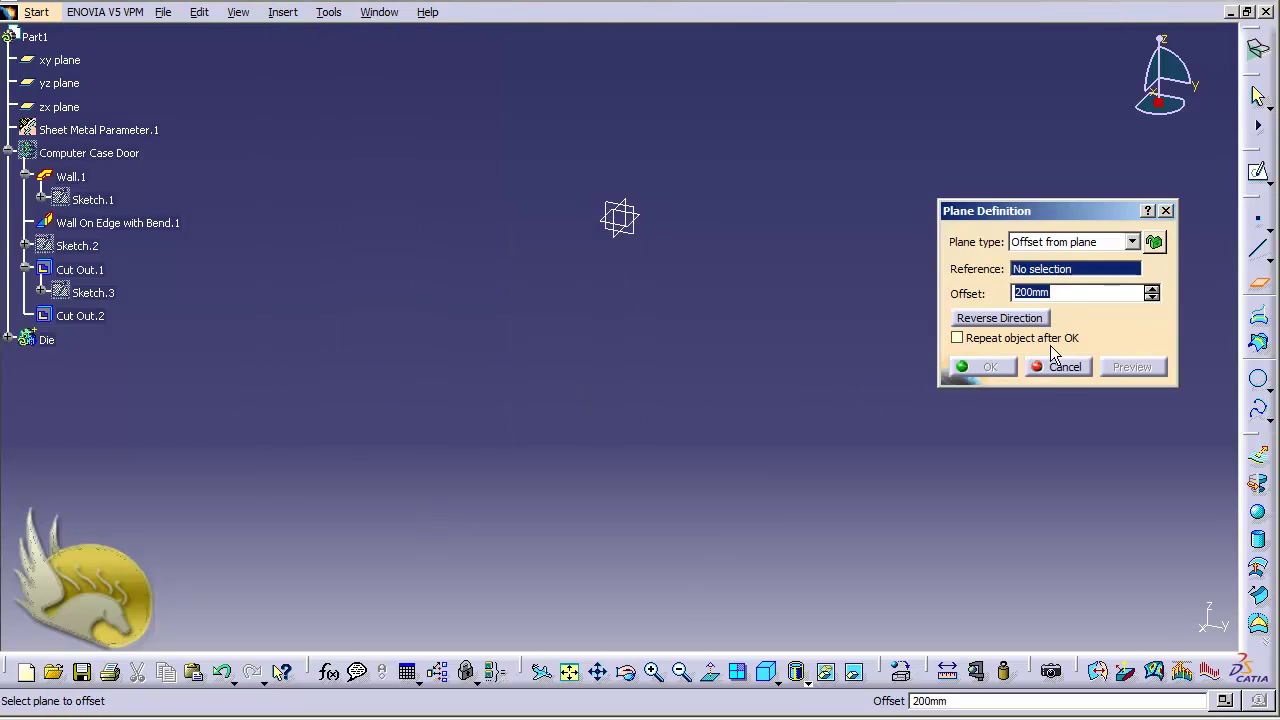
left_click(651, 220)
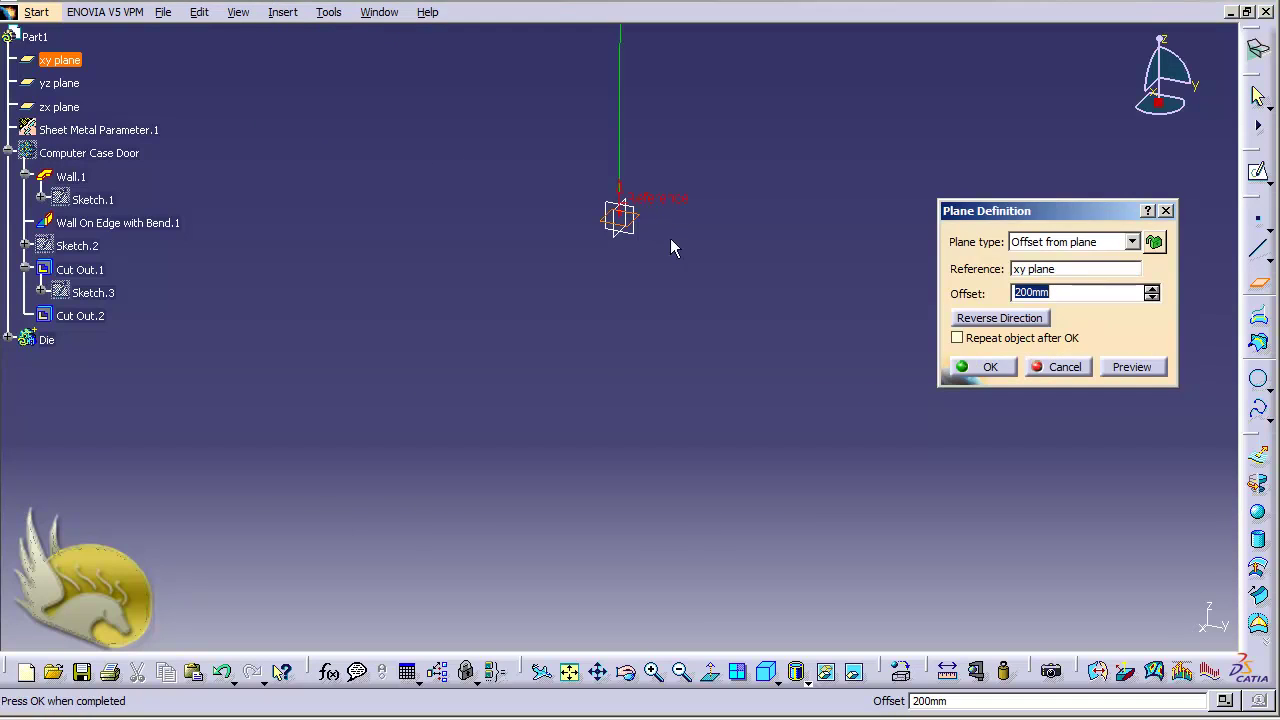
left_click(981, 319)
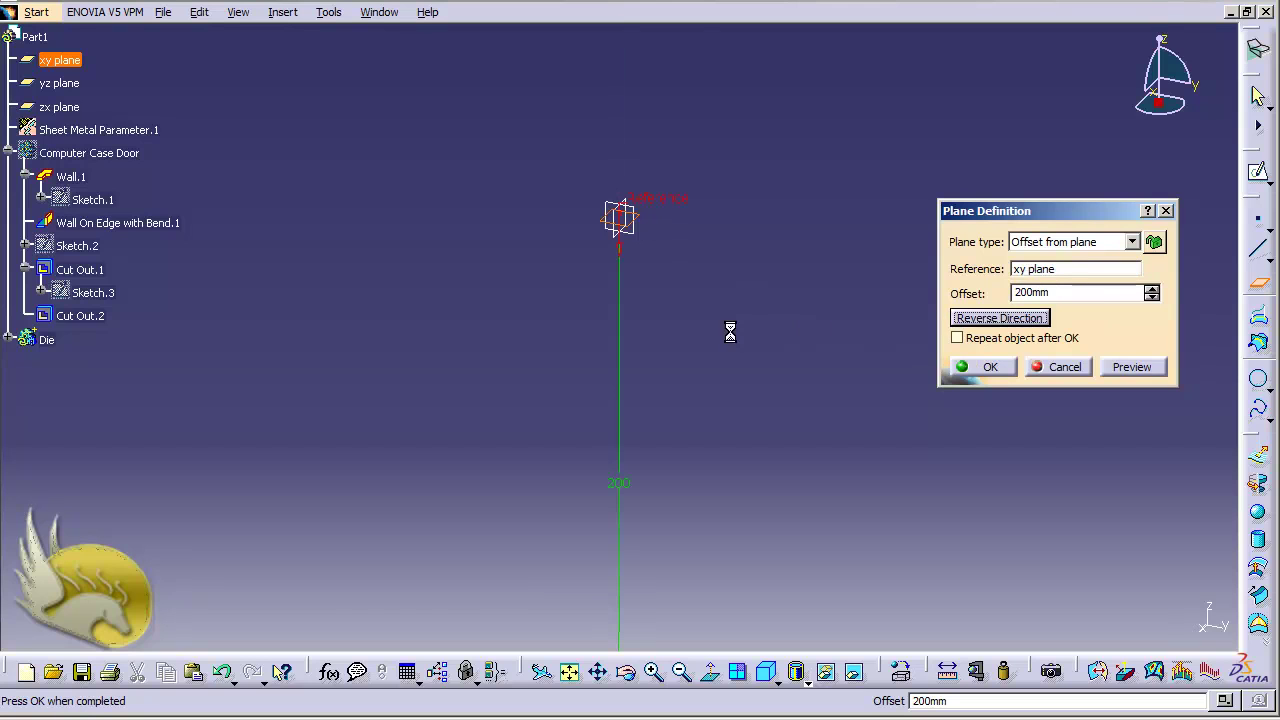
left_click(972, 366)
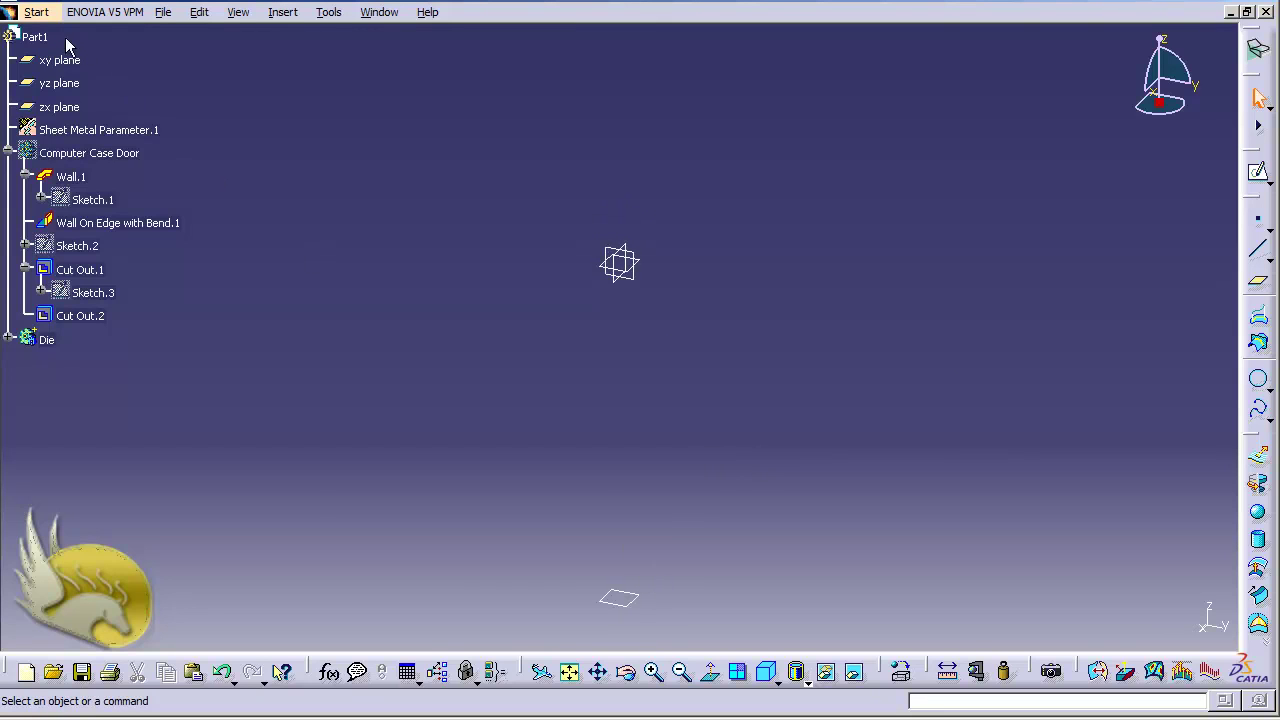
Switch to the Part Design workbench
left_click(36, 12)
mouse_move(124, 59)
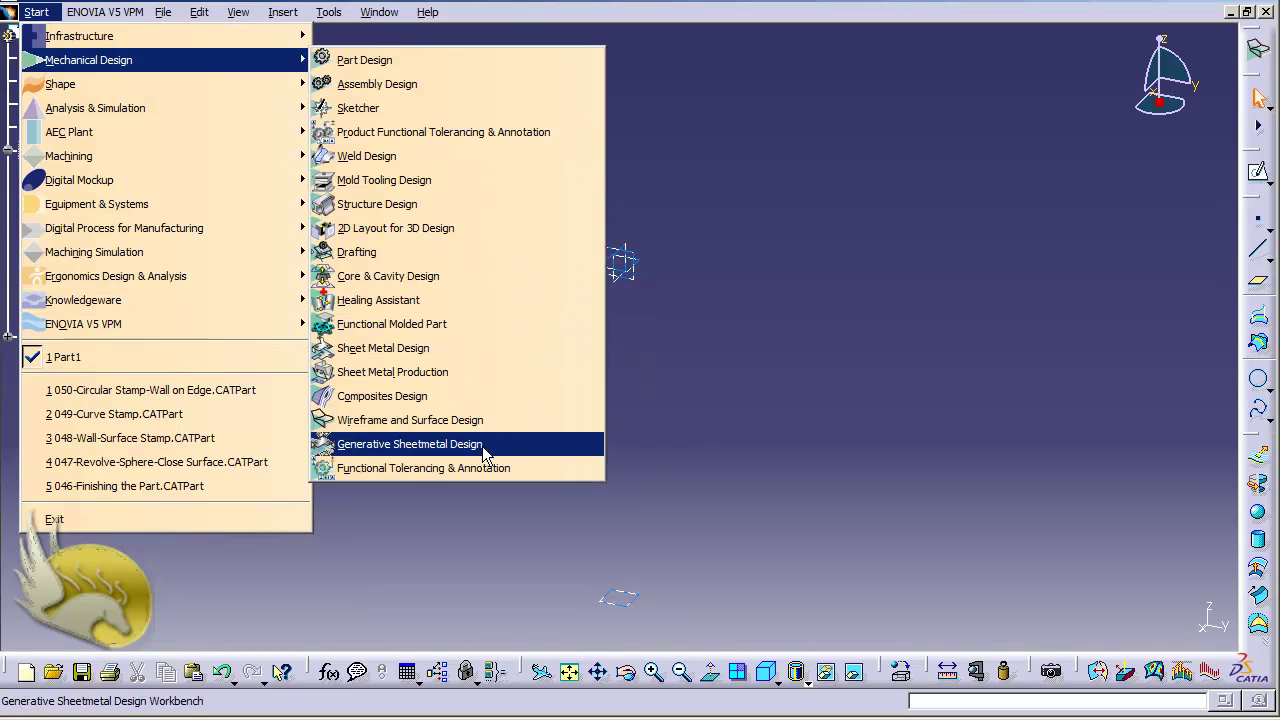
left_click(387, 69)
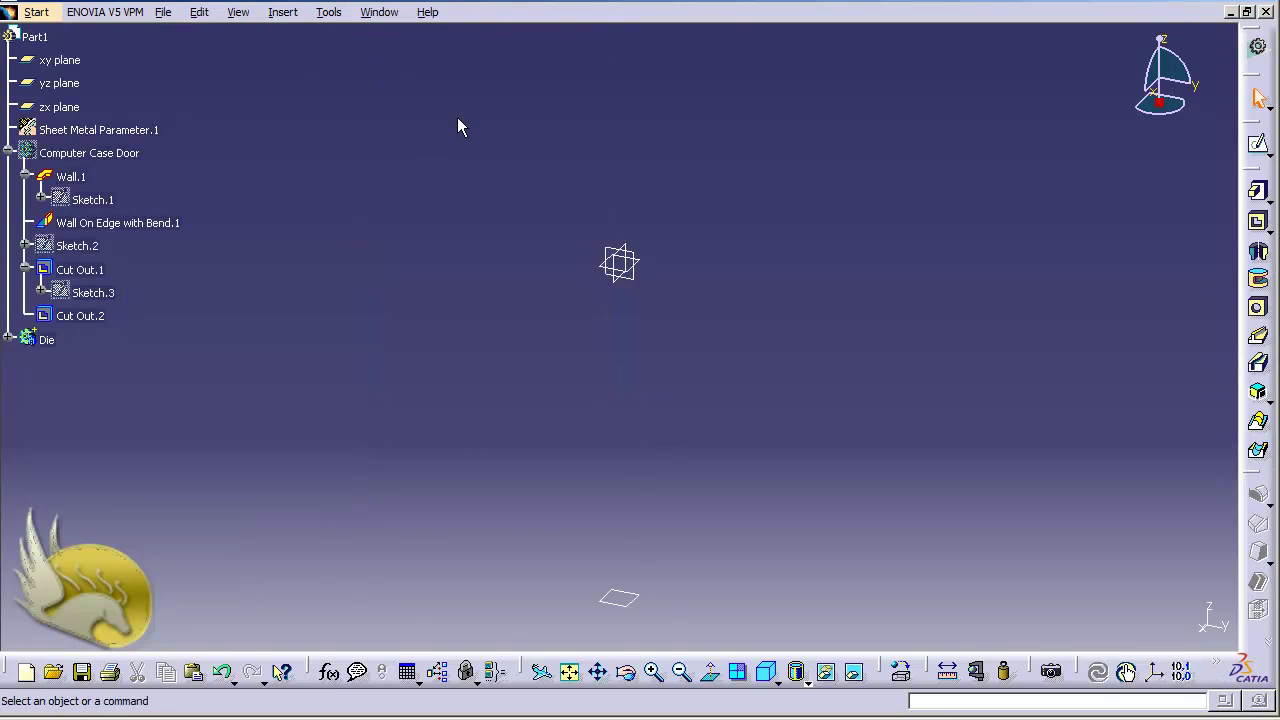
Start a sketch on the Die body's offset plane and draw a rectangle of about 150 by 150 mm around the origin
left_click(640, 597)
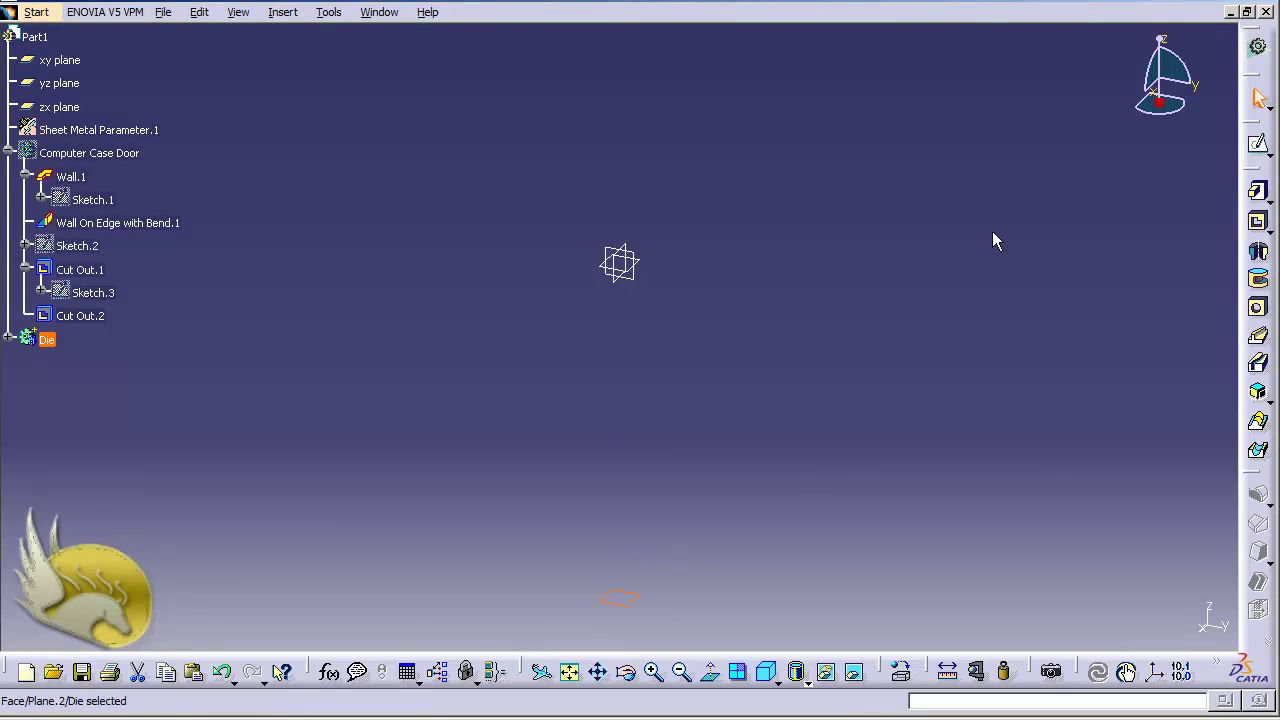
left_click(1259, 146)
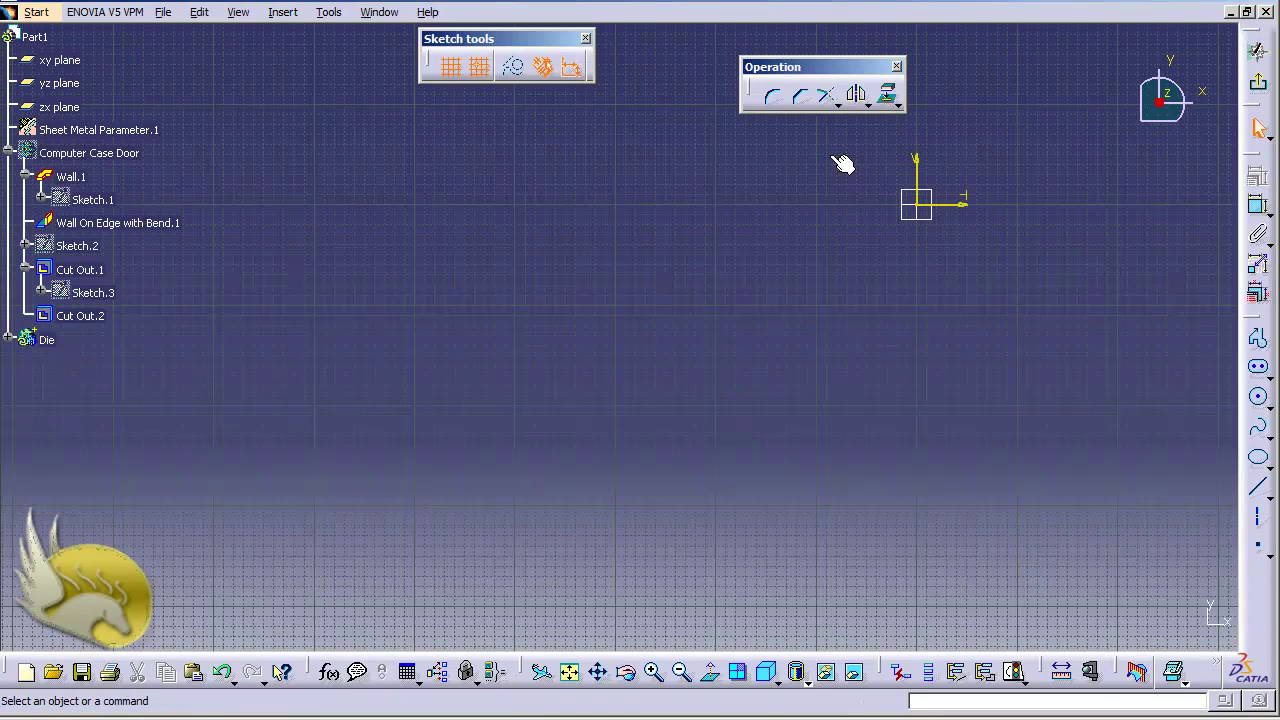
left_click(1271, 371)
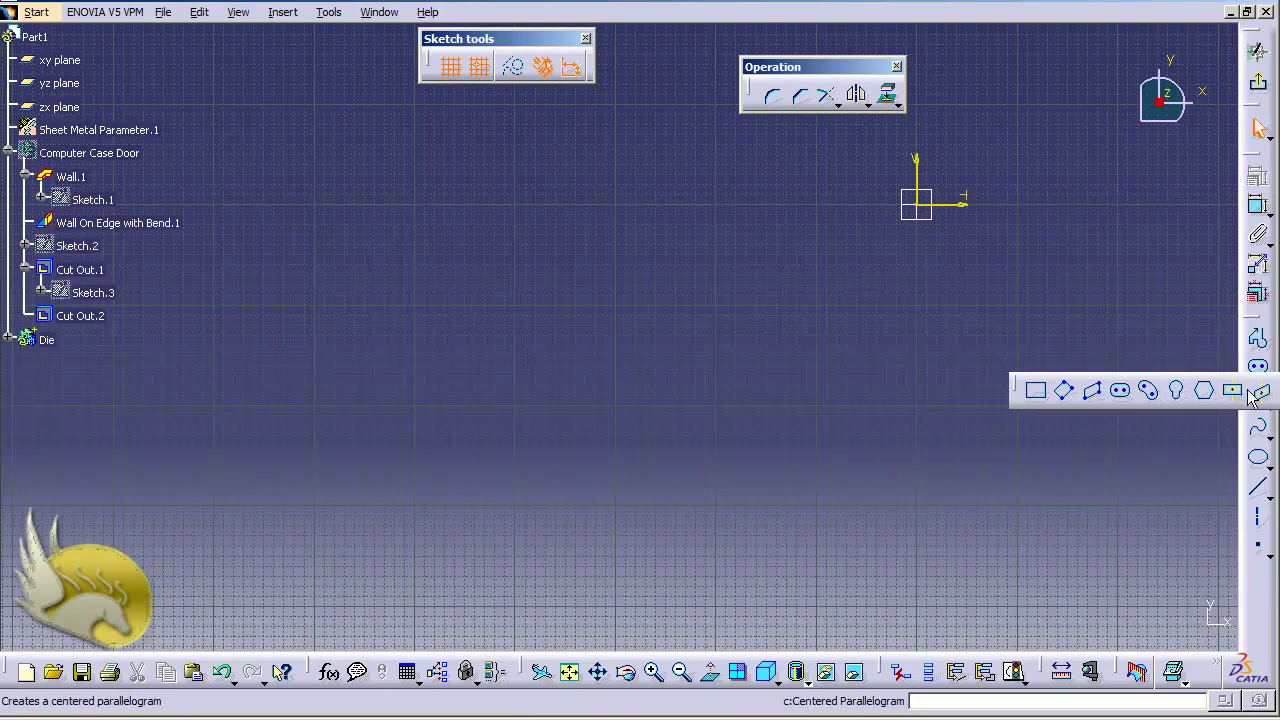
left_click(1035, 390)
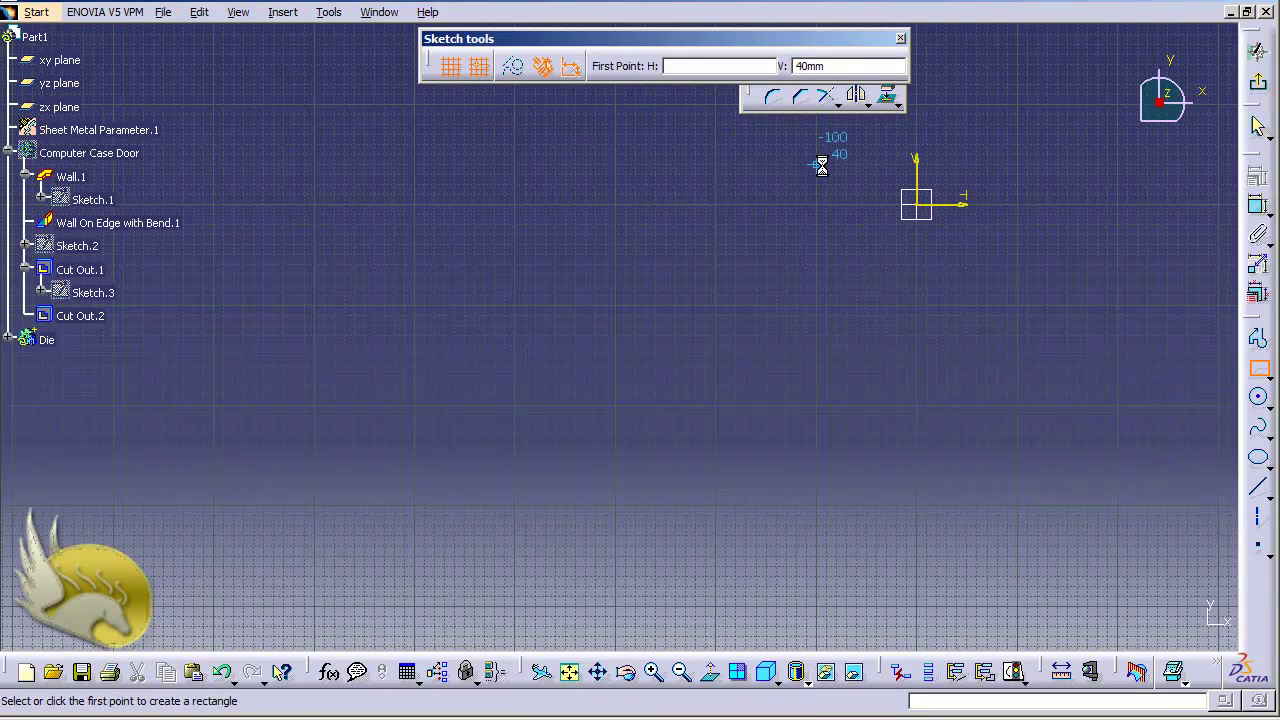
left_click(866, 133)
left_click(1018, 285)
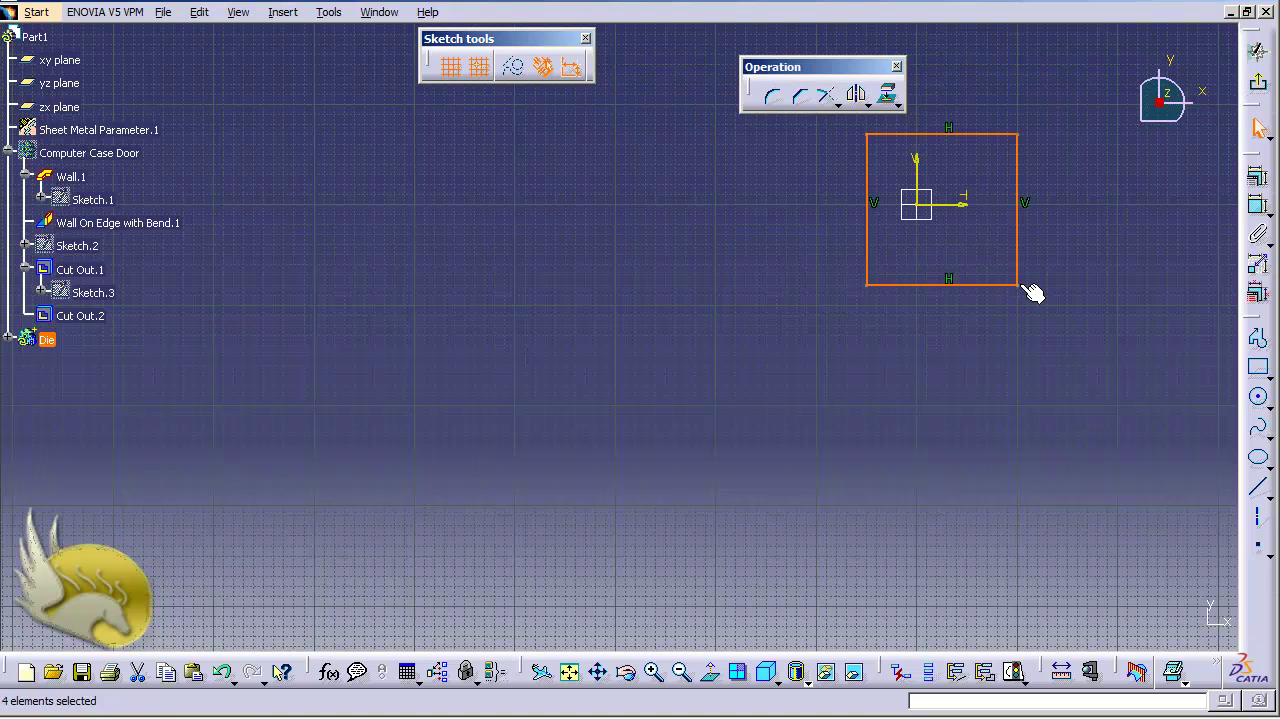
Dimension the rectangle's vertical side and set its length to 300 mm
left_click(1258, 205)
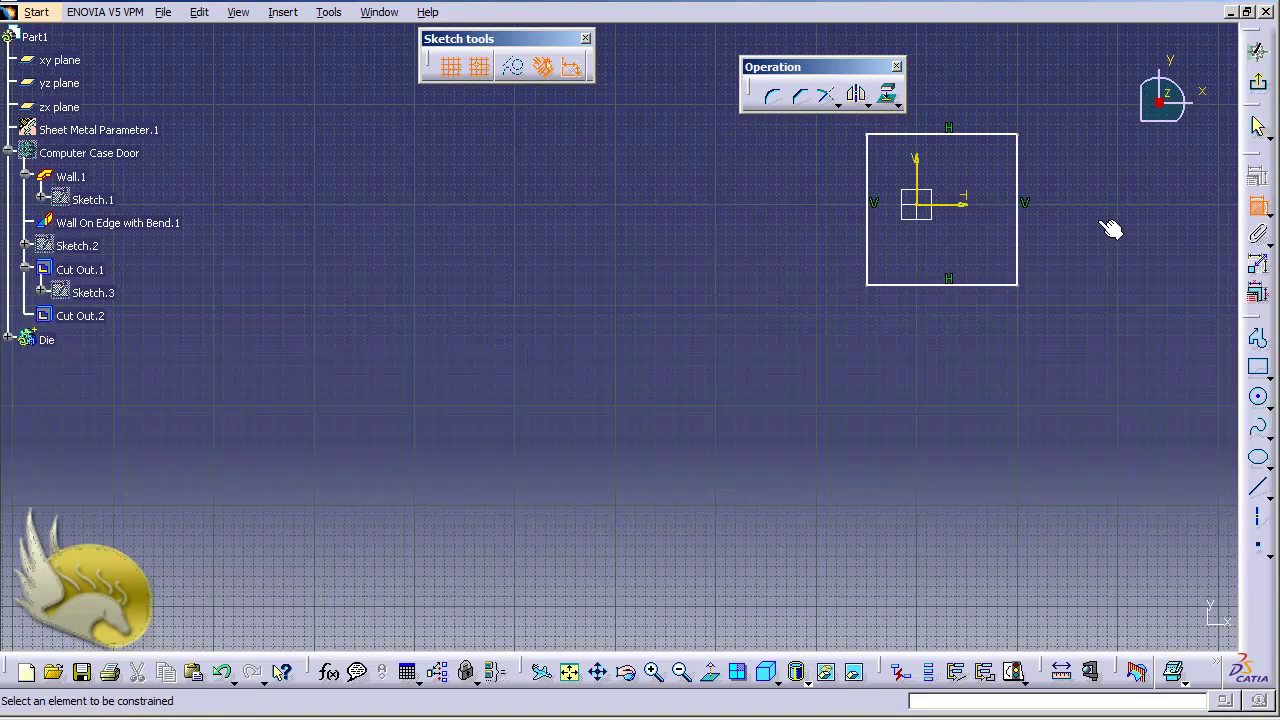
left_click(1032, 178)
left_click(1051, 171)
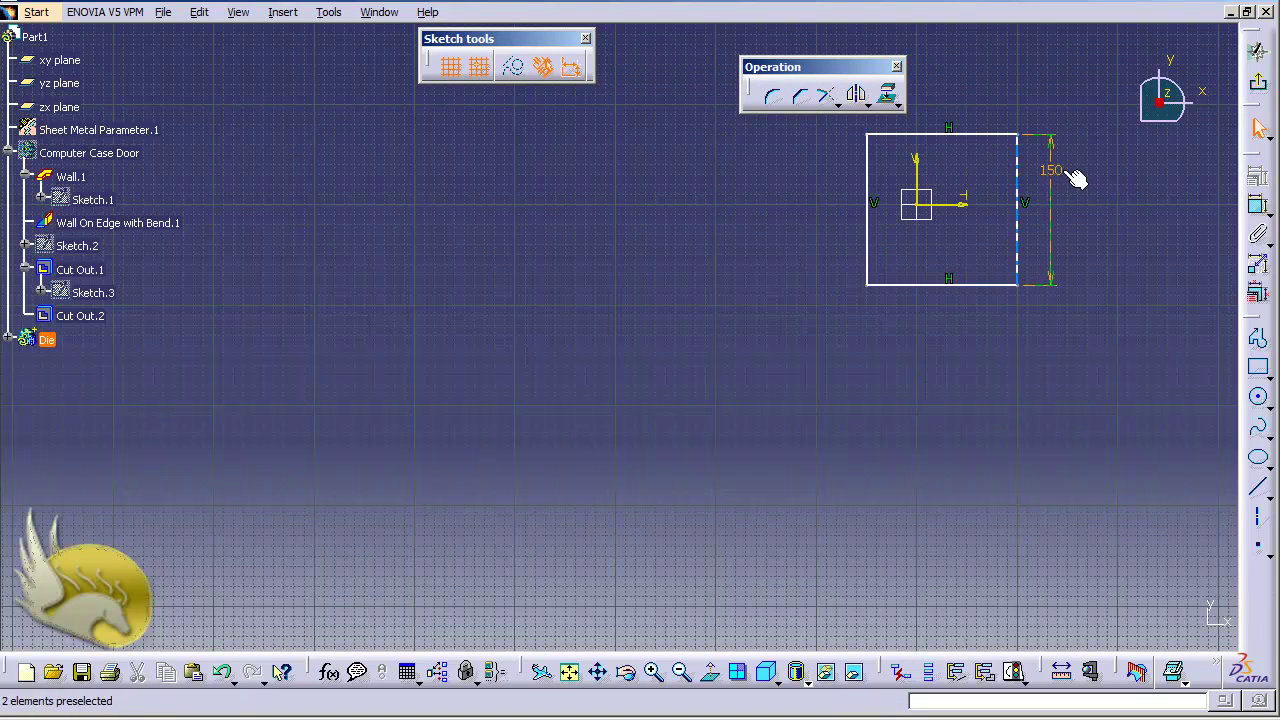
double_click(1055, 168)
type("3")
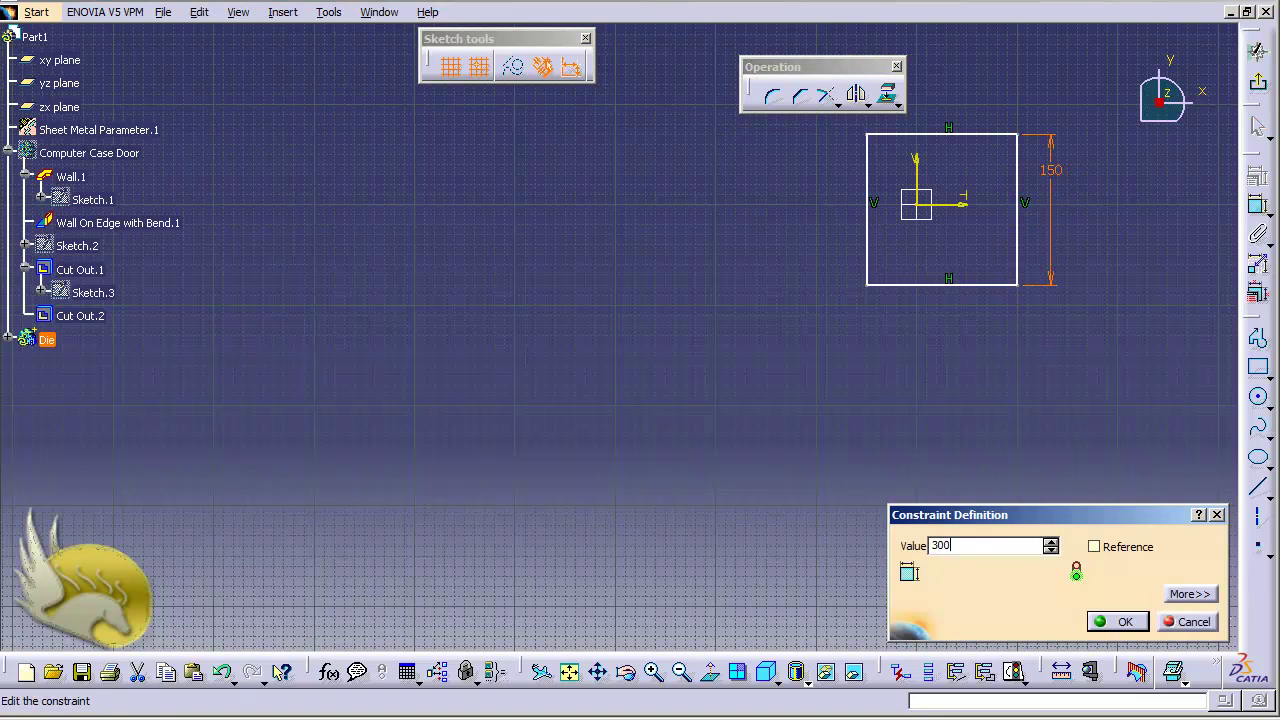
type("00")
key("Return")
Dimension the rectangle's bottom side and set its length to 250 mm
left_click(1257, 204)
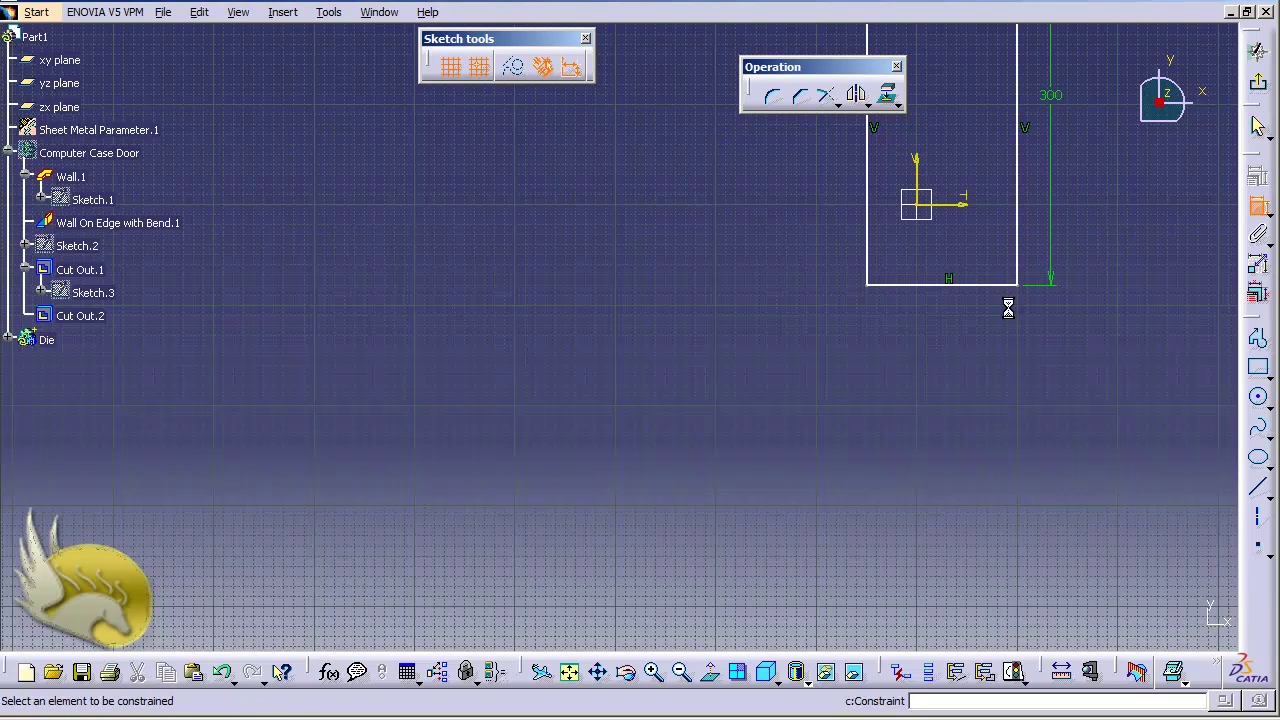
left_click(985, 285)
left_click(968, 342)
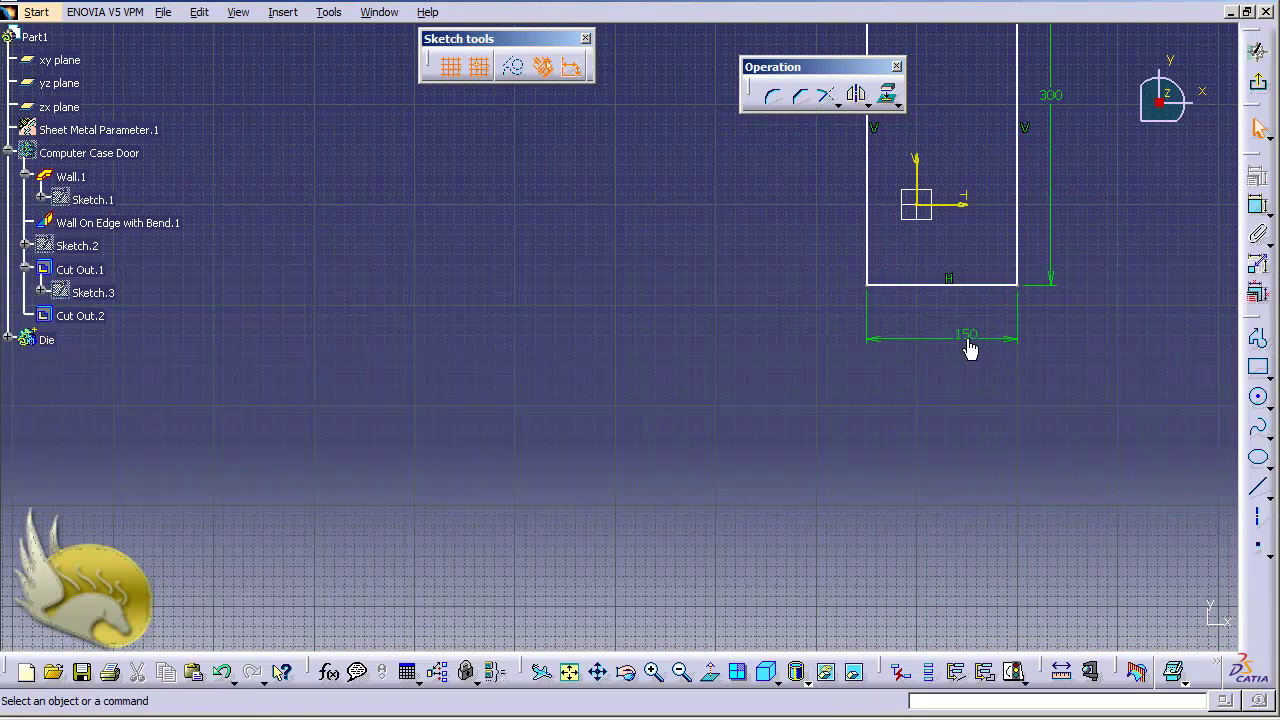
double_click(968, 342)
type("250mm")
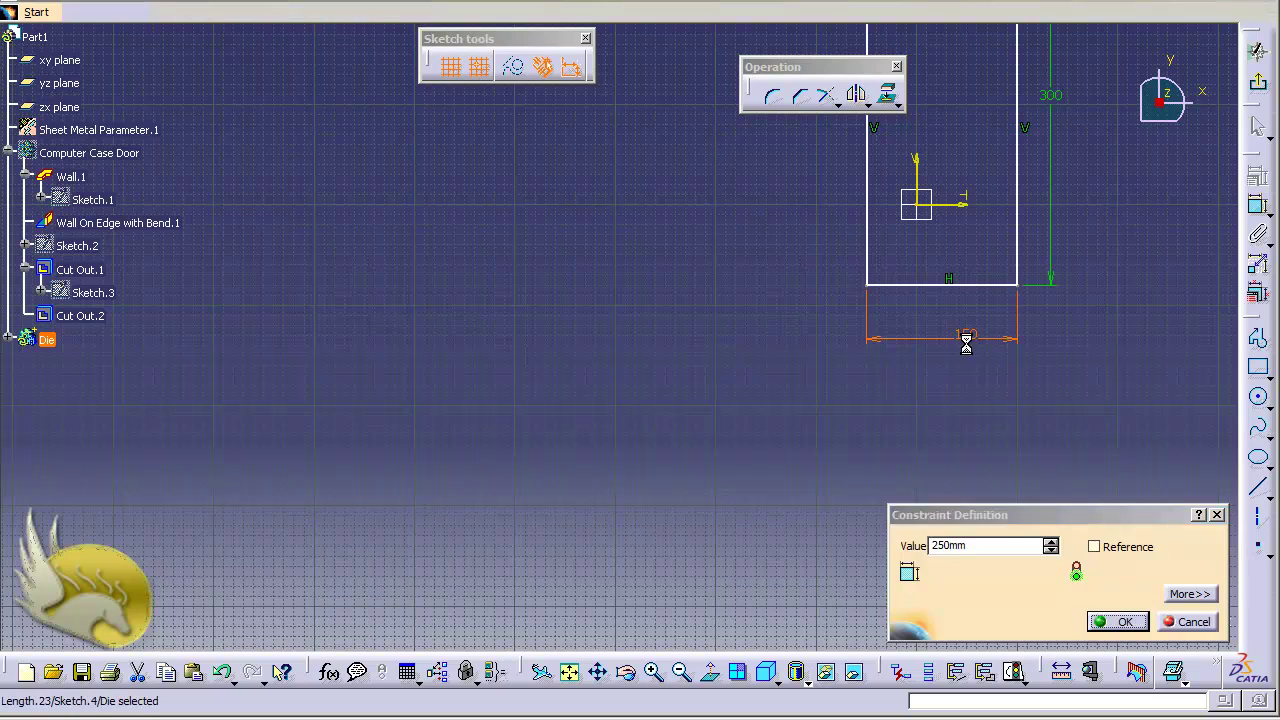
key("Return")
scroll(969, 395, "up", 3)
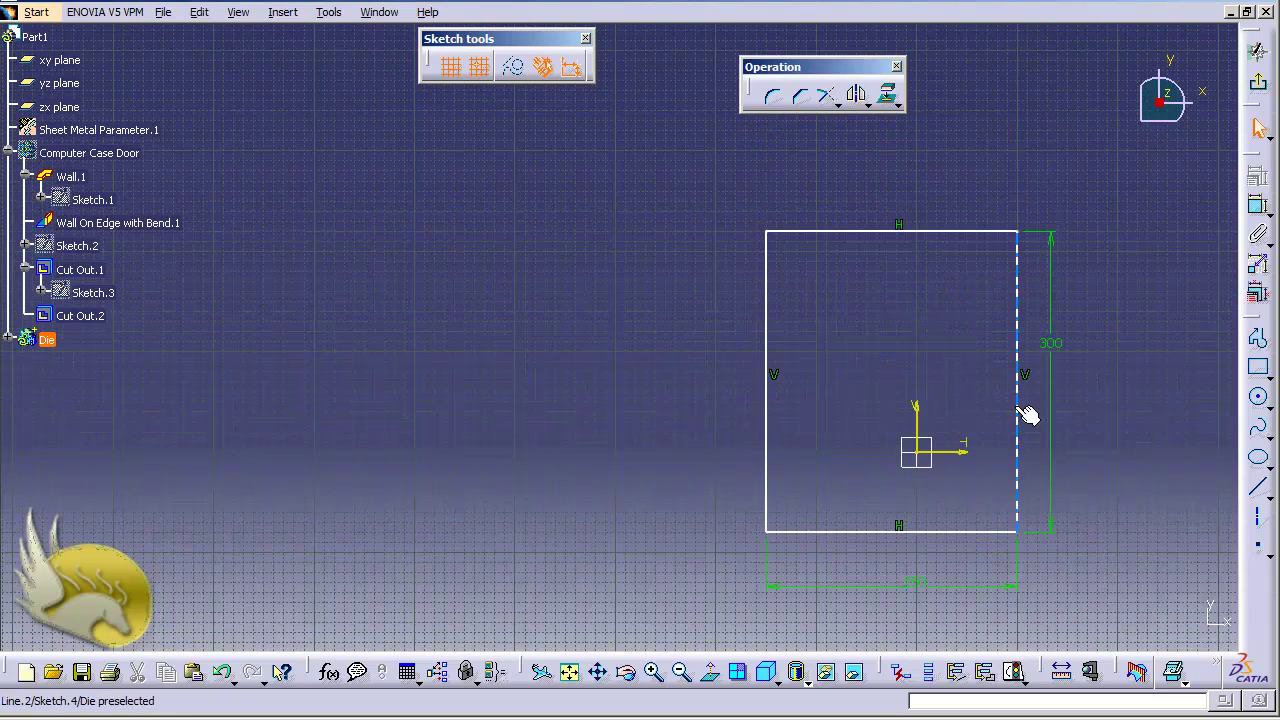
Constrain the rectangle's two vertical sides to be symmetric about the sketch's vertical axis
left_click(1017, 412)
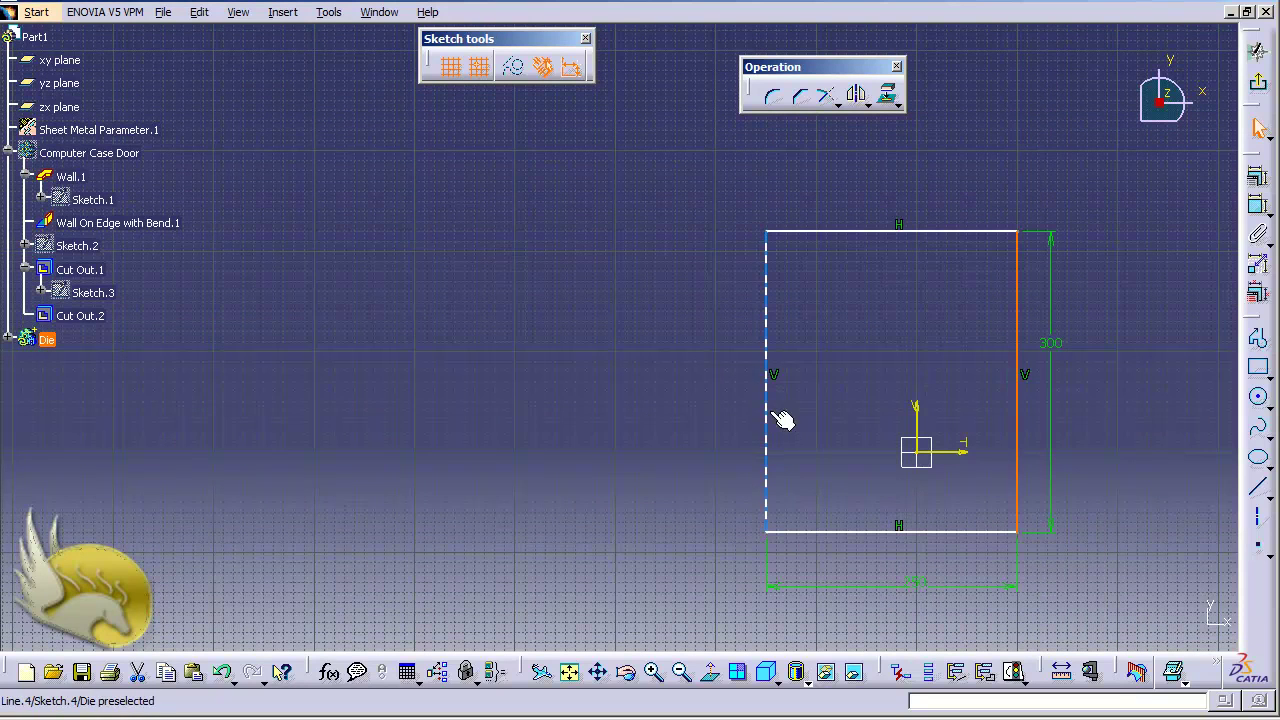
left_click(780, 418, "ctrl")
left_click(918, 412, "ctrl")
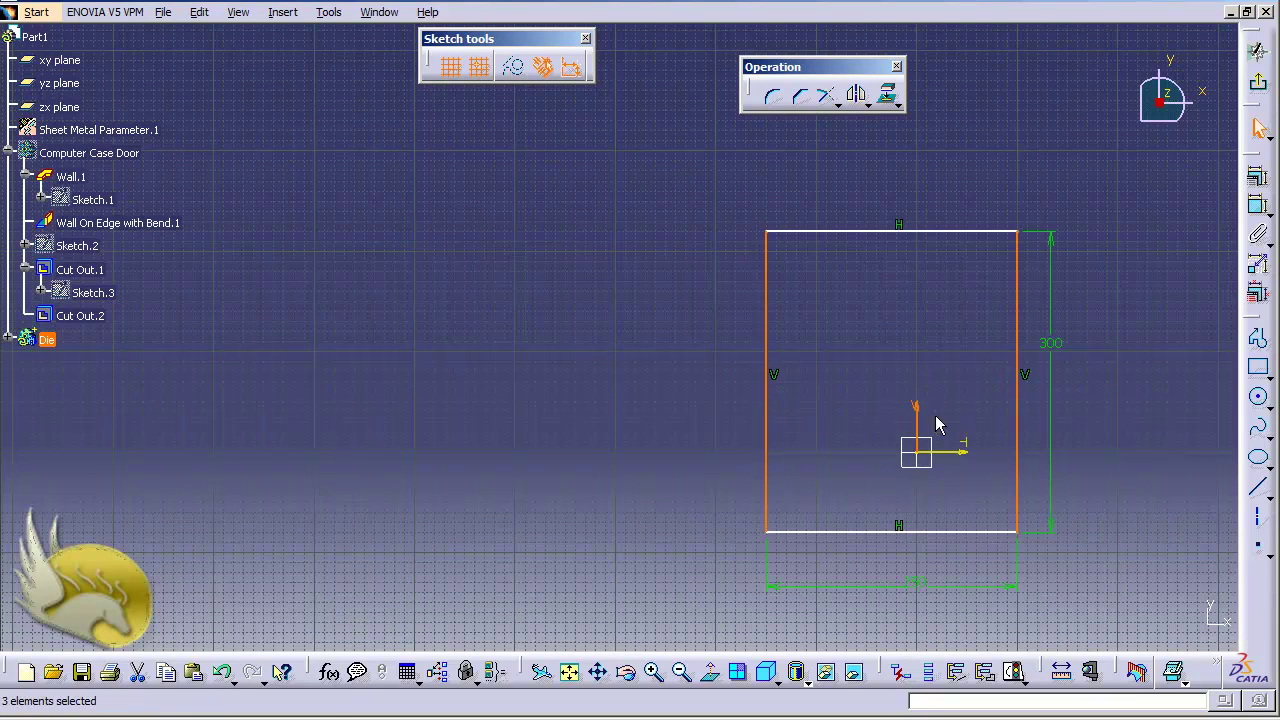
left_click(1258, 177)
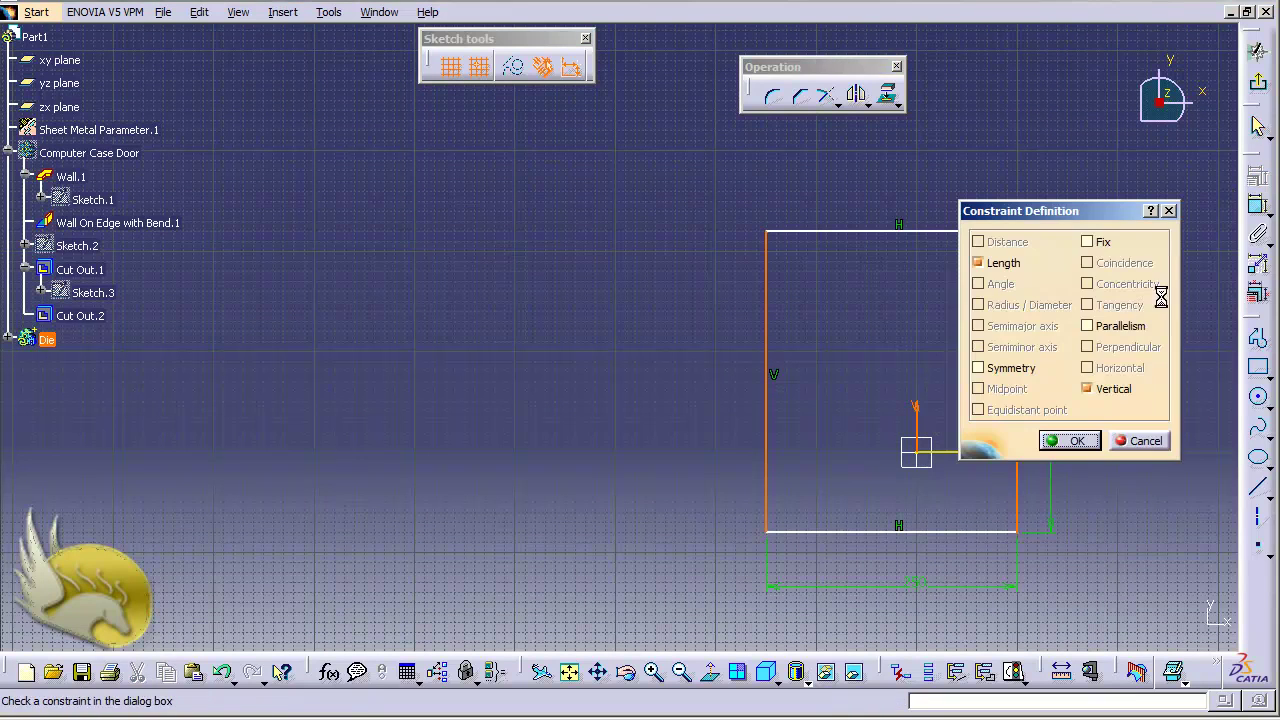
left_click(1030, 369)
left_click(1068, 441)
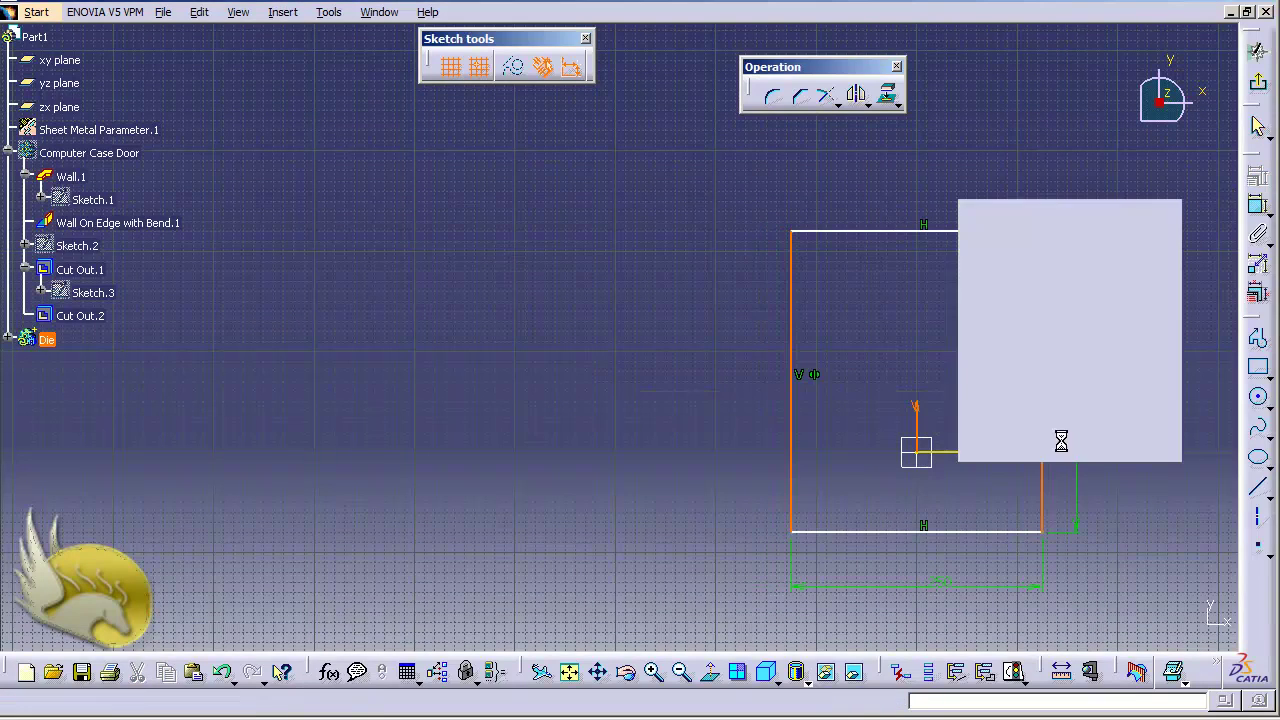
Constrain the rectangle's two horizontal sides to be symmetric about the sketch's horizontal axis
left_click(1012, 533)
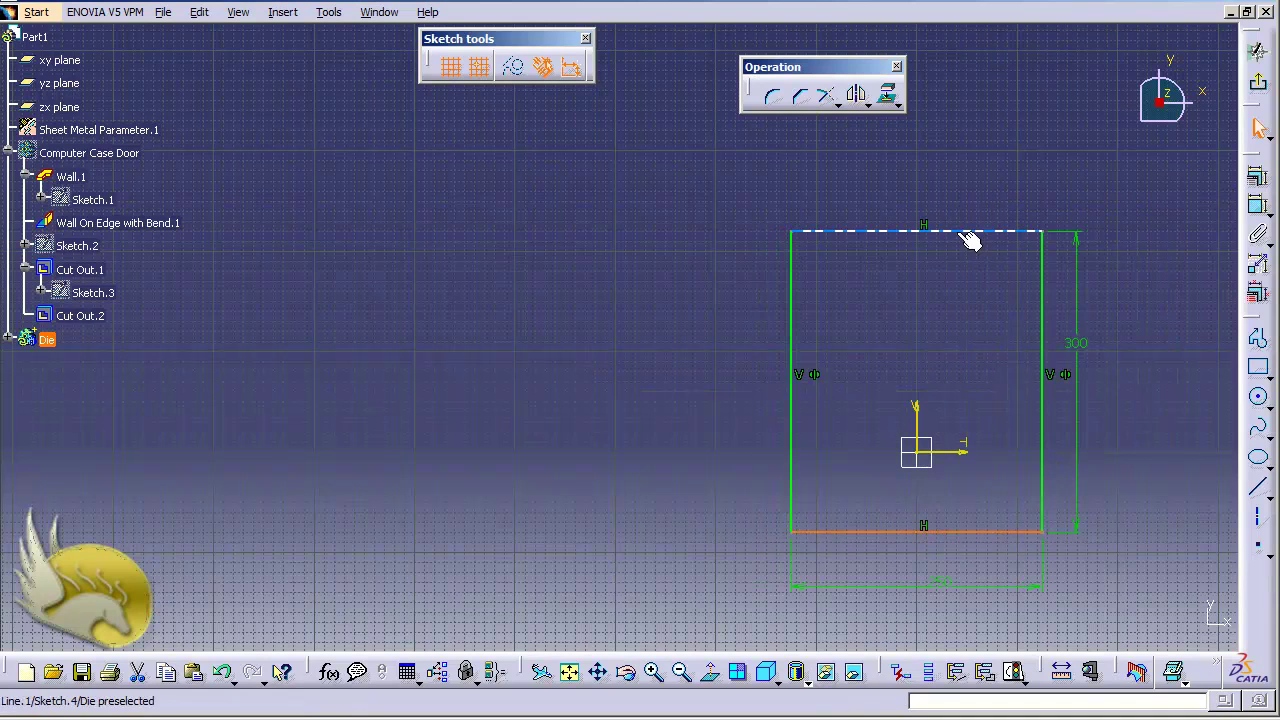
left_click(965, 232, "ctrl")
left_click(965, 455, "ctrl")
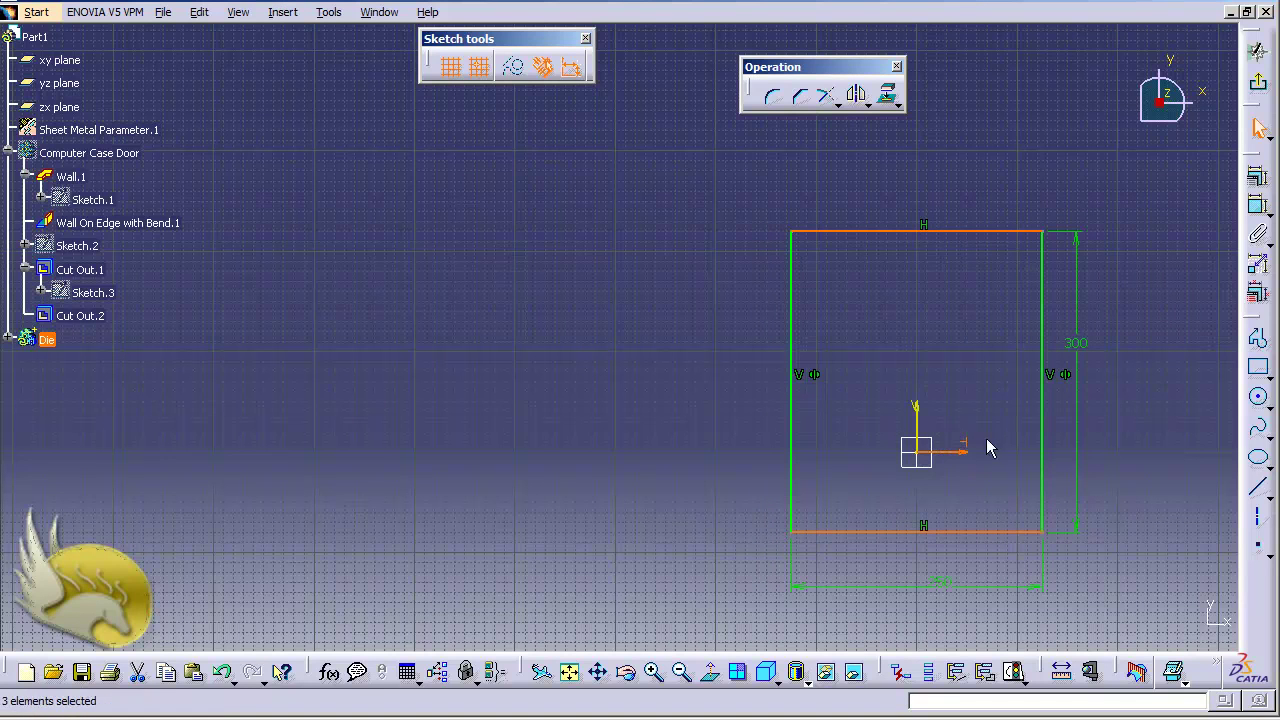
left_click(1258, 177)
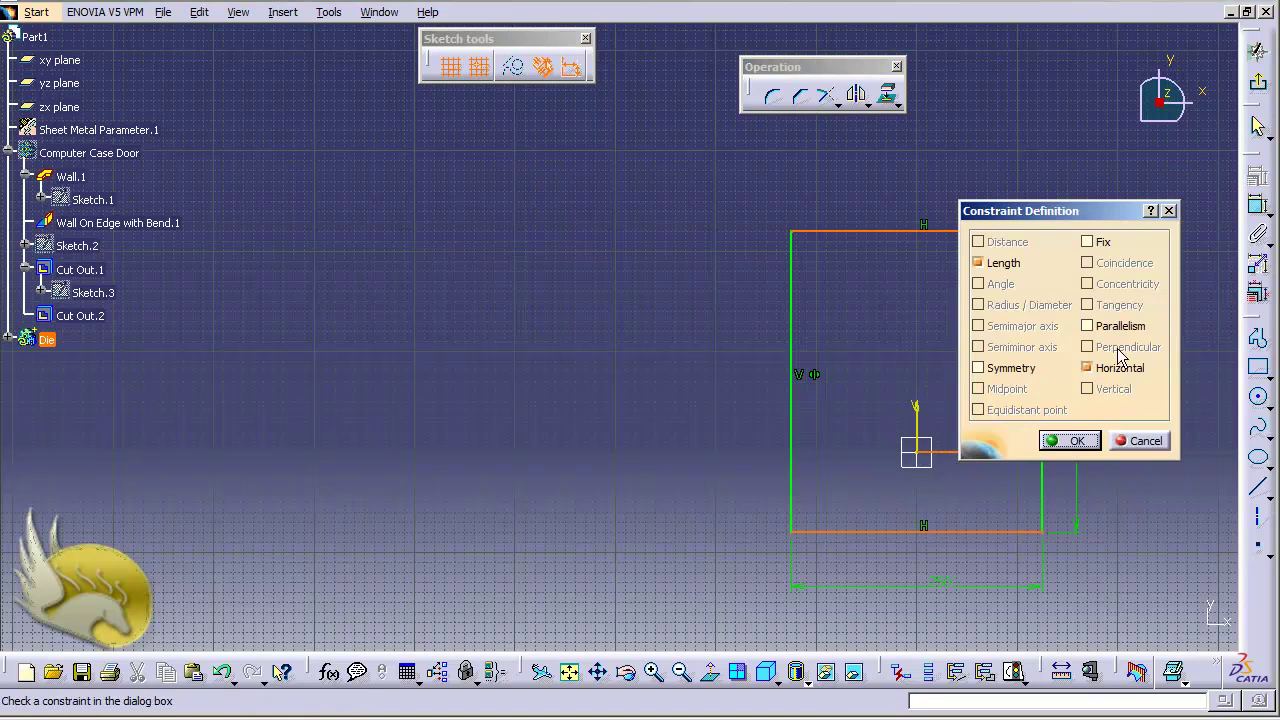
left_click(1008, 372)
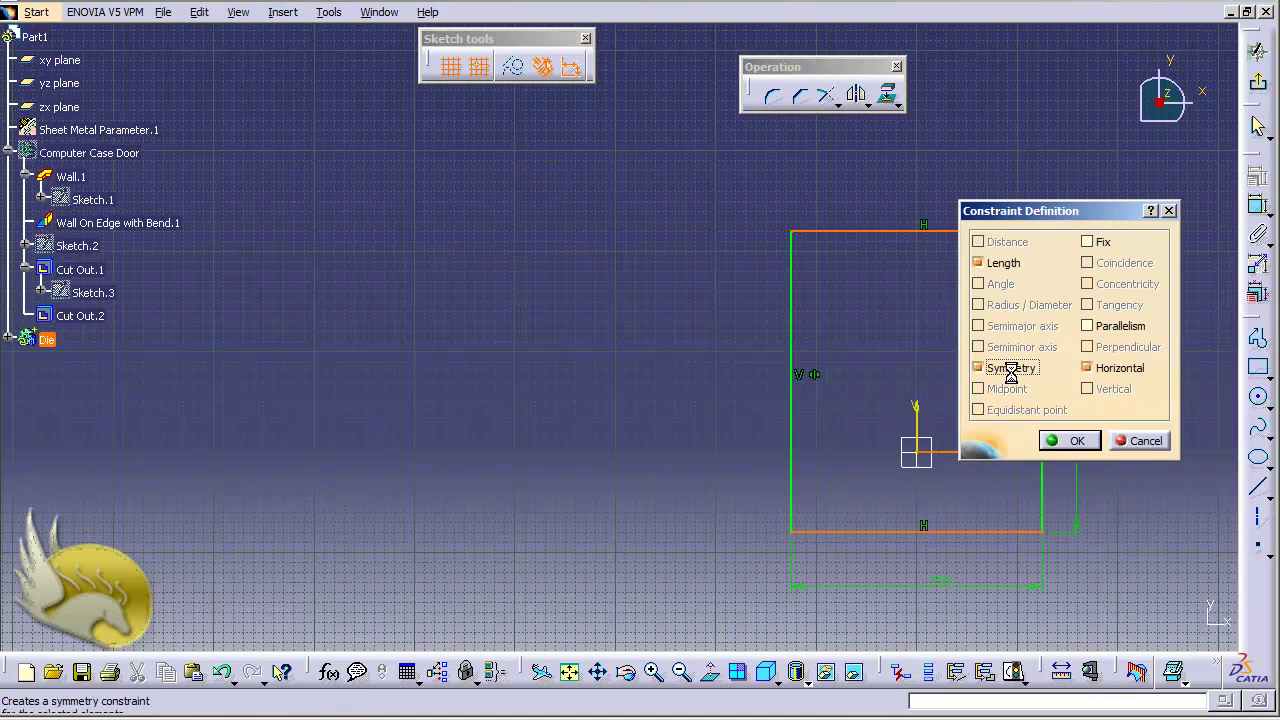
left_click(1068, 441)
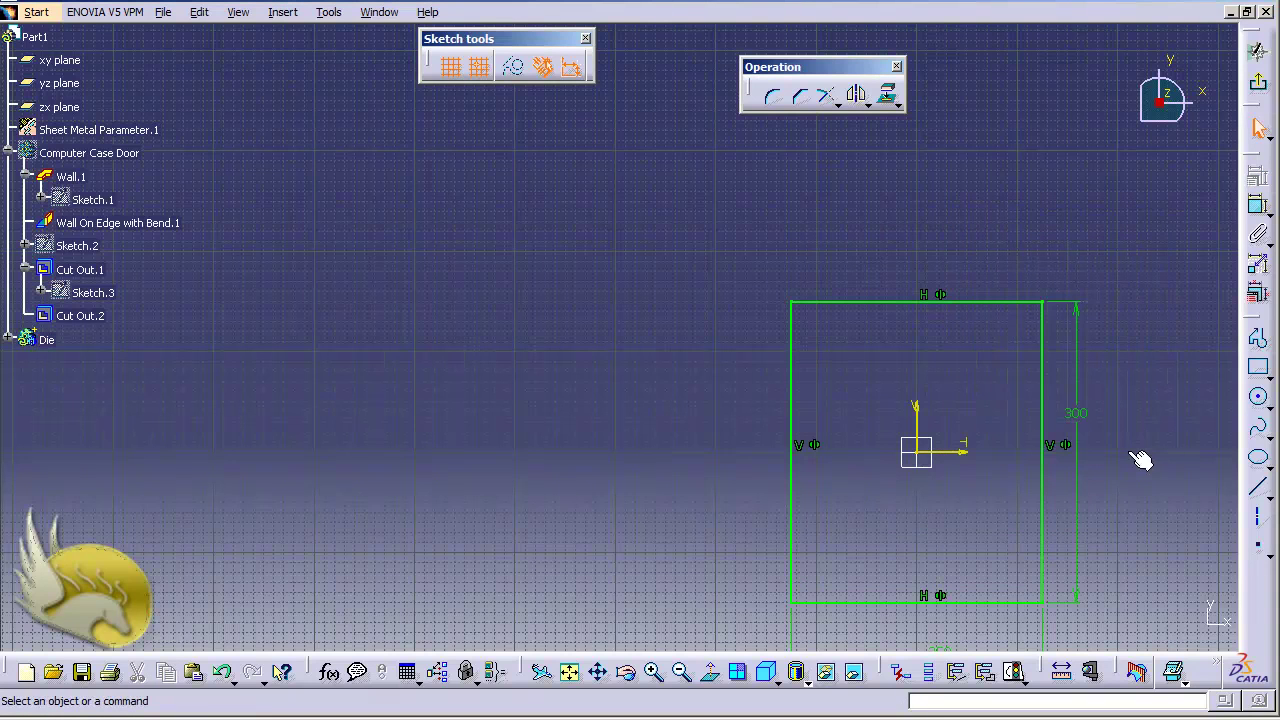
Finish the sketch and extrude the rectangle as a 50 mm pad with its direction reversed to go downward
left_click(1258, 82)
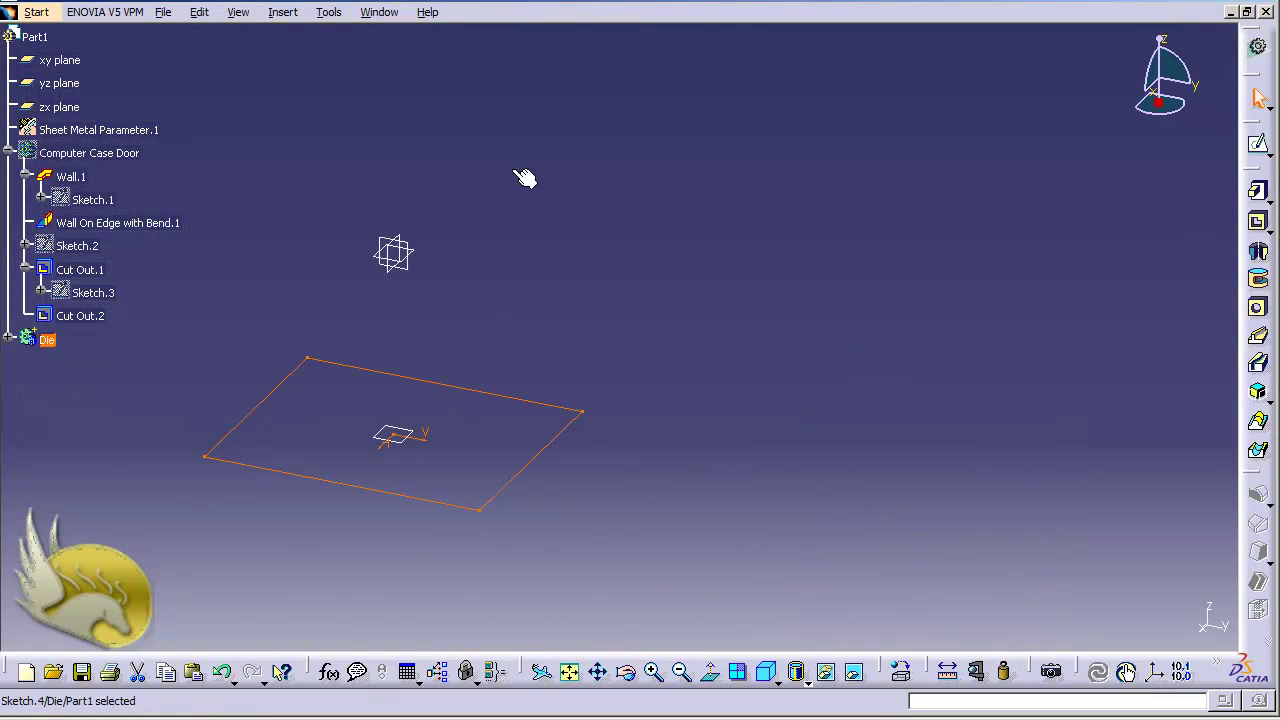
left_click(281, 13)
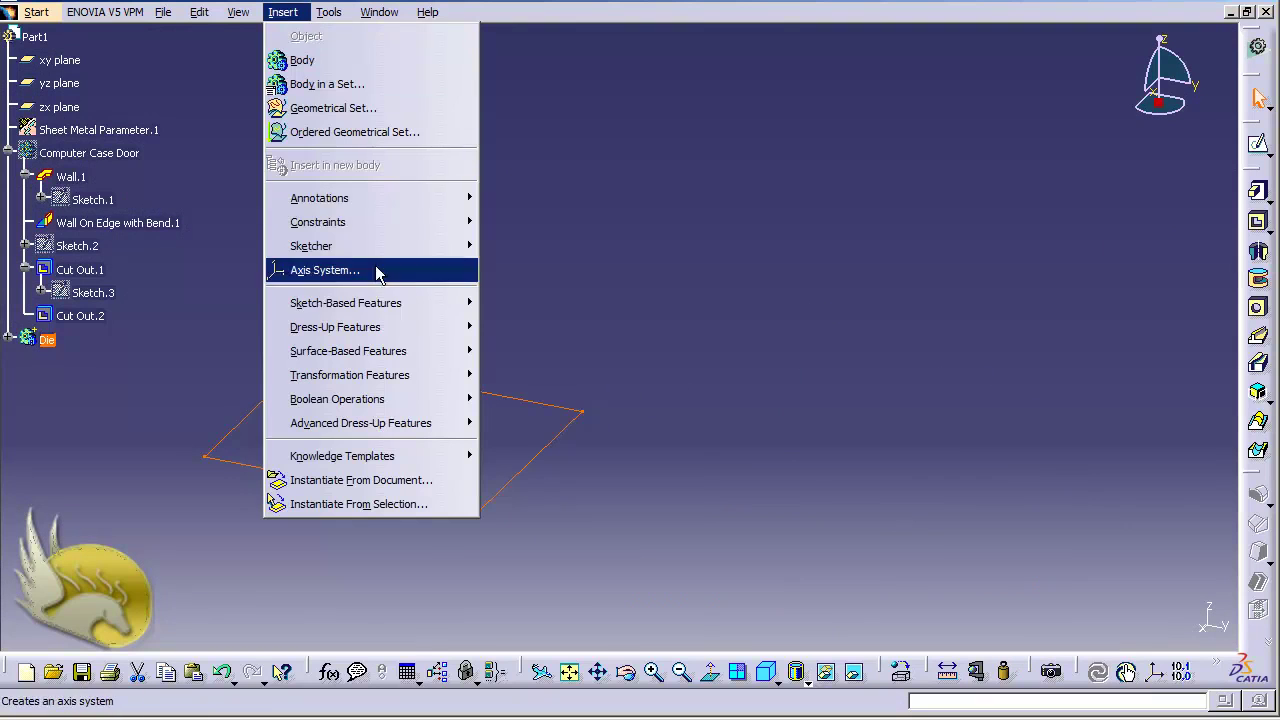
mouse_move(396, 305)
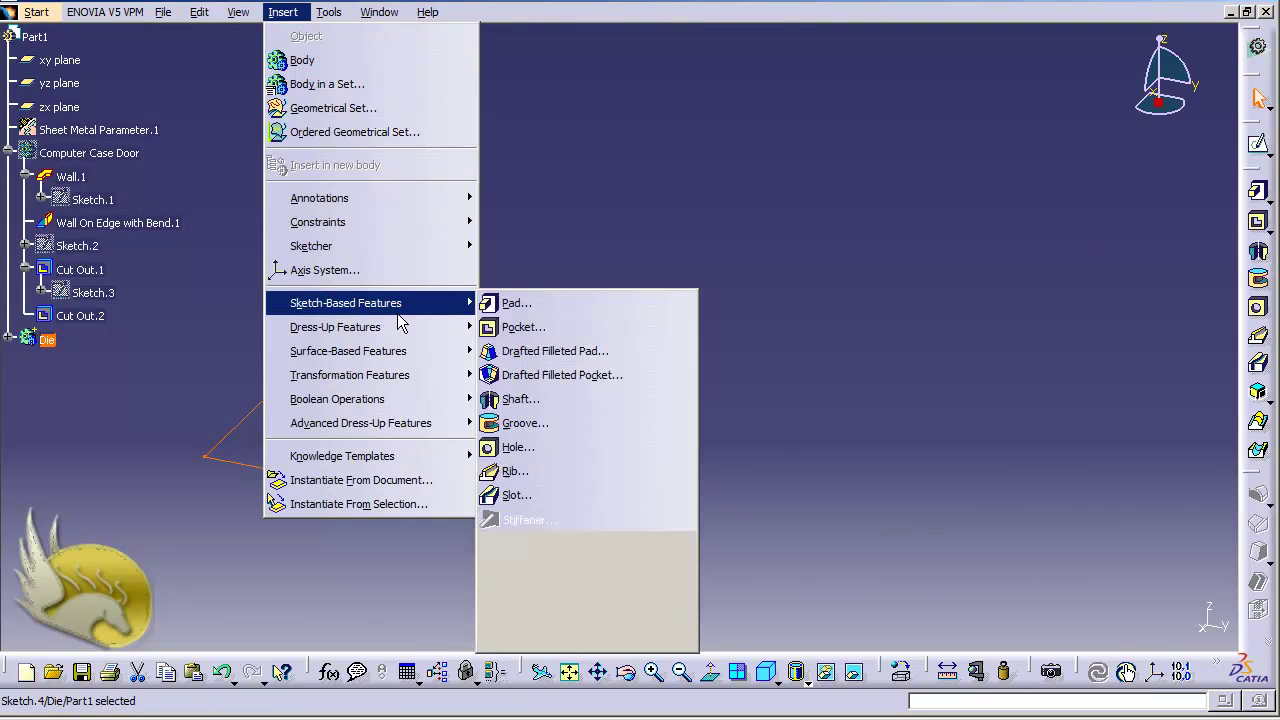
left_click(516, 303)
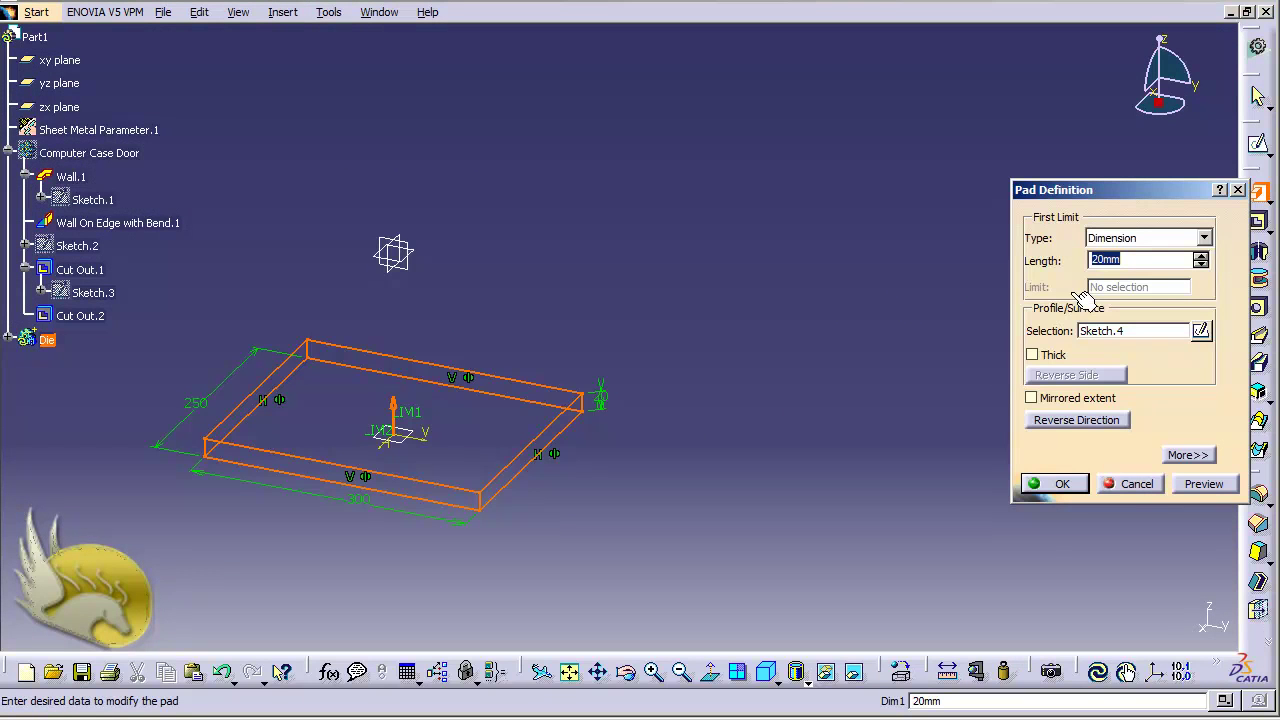
type("5")
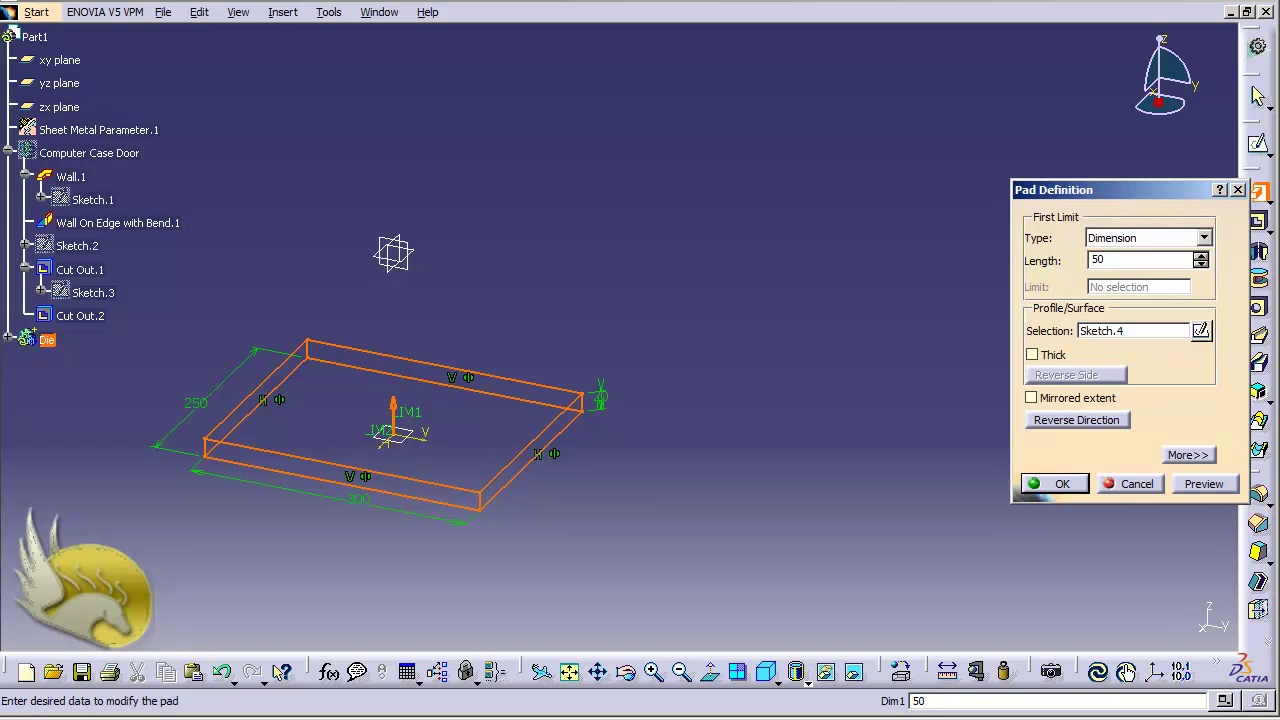
type("0")
left_click(1073, 422)
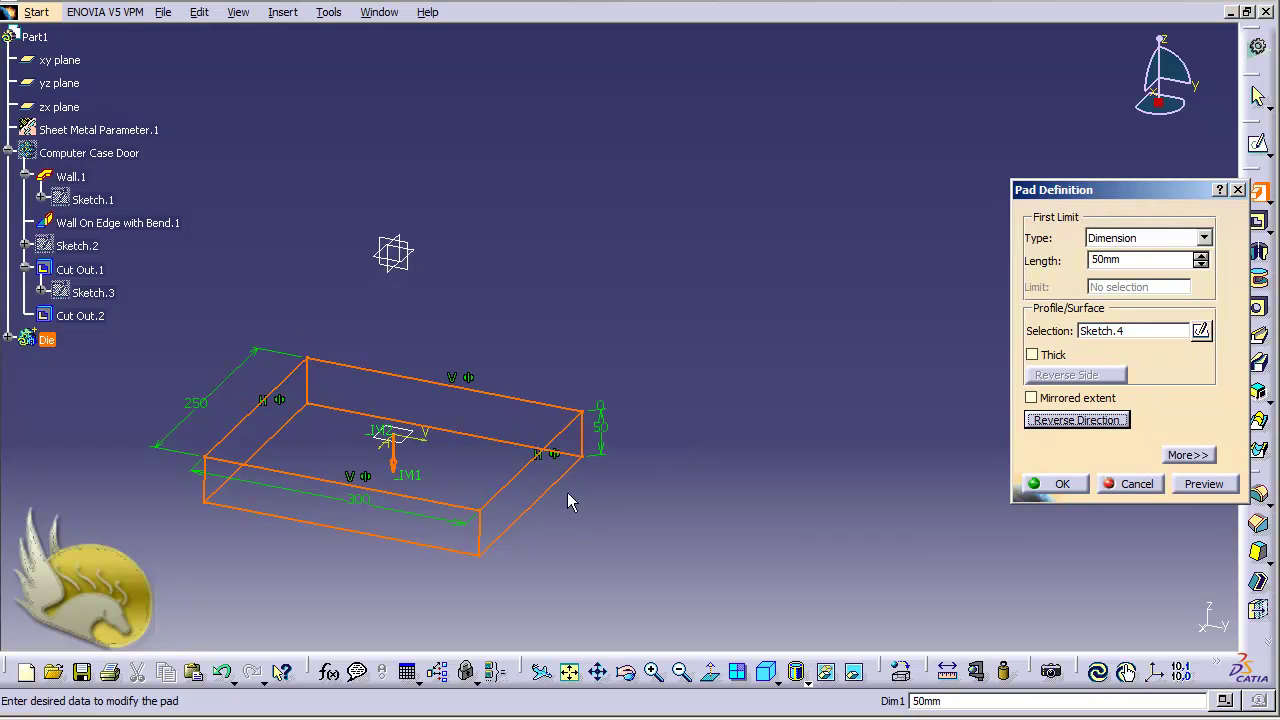
left_click(1040, 484)
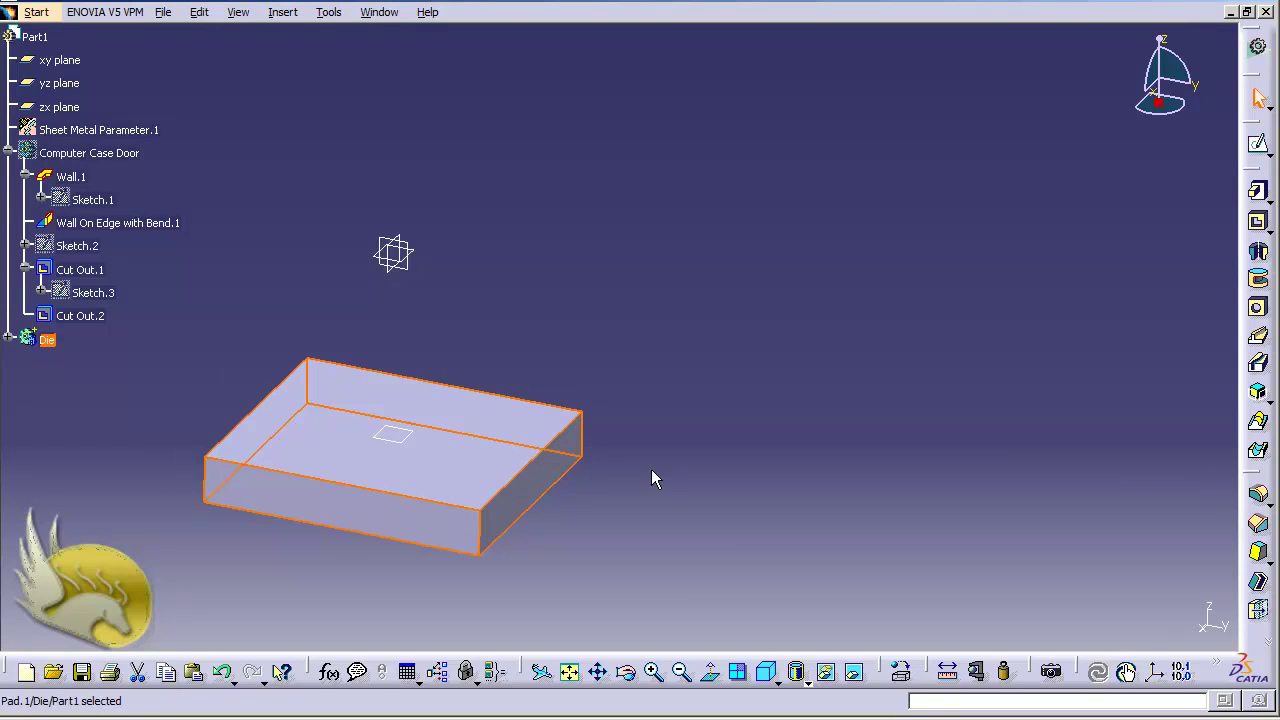
left_click(651, 469)
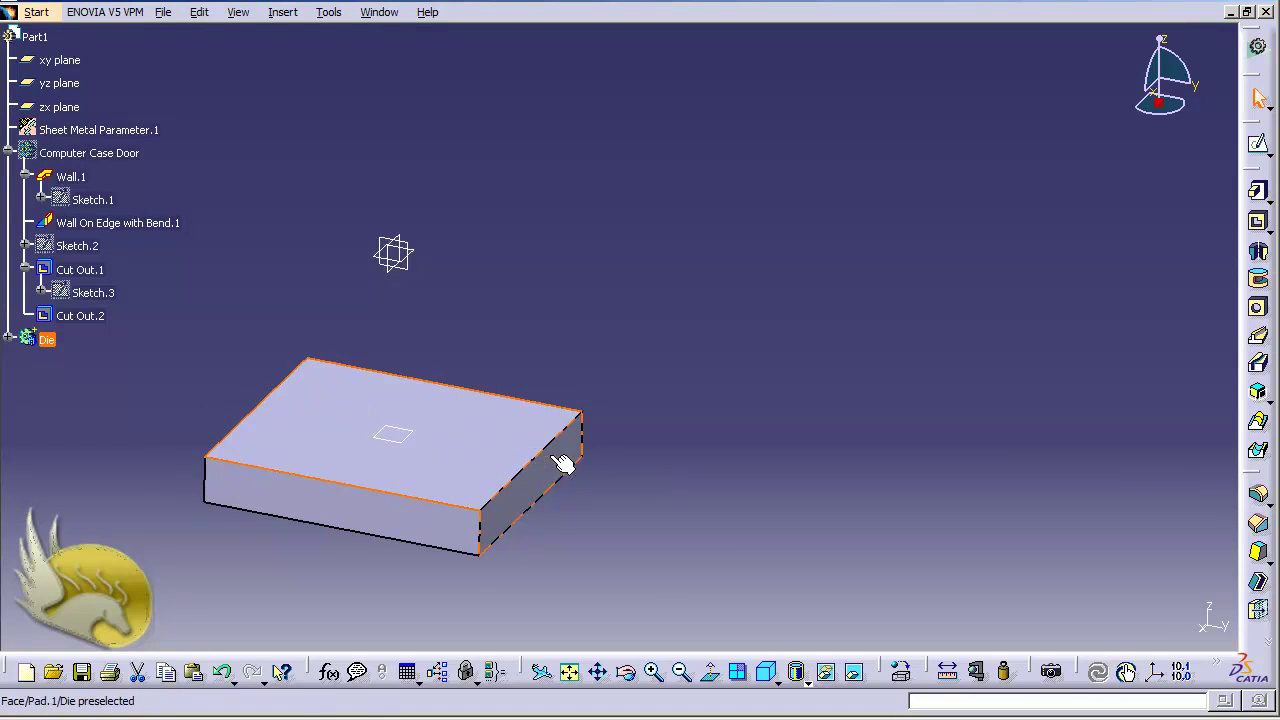
Expand the Die body and hide its offset plane, Plane.2
left_click(509, 464)
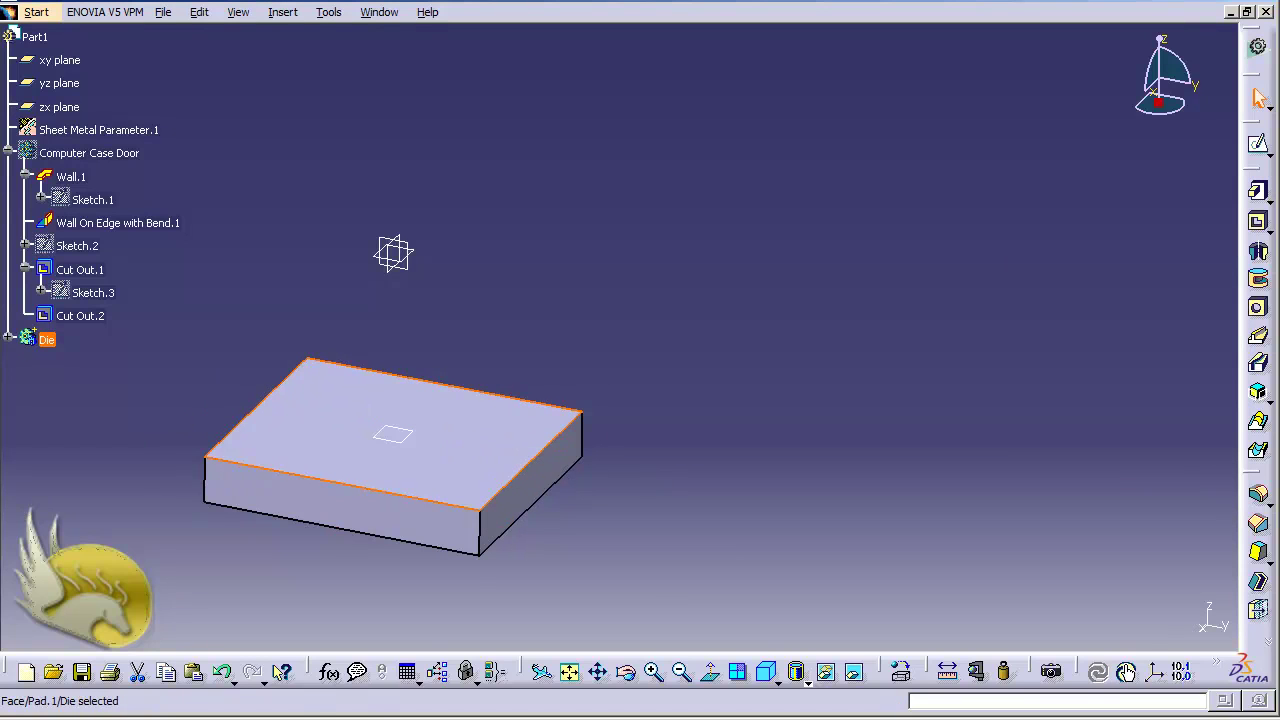
left_click(8, 338)
right_click(70, 374)
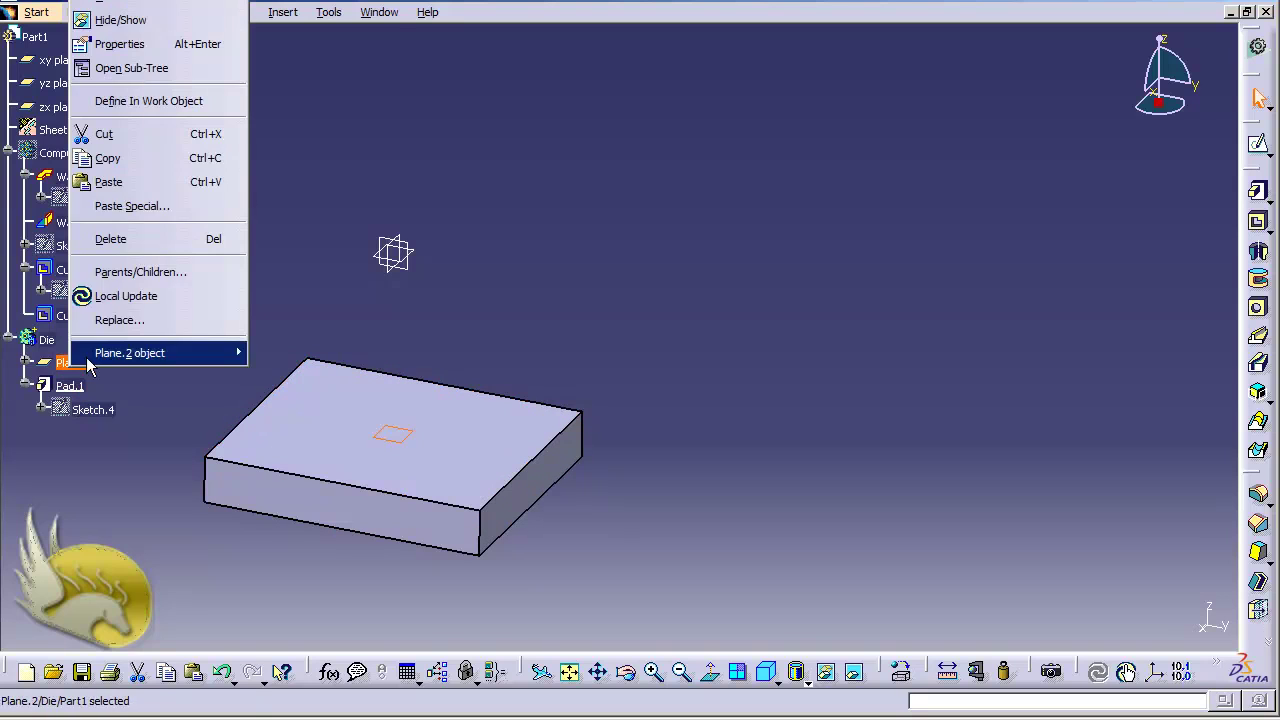
left_click(183, 22)
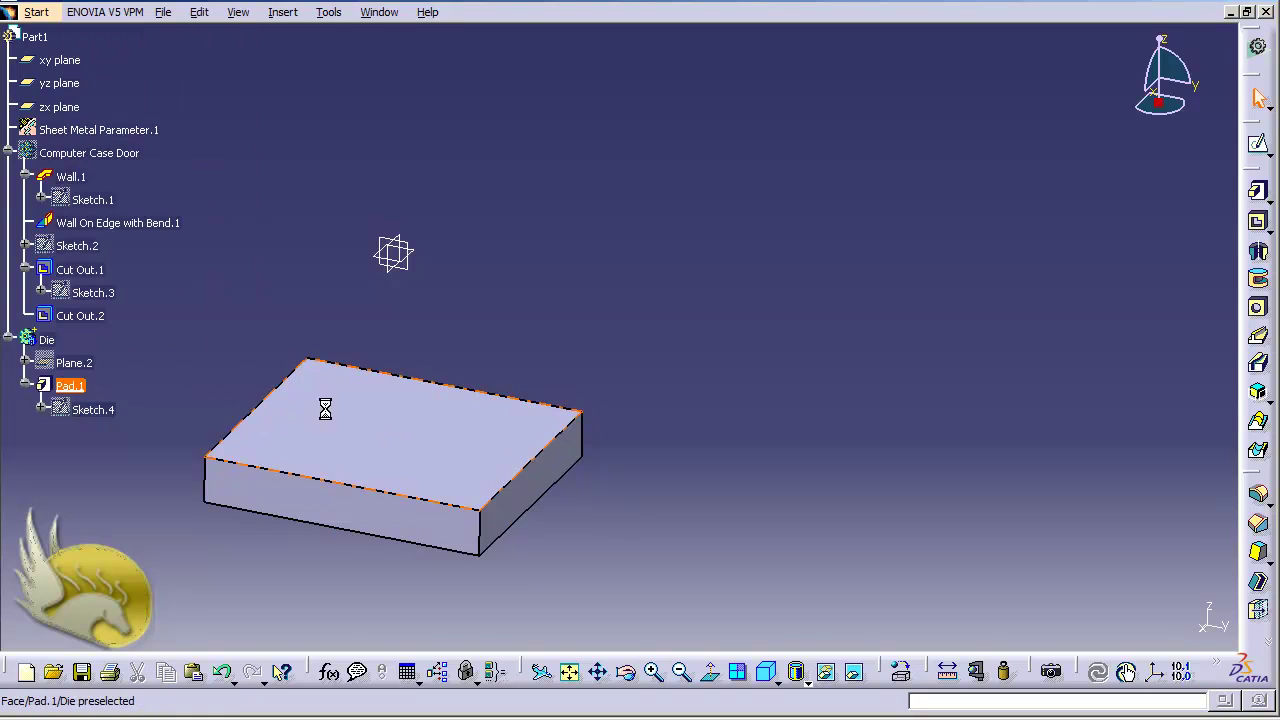
Start a sketch on the die block's top face and draw a circle about 156 mm in diameter centred on the origin
left_click(434, 456)
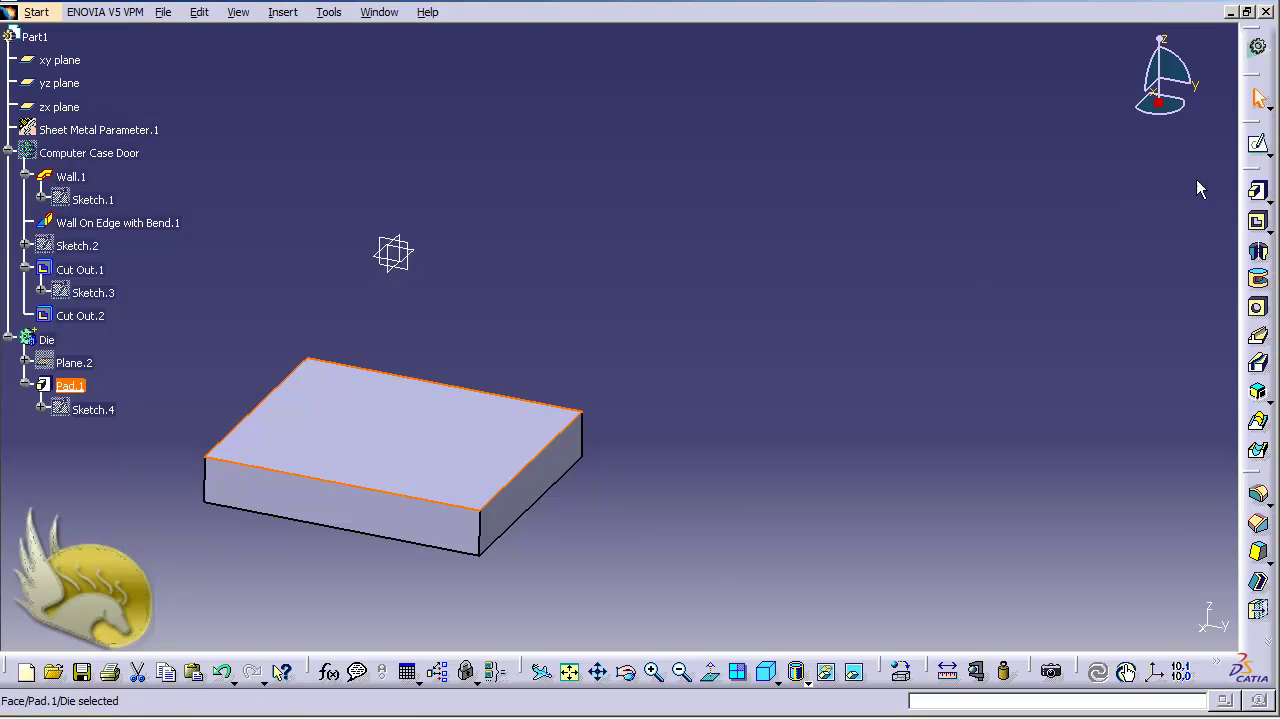
left_click(1257, 144)
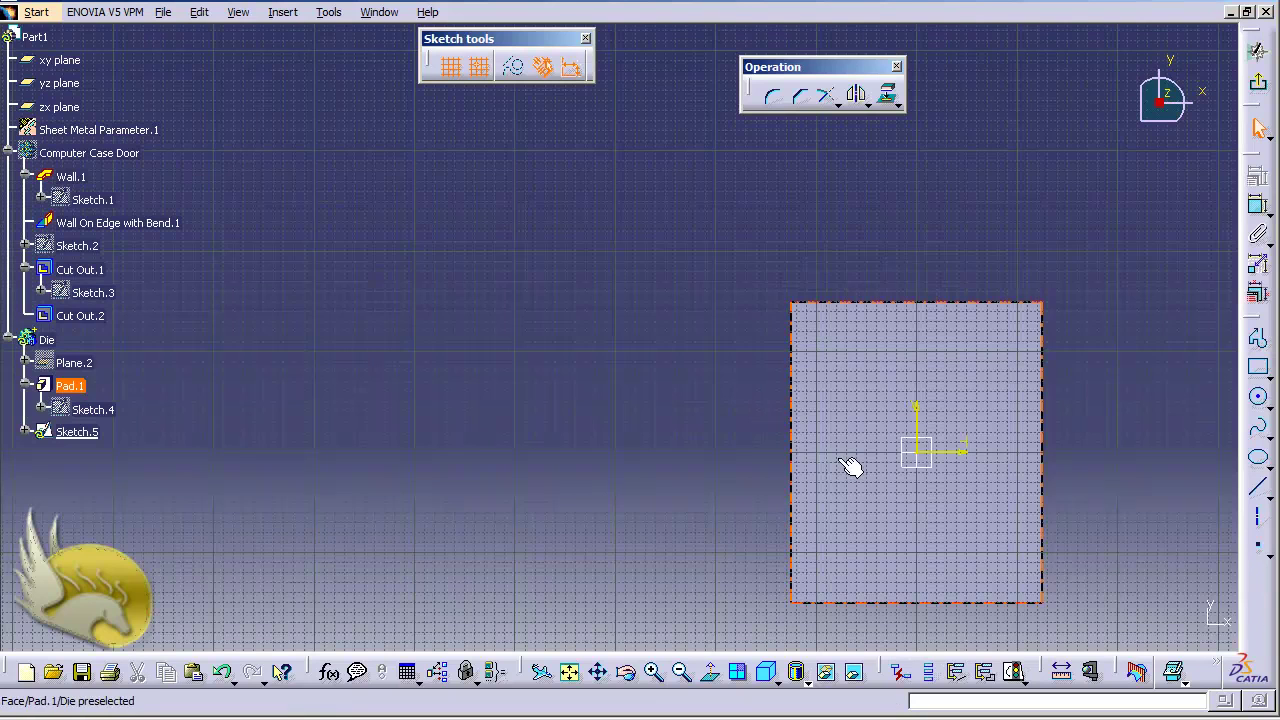
left_click(1258, 398)
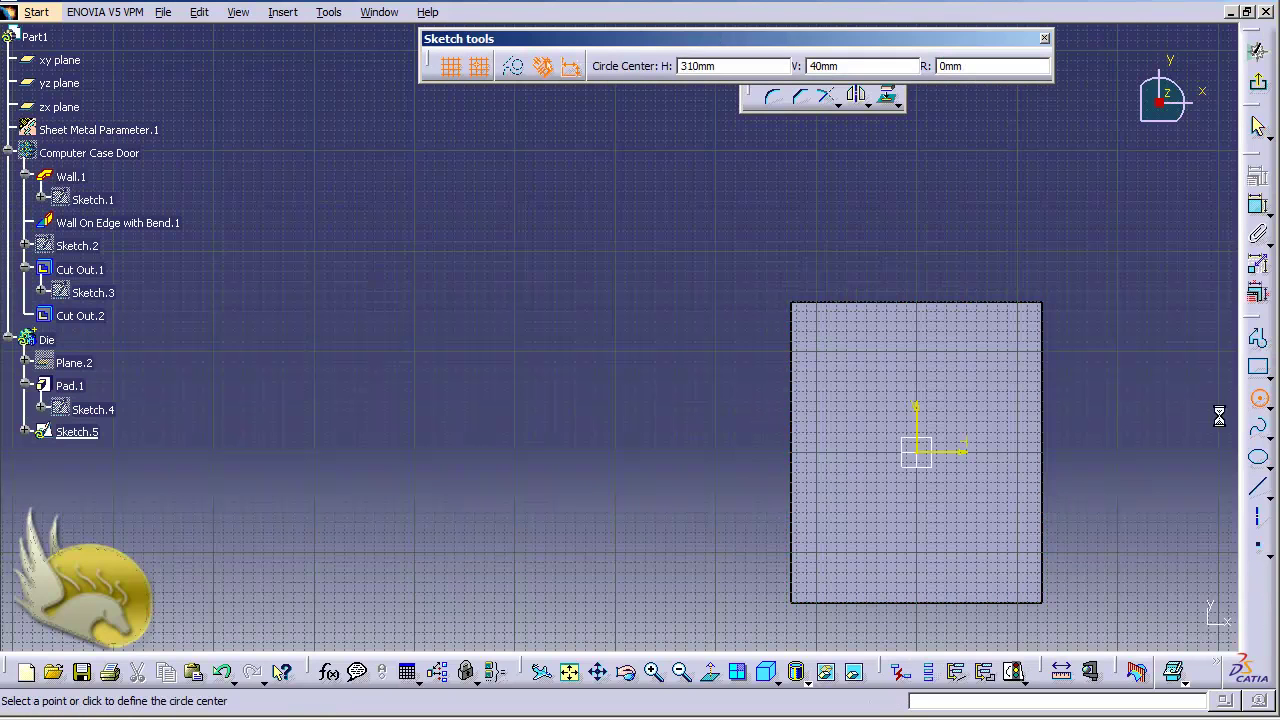
left_click(918, 455)
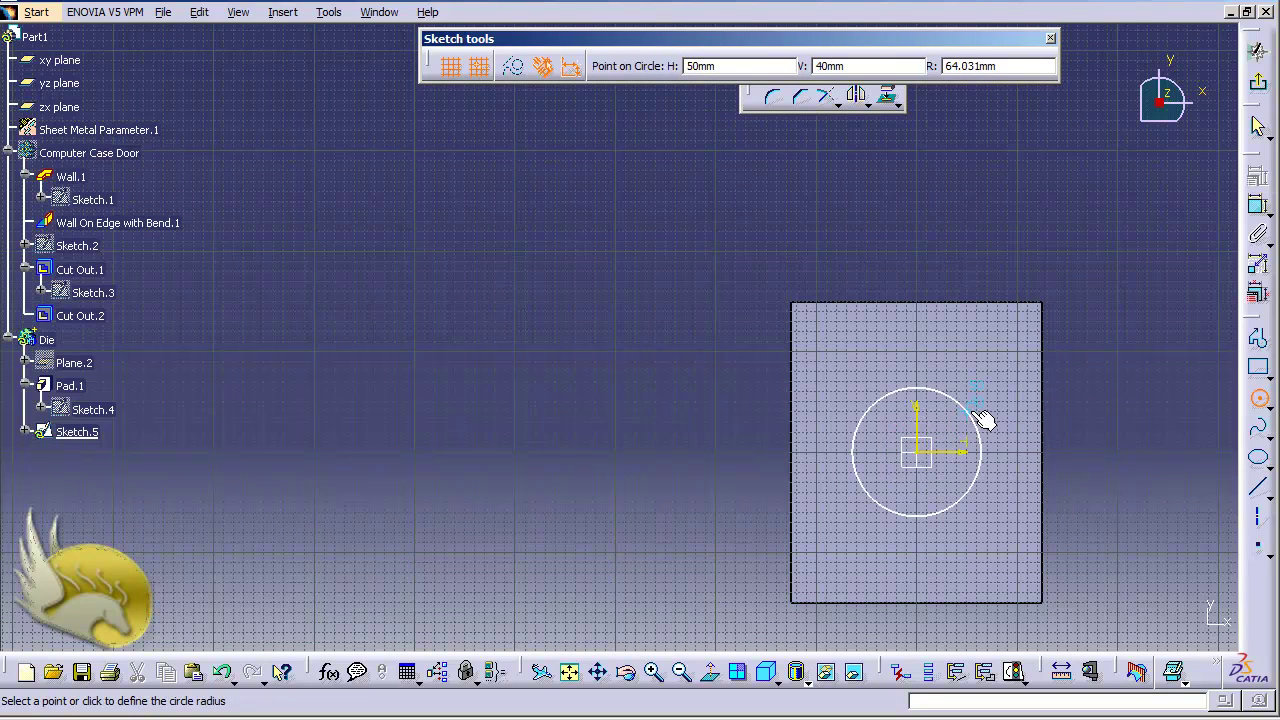
left_click(977, 410)
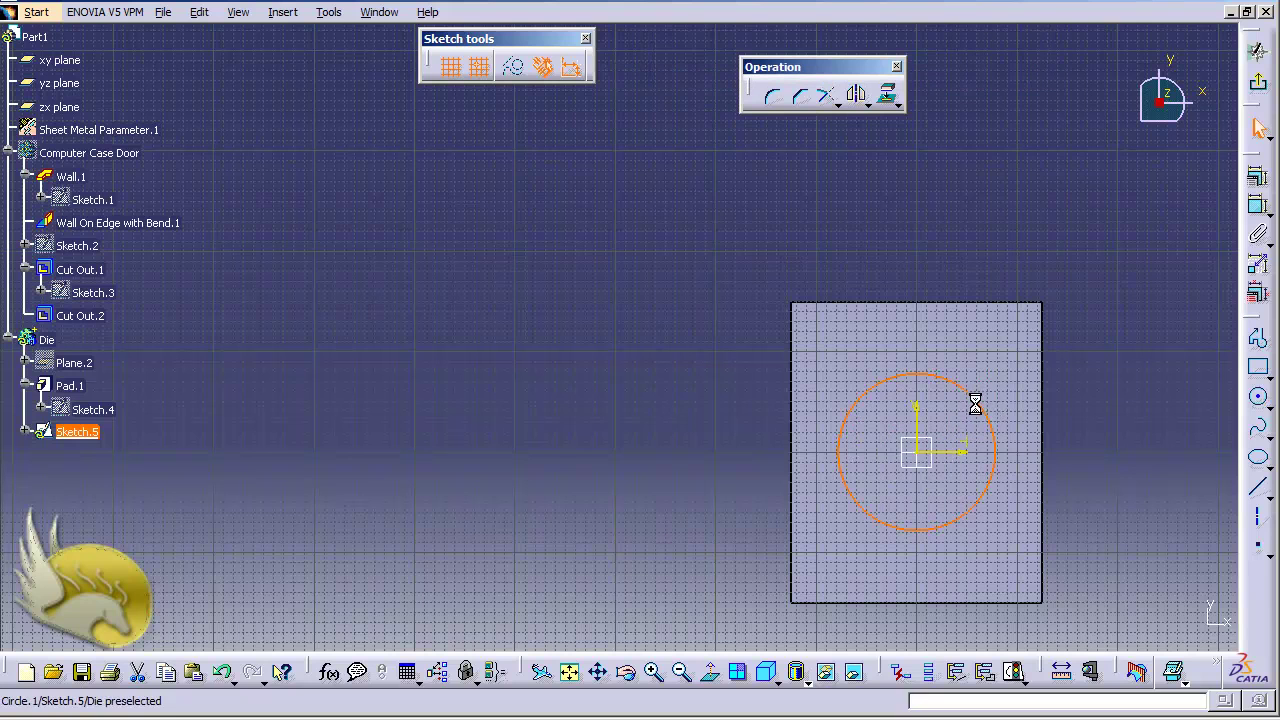
Dimension the circle's diameter and set it to 150 mm
left_click(1258, 205)
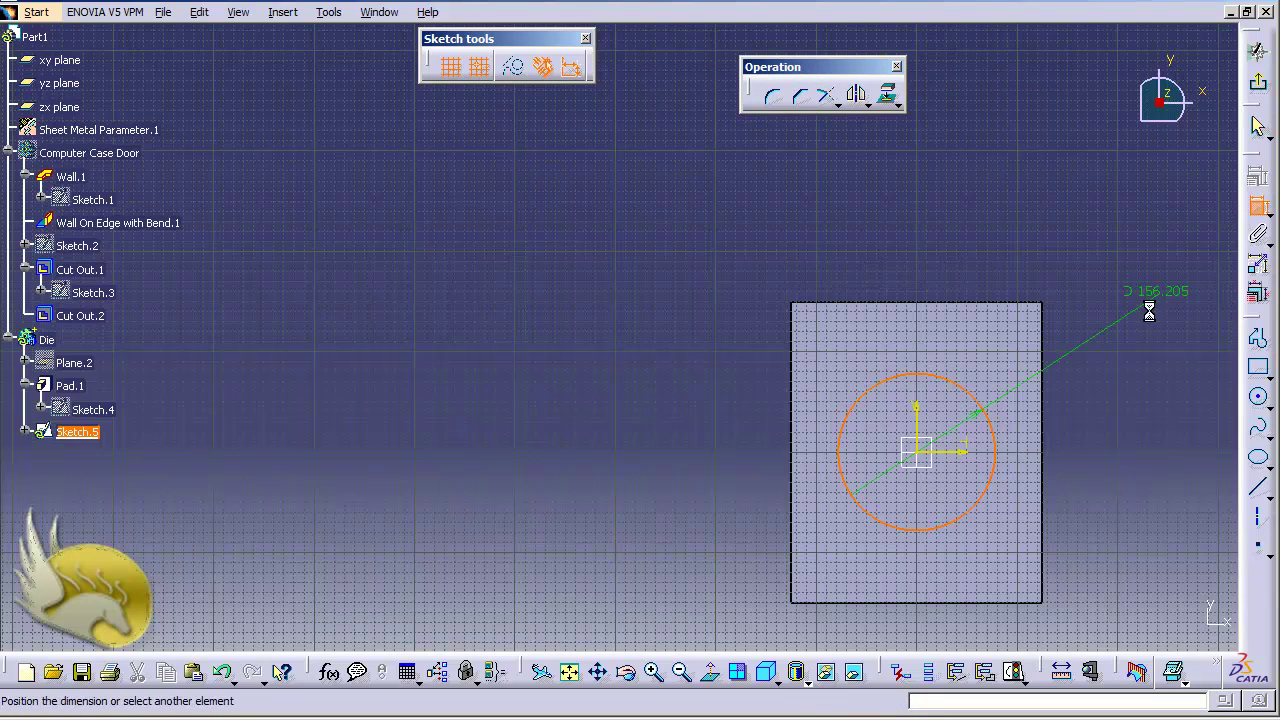
left_click(1146, 370)
double_click(1143, 356)
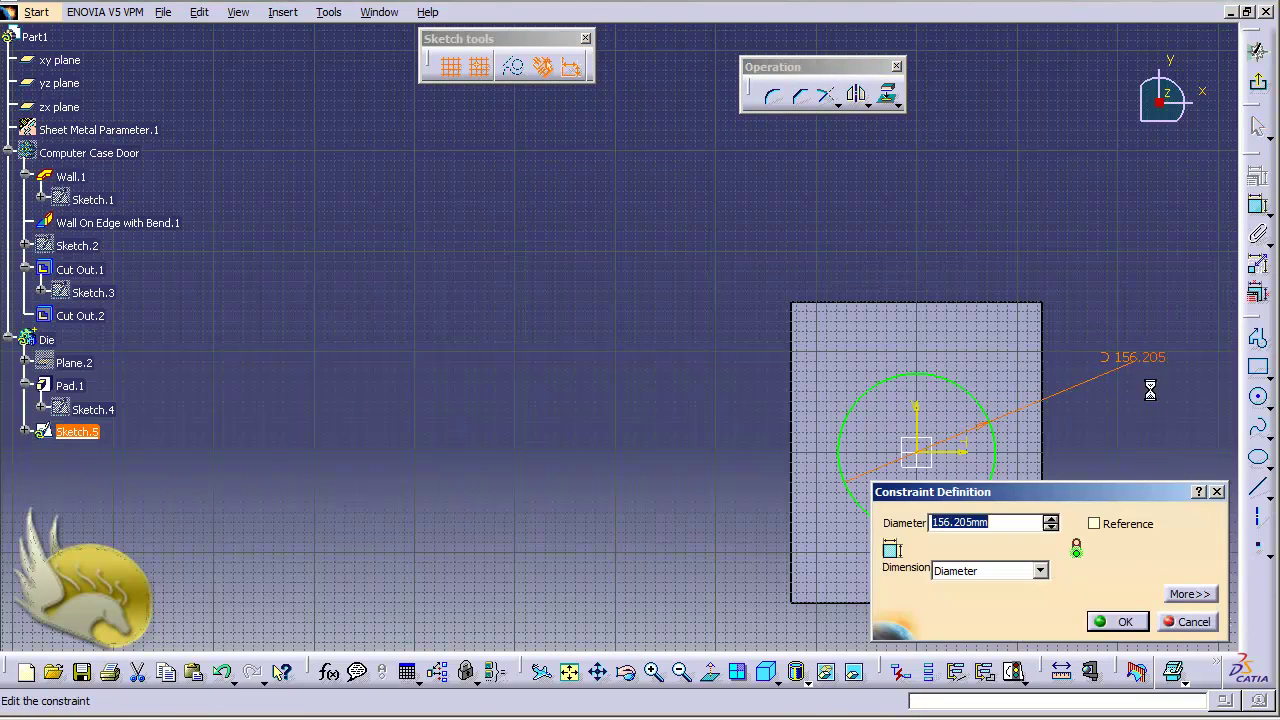
type("150")
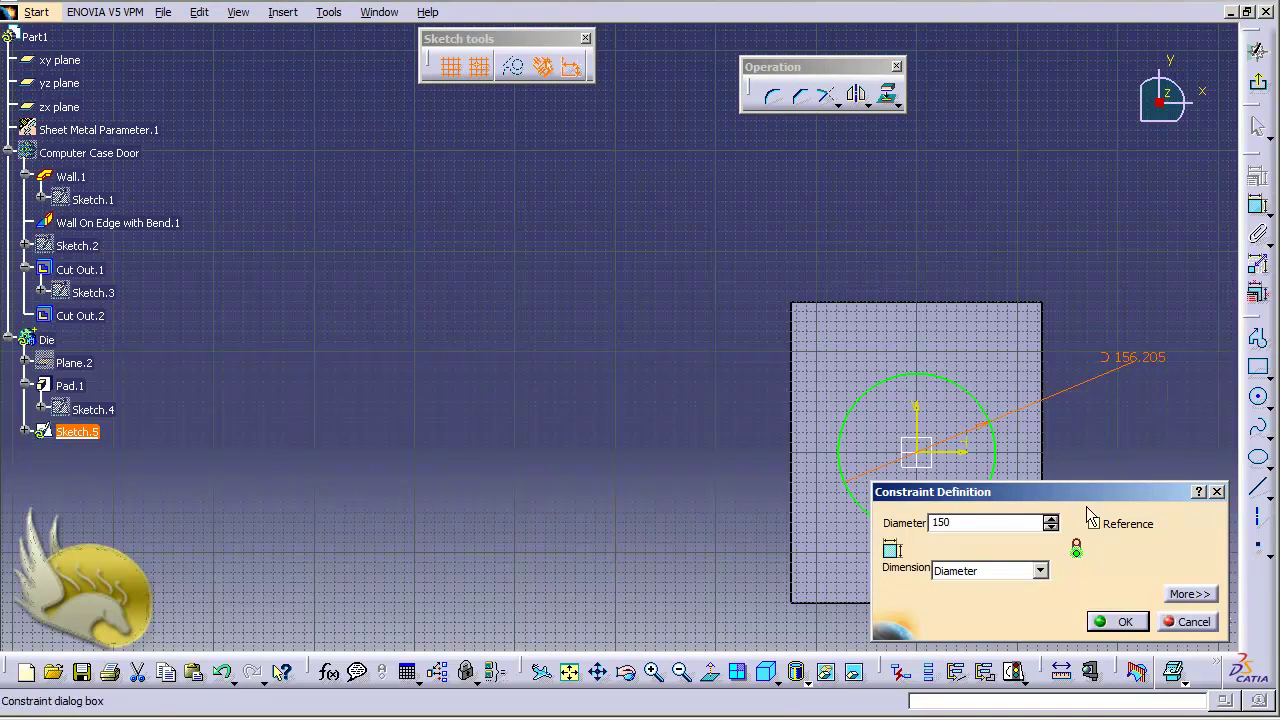
left_click(1124, 622)
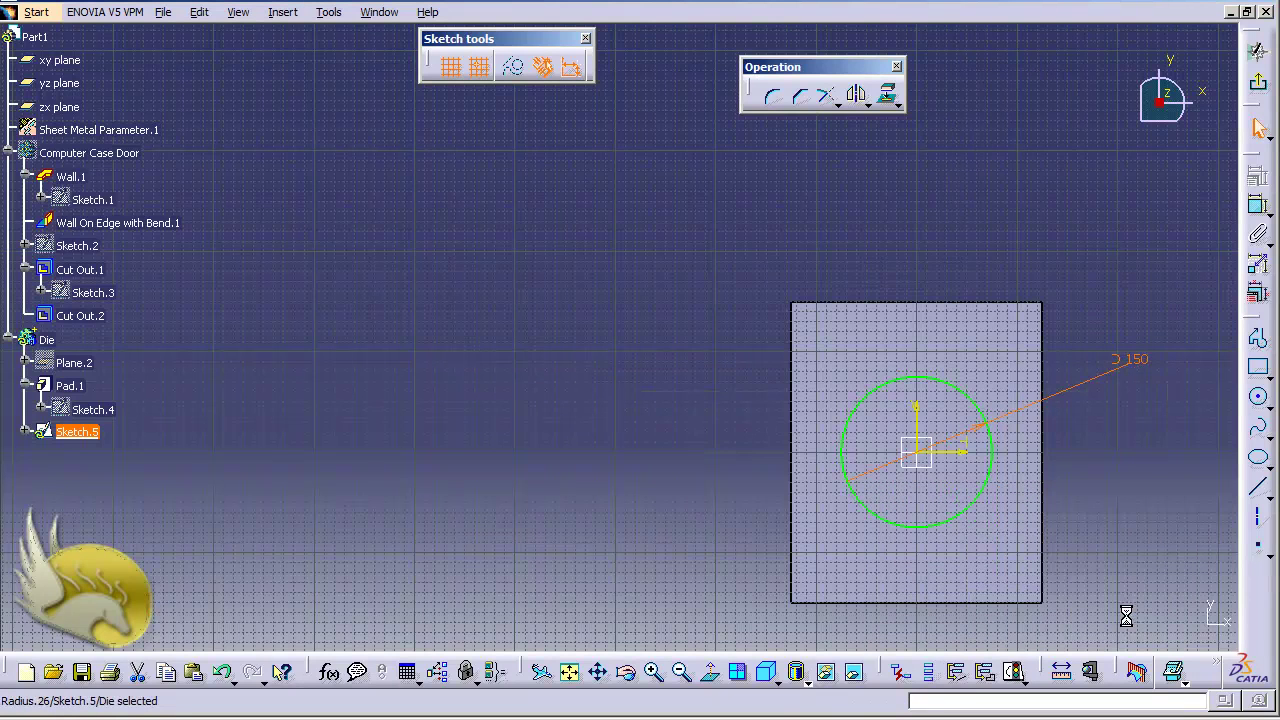
Finish the sketch and cut the circle into the die block's top face as a pocket 5 mm deep
left_click(1258, 81)
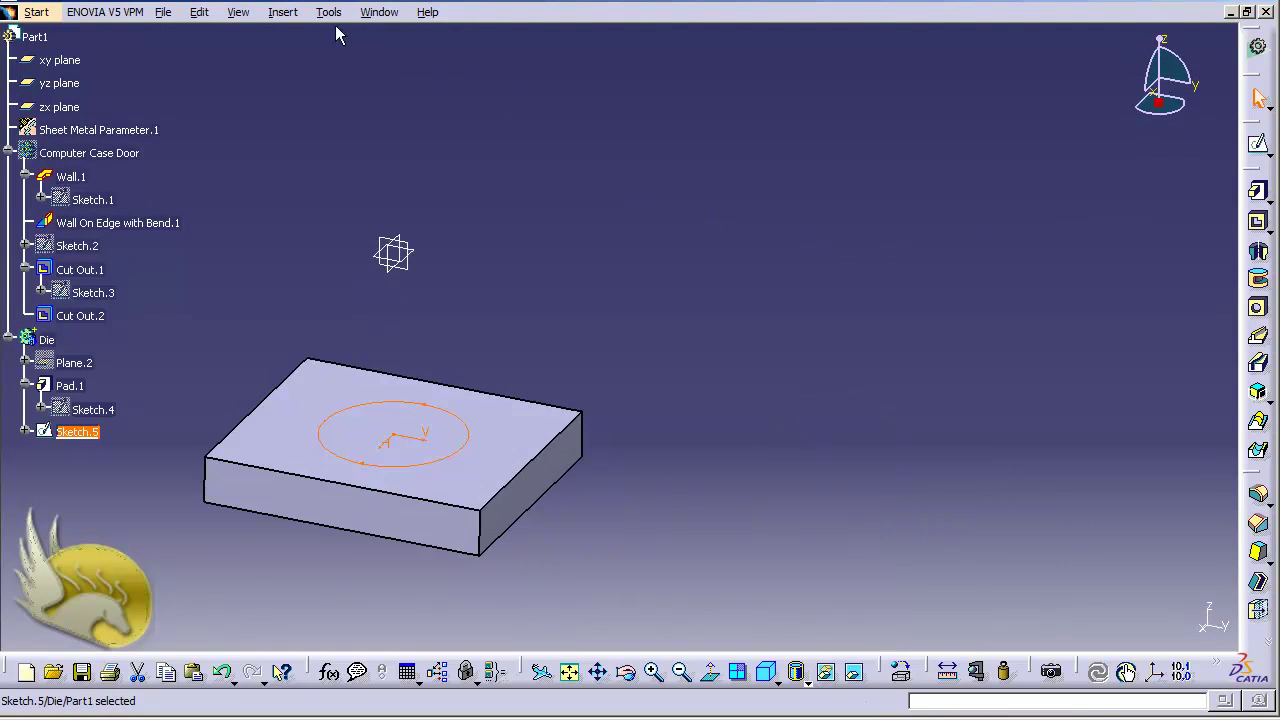
left_click(282, 12)
mouse_move(418, 312)
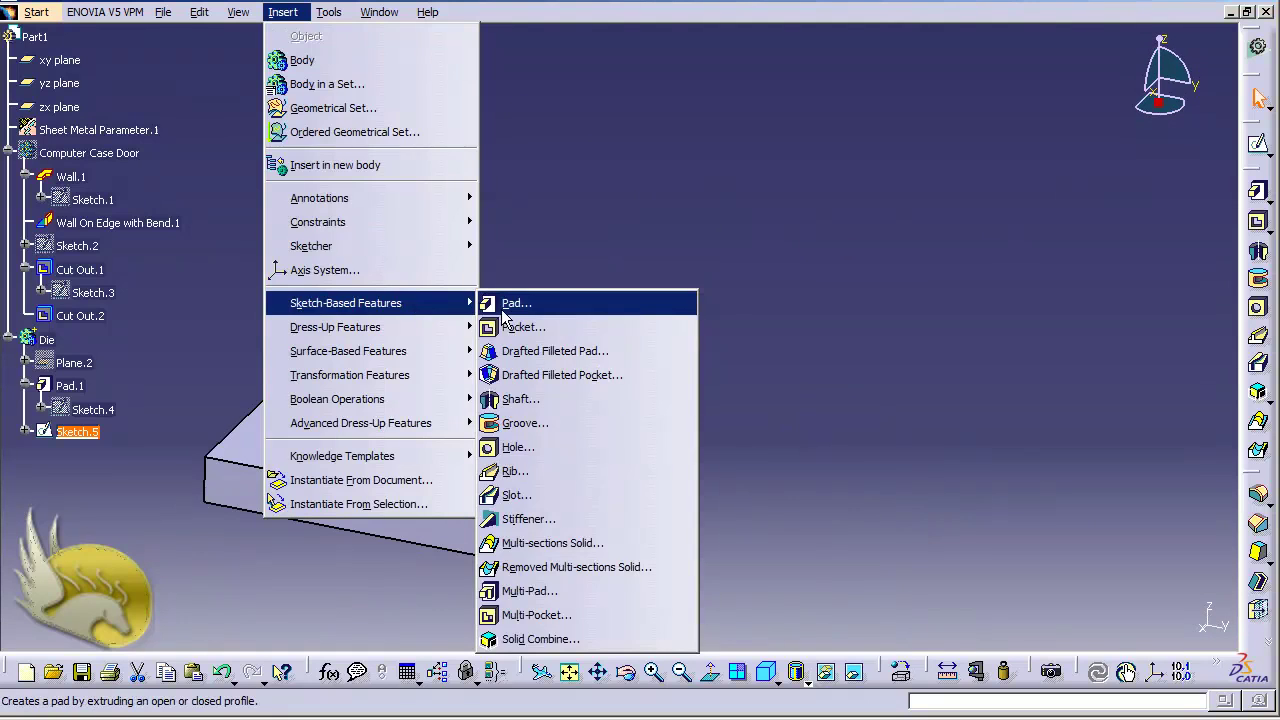
left_click(512, 327)
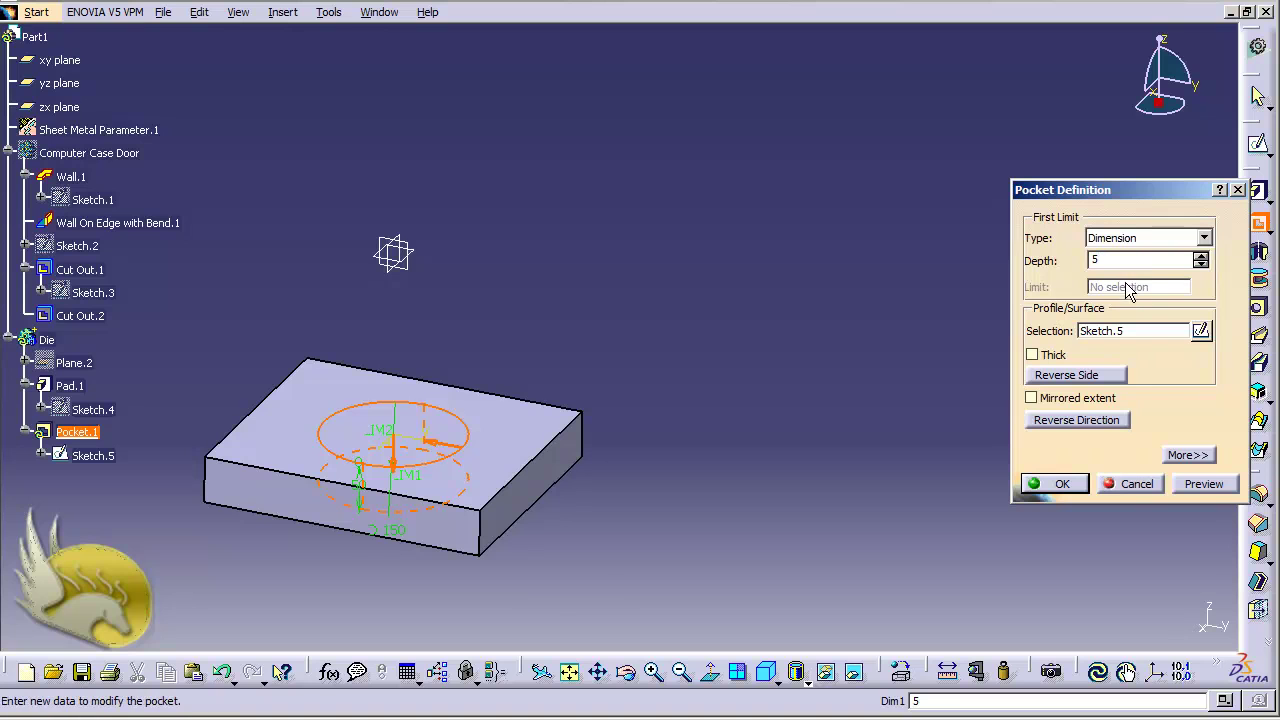
left_click(1066, 486)
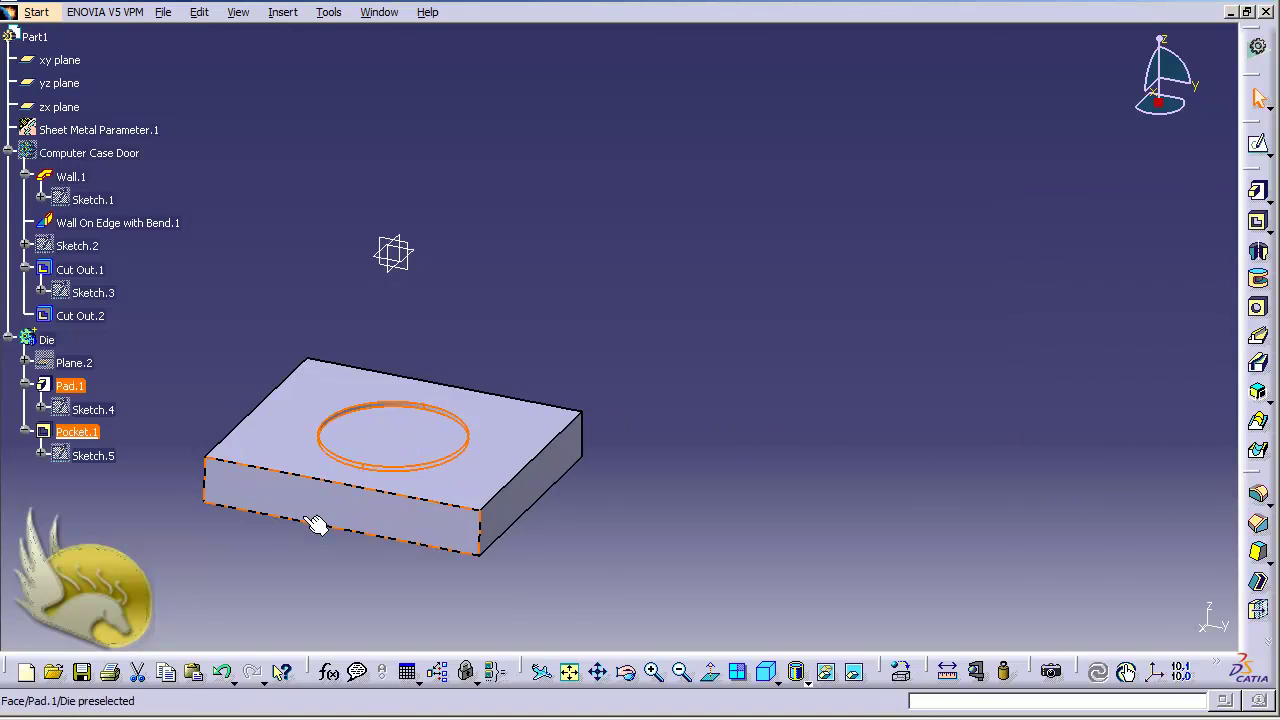
left_click(292, 555)
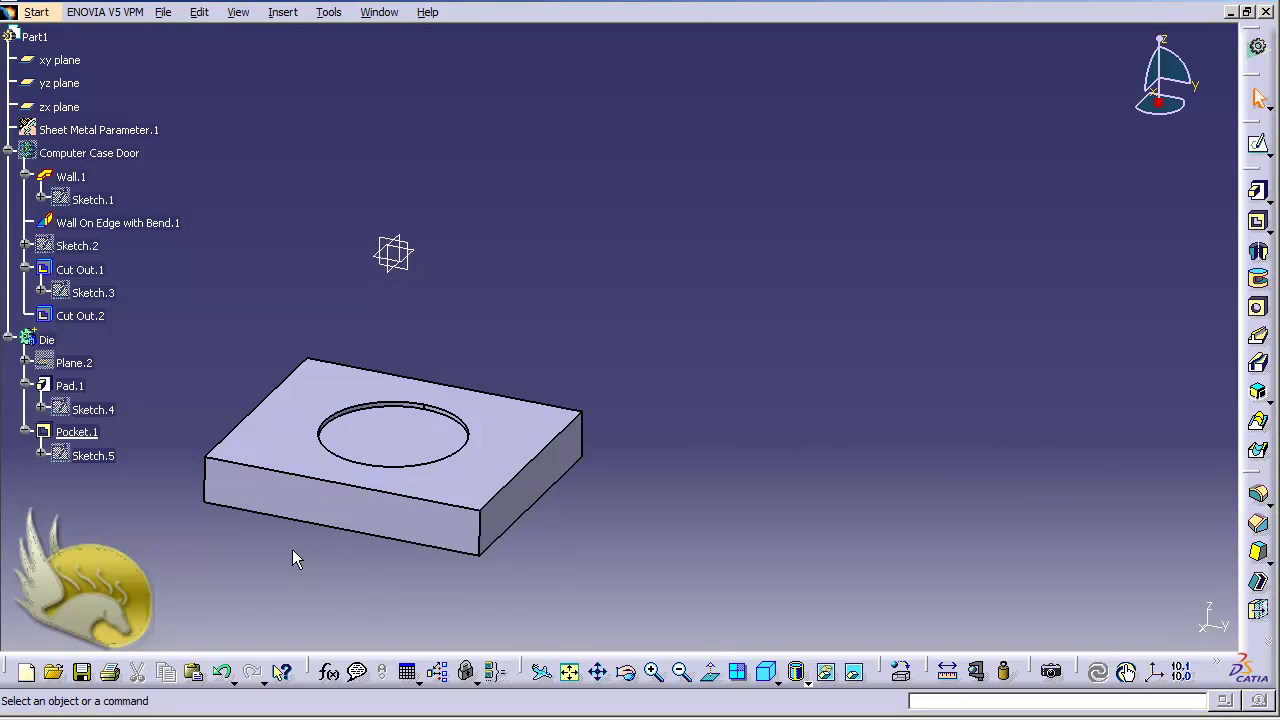
Examine the circular pocket in the die block's top face up close
key("ctrl+Page_Up")
key("ctrl+Page_Up")
key("ctrl+Page_Up")
key("ctrl+Page_Up")
key("ctrl+Page_Up")
key("ctrl+Page_Up")
key("ctrl+Right")
key("ctrl+Right")
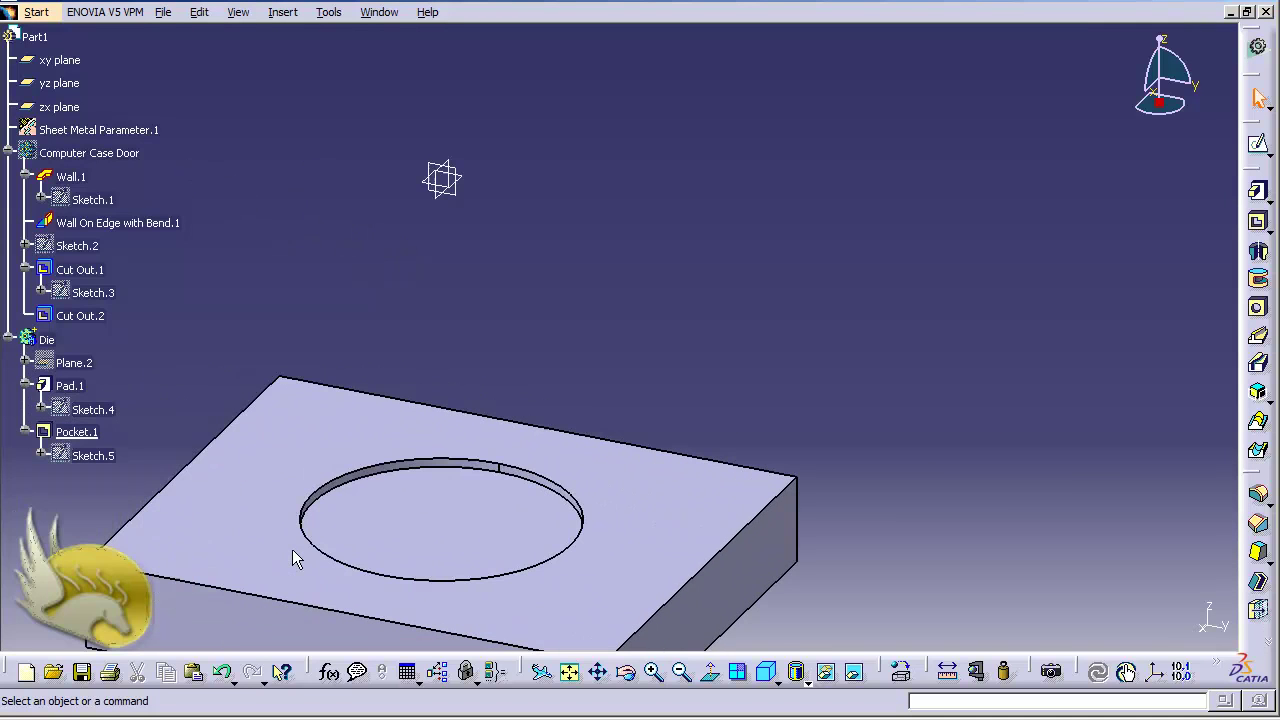
Round the upper rim of the die block's circular pocket with a 2 mm edge fillet using tangency propagation
key("ctrl+Up")
key("ctrl+Right")
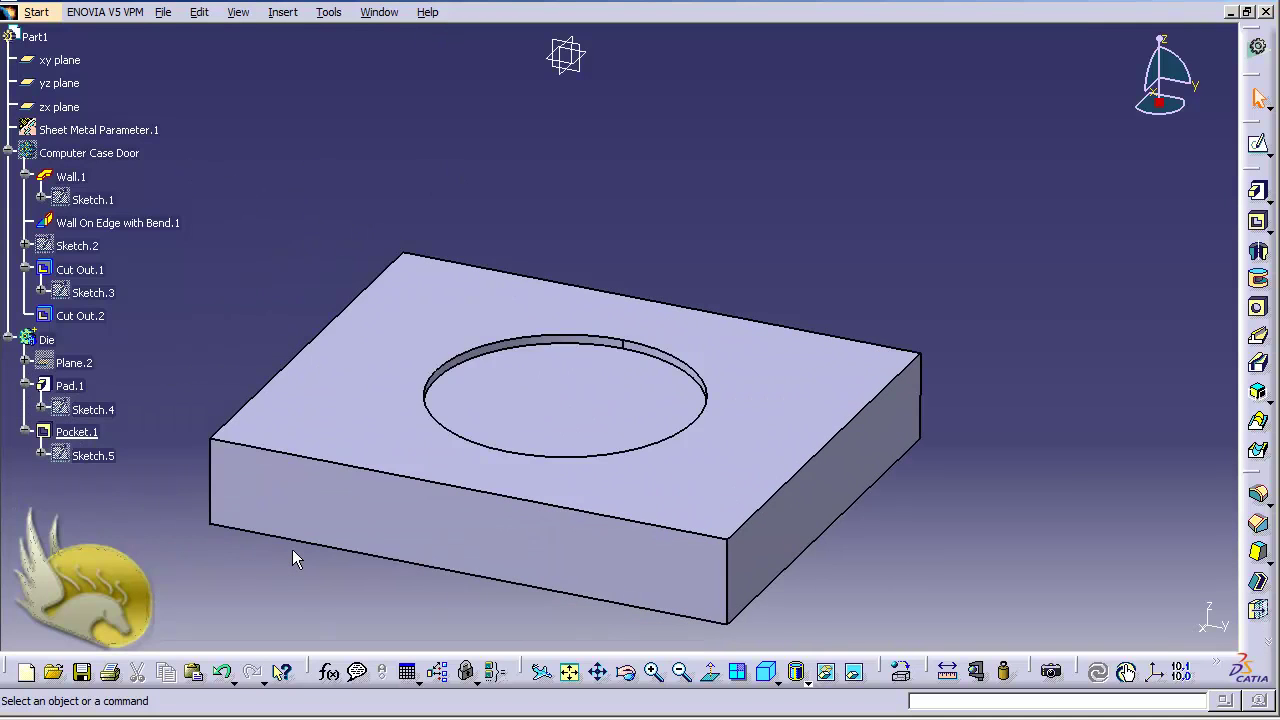
key("ctrl+Up")
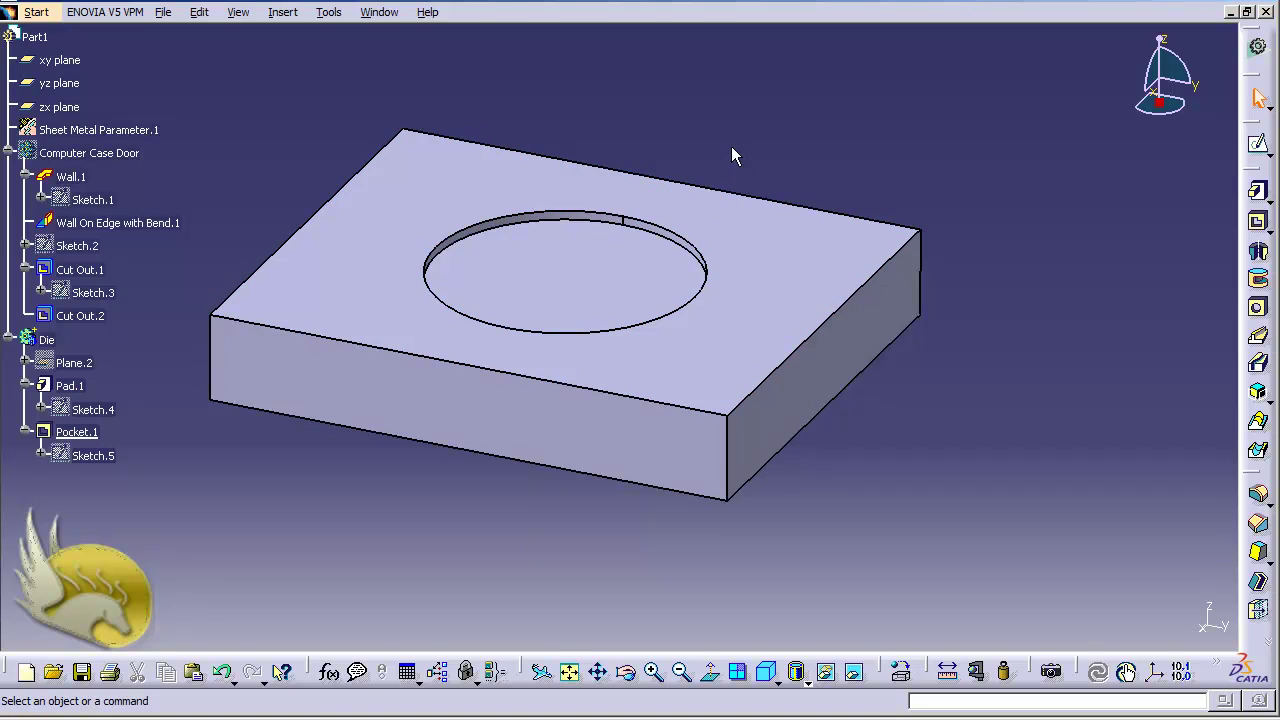
left_click(284, 13)
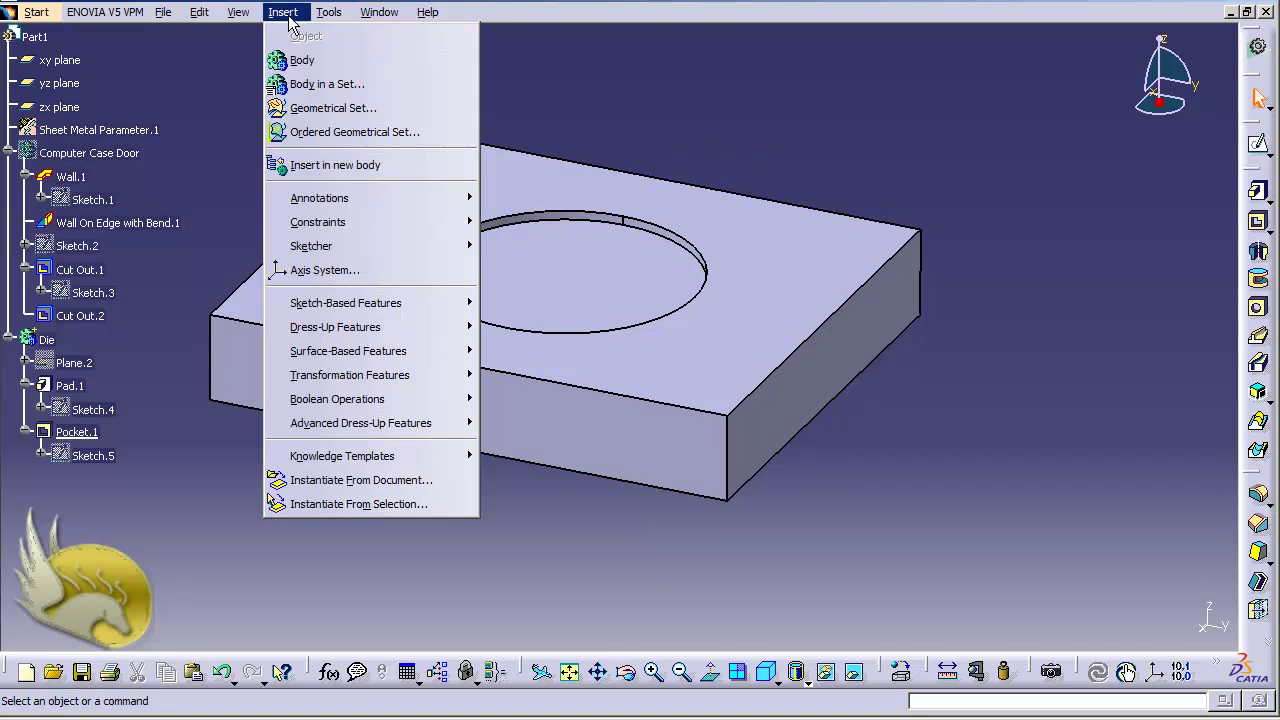
mouse_move(437, 328)
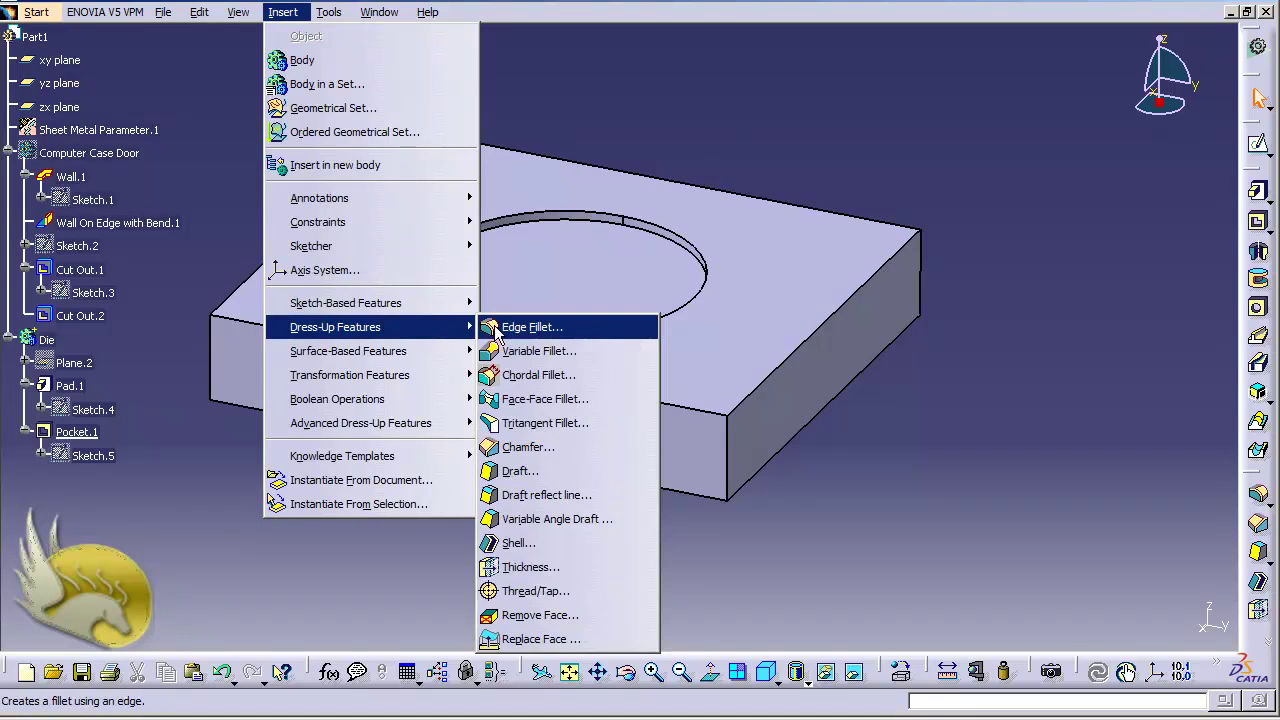
left_click(503, 327)
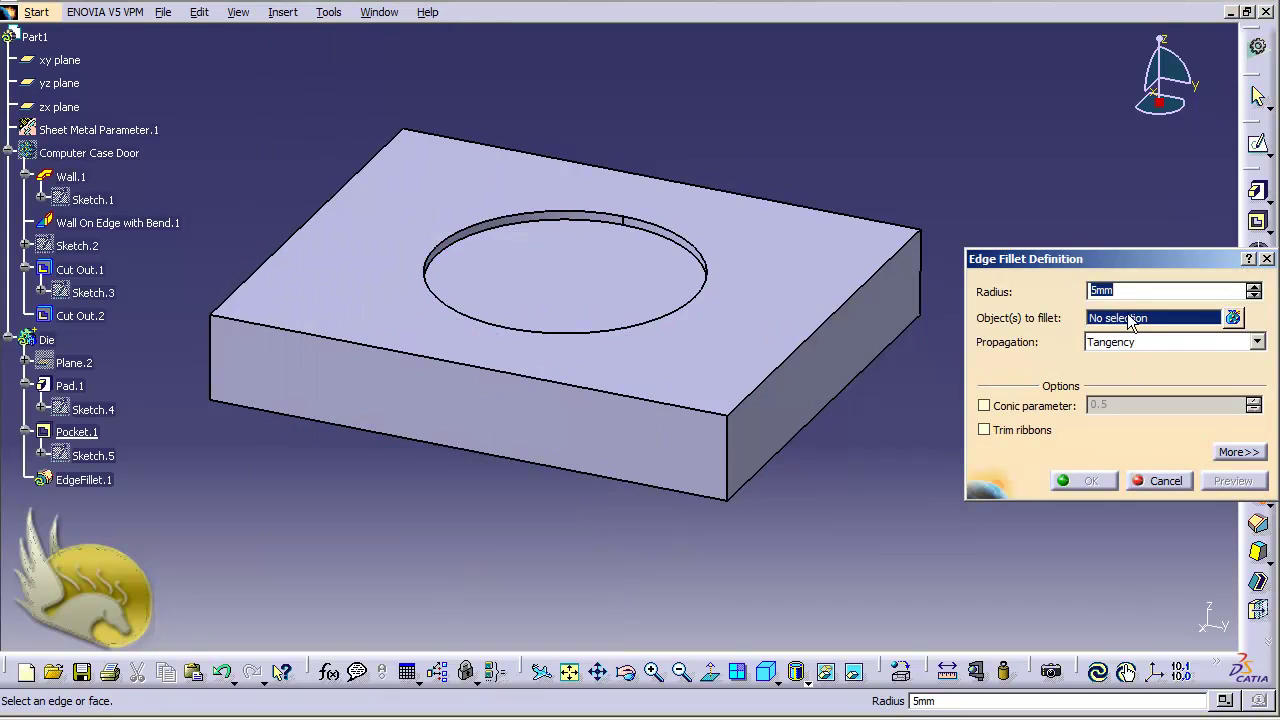
type("2")
left_click(685, 238)
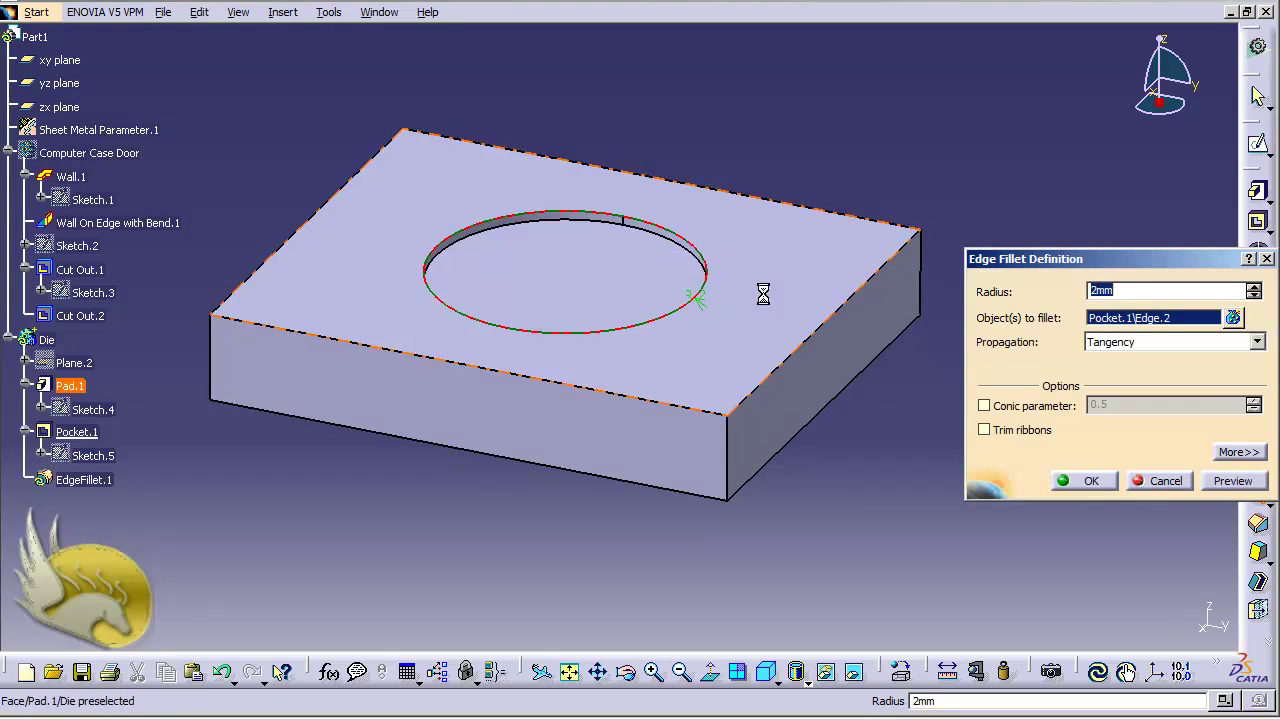
left_click(1087, 482)
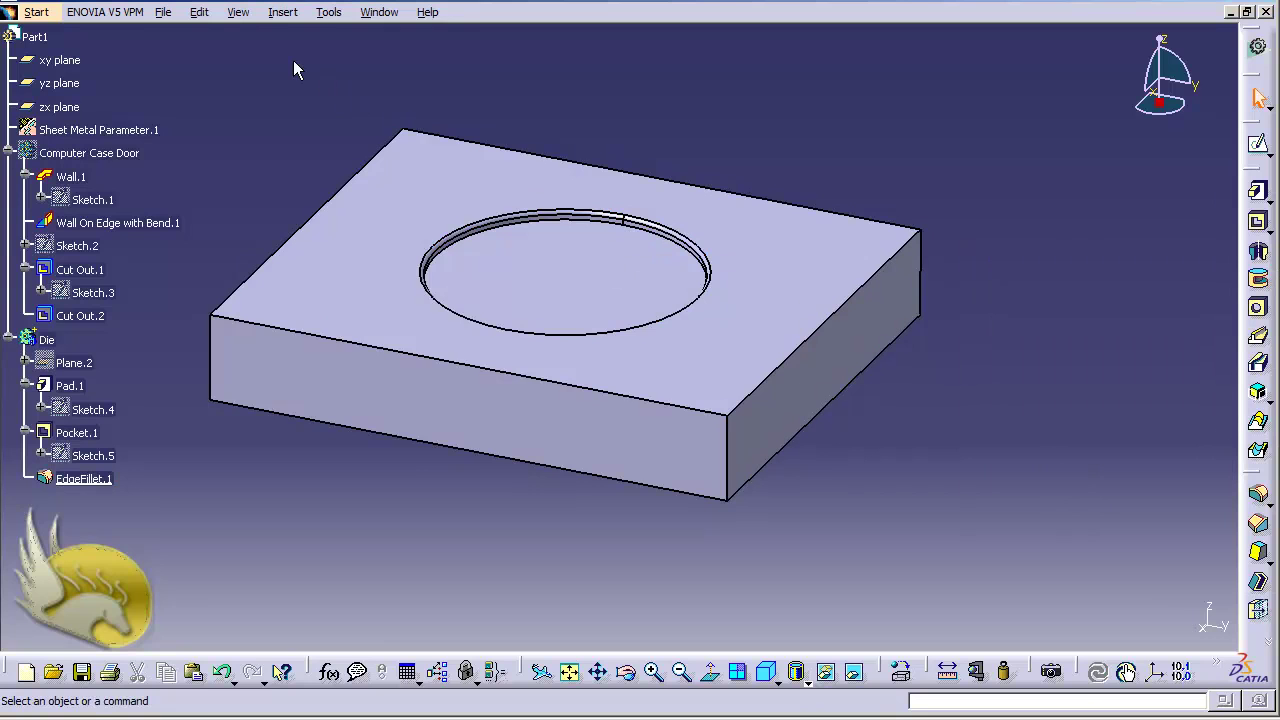
Add a second 2 mm edge fillet around the floor edge of the circular pocket
left_click(283, 13)
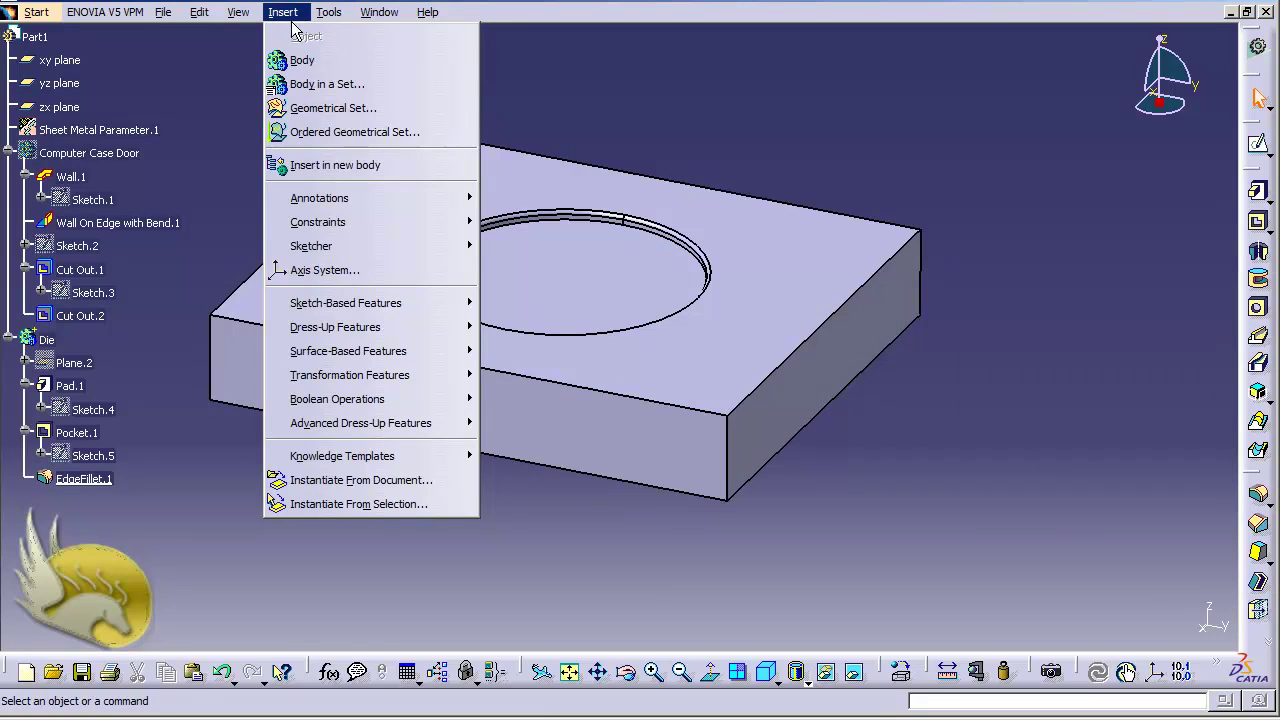
mouse_move(430, 327)
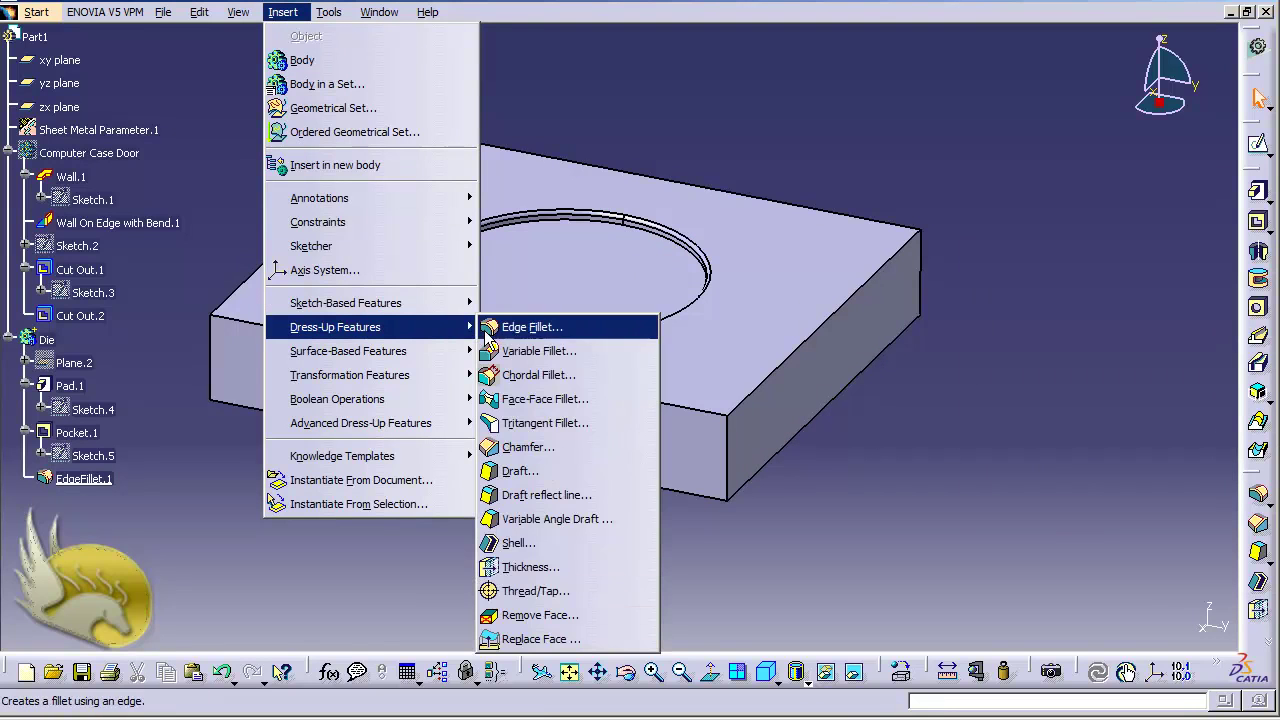
left_click(487, 335)
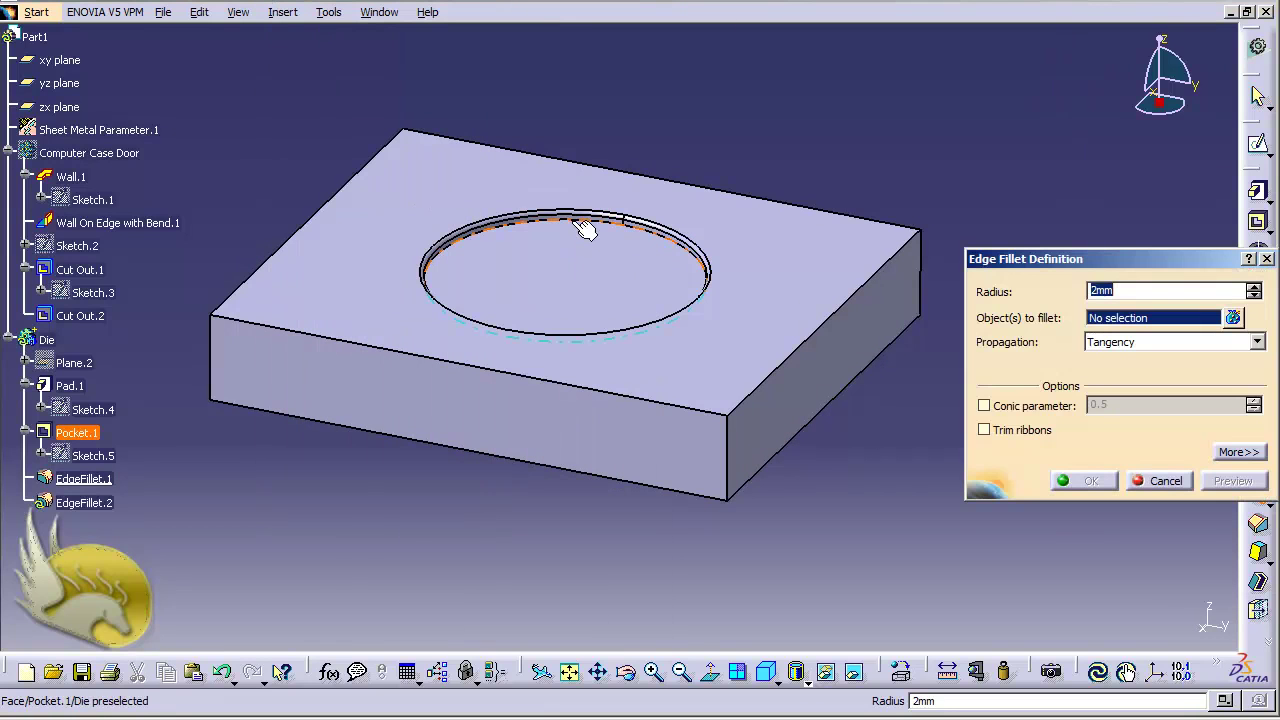
left_click(578, 225)
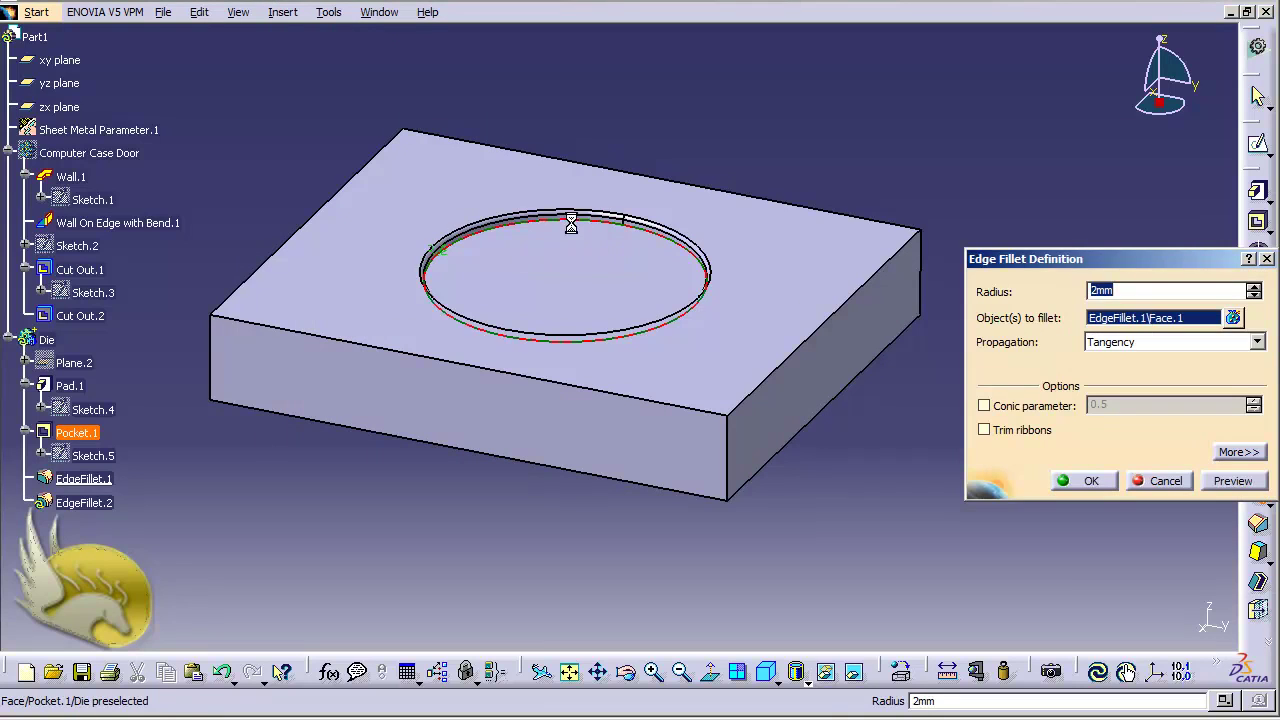
left_click(1091, 482)
left_click(956, 447)
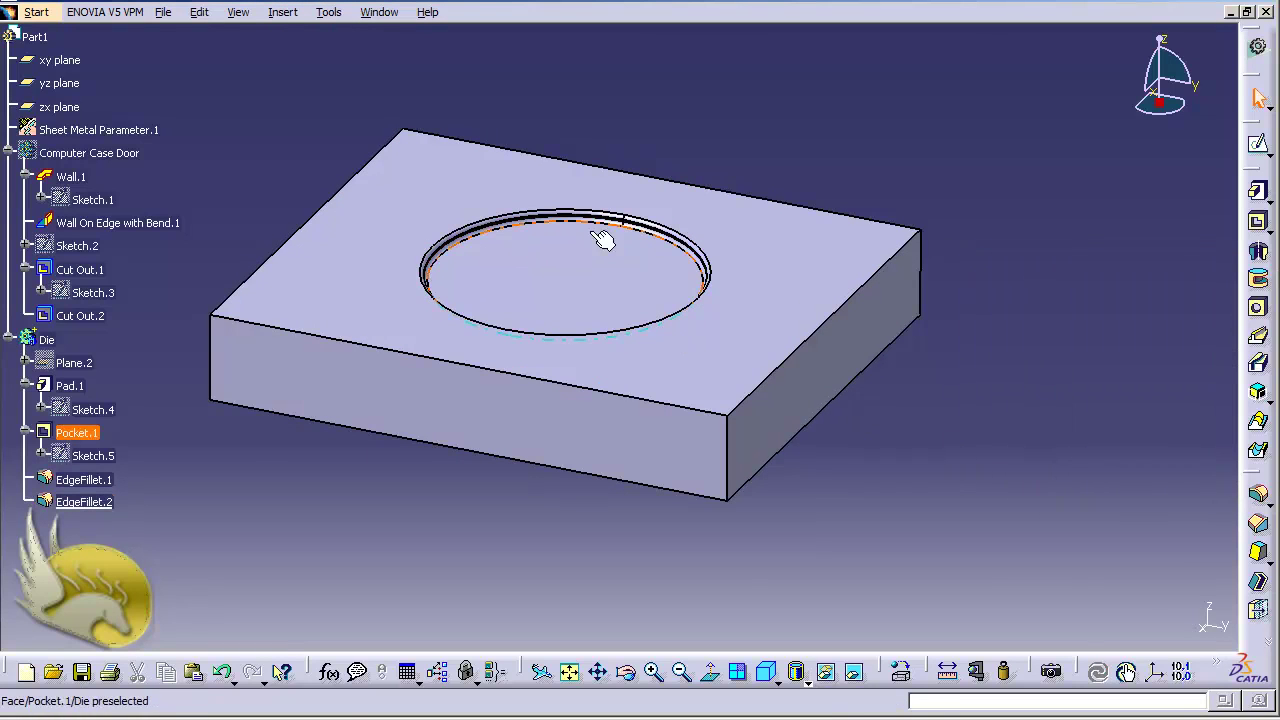
left_click(513, 228)
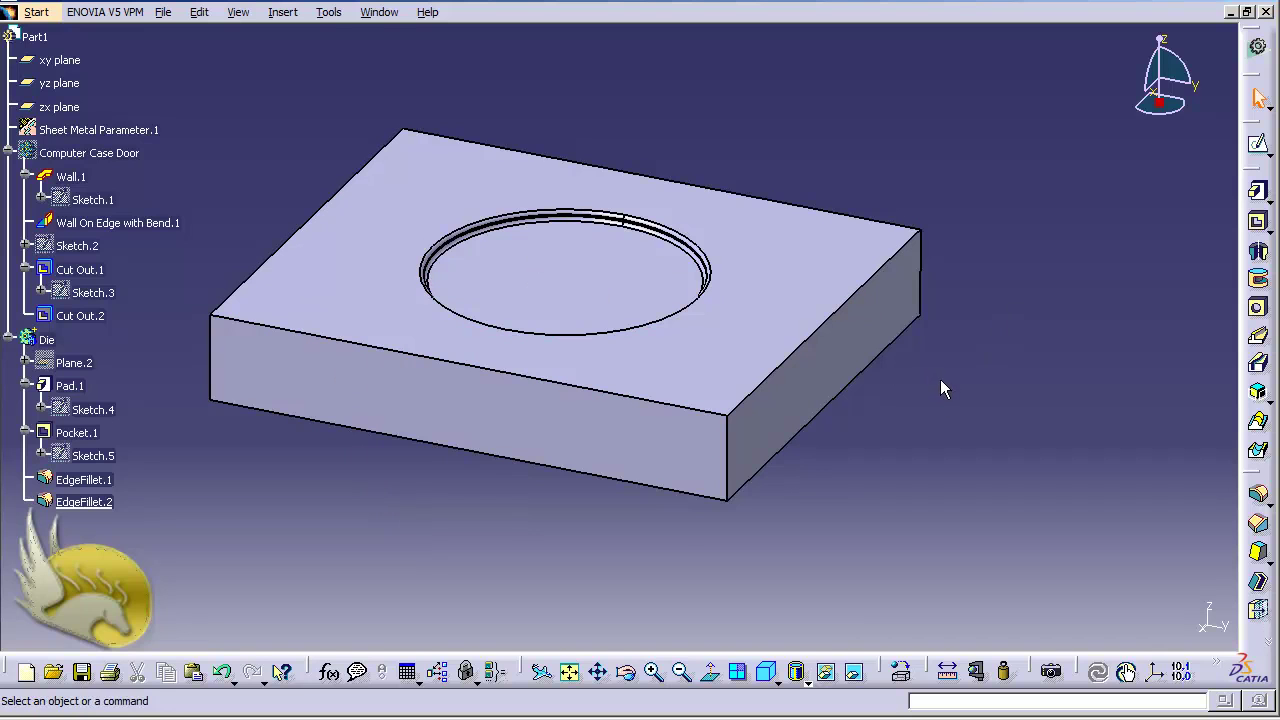
Collapse the Die body in the tree and show the hidden Computer Case Door body again
left_click(8, 339)
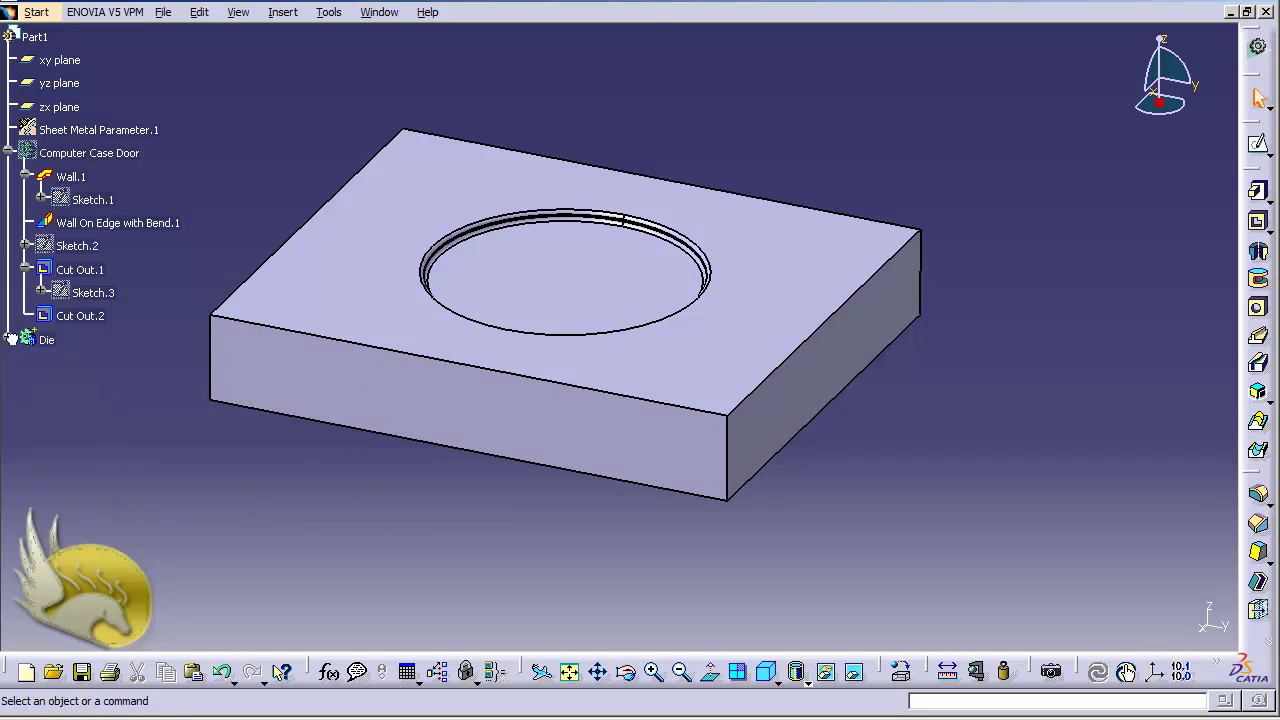
right_click(97, 155)
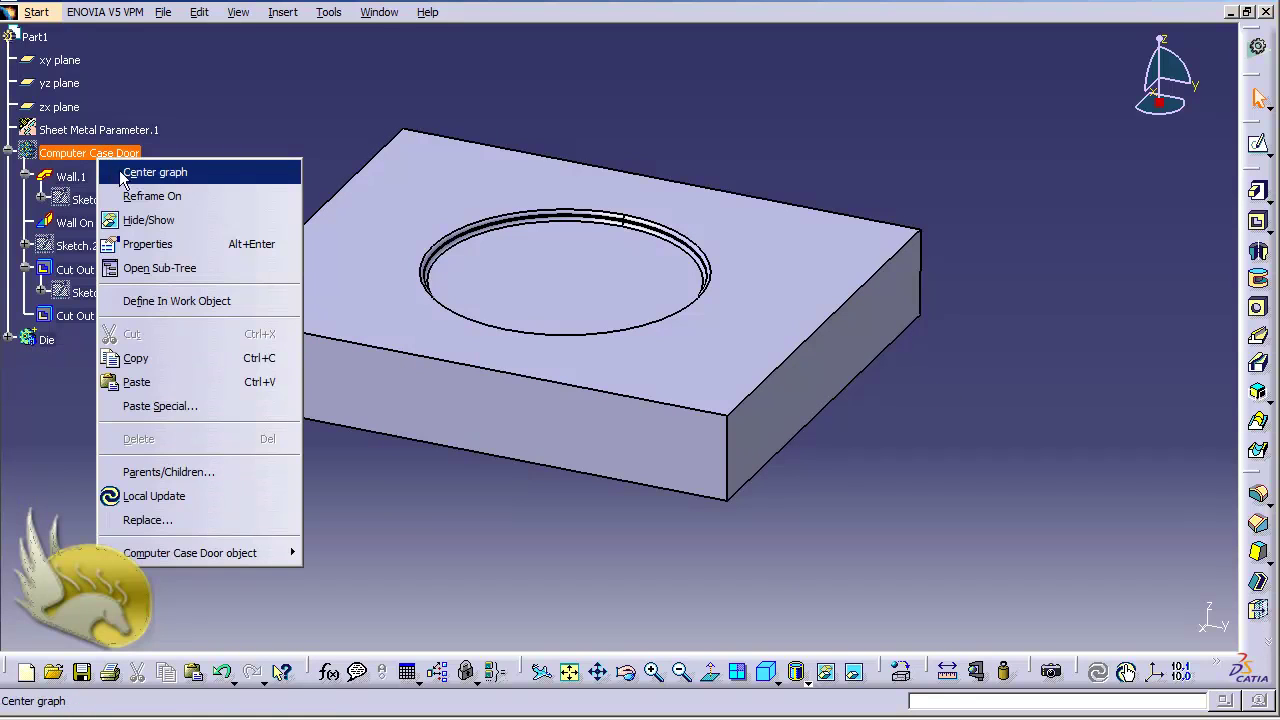
left_click(160, 221)
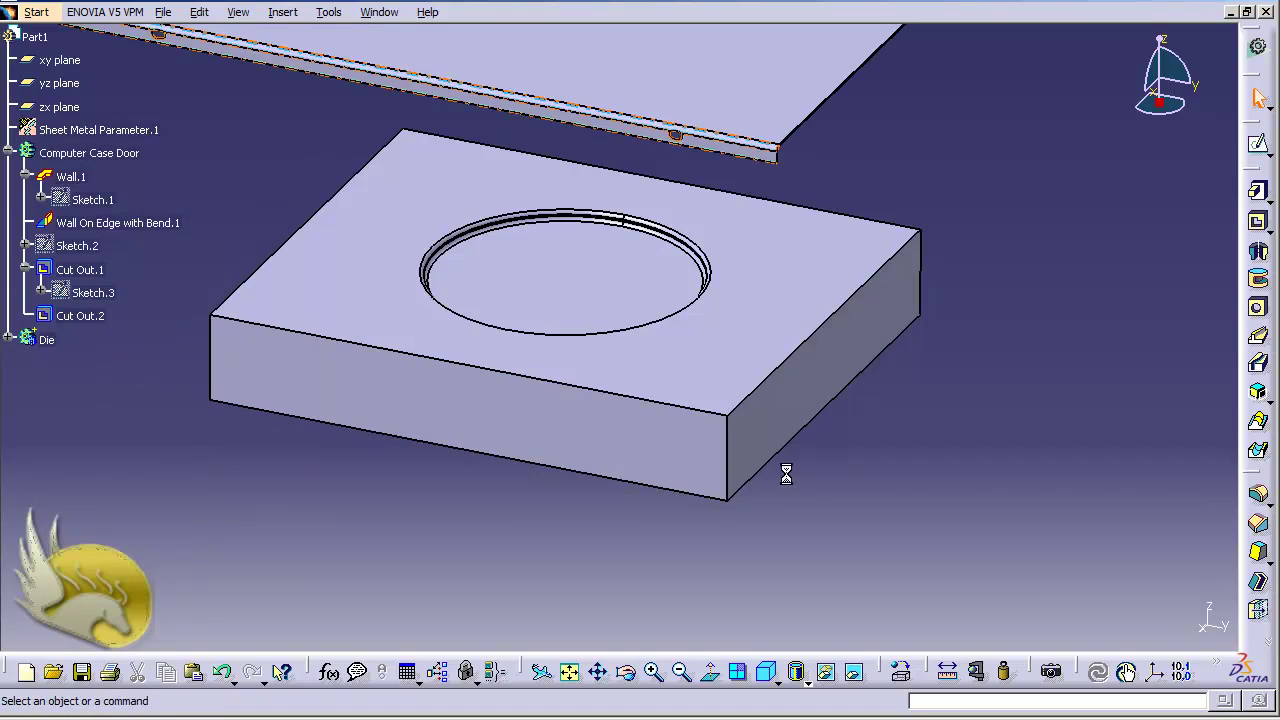
scroll(896, 489, "up", 1)
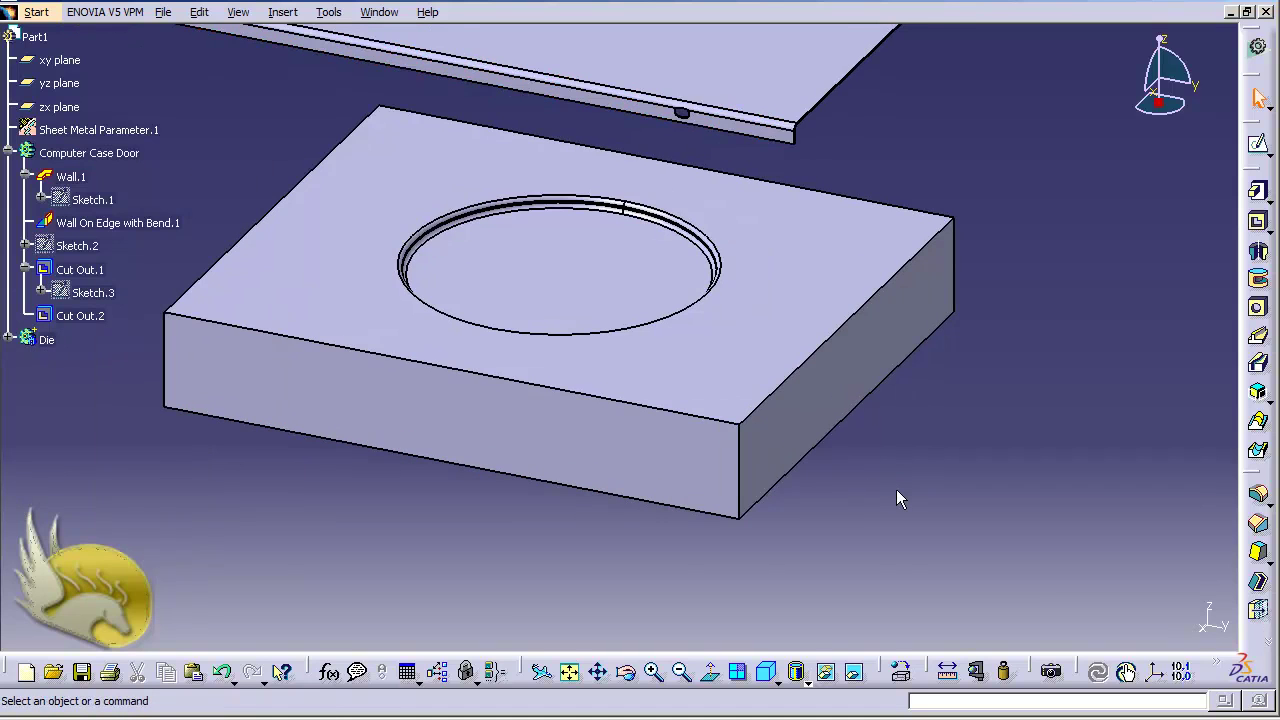
scroll(896, 489, "down", 6)
key("ctrl+Page_Down")
key("ctrl+Page_Down")
key("ctrl+Up")
key("ctrl+Up")
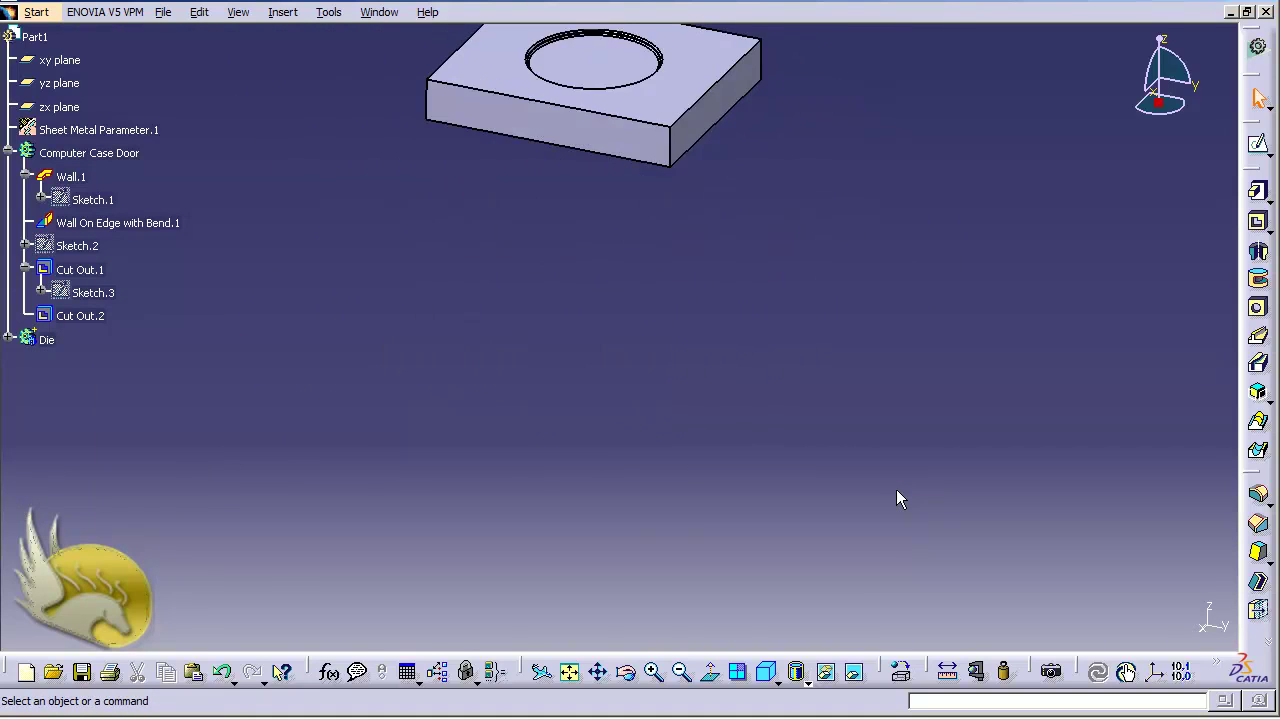